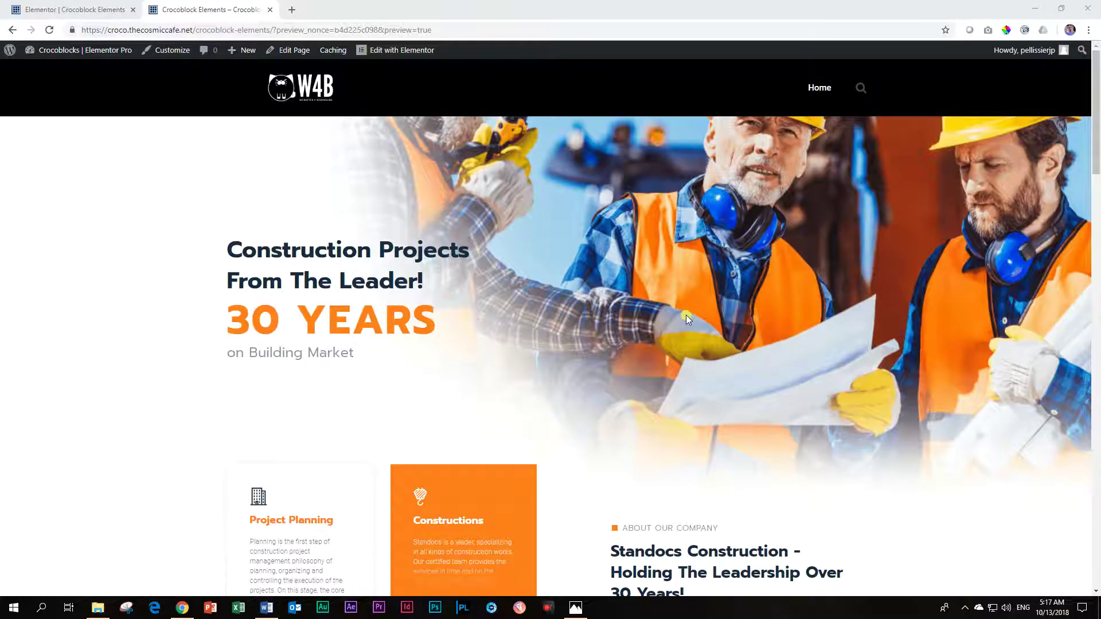
Scroll through the page, then return to the Elementor editor tab and scroll its canvas.
{"action": "scroll", "coordinate": [317, 338], "scroll_direction": "down", "scroll_amount": 6}
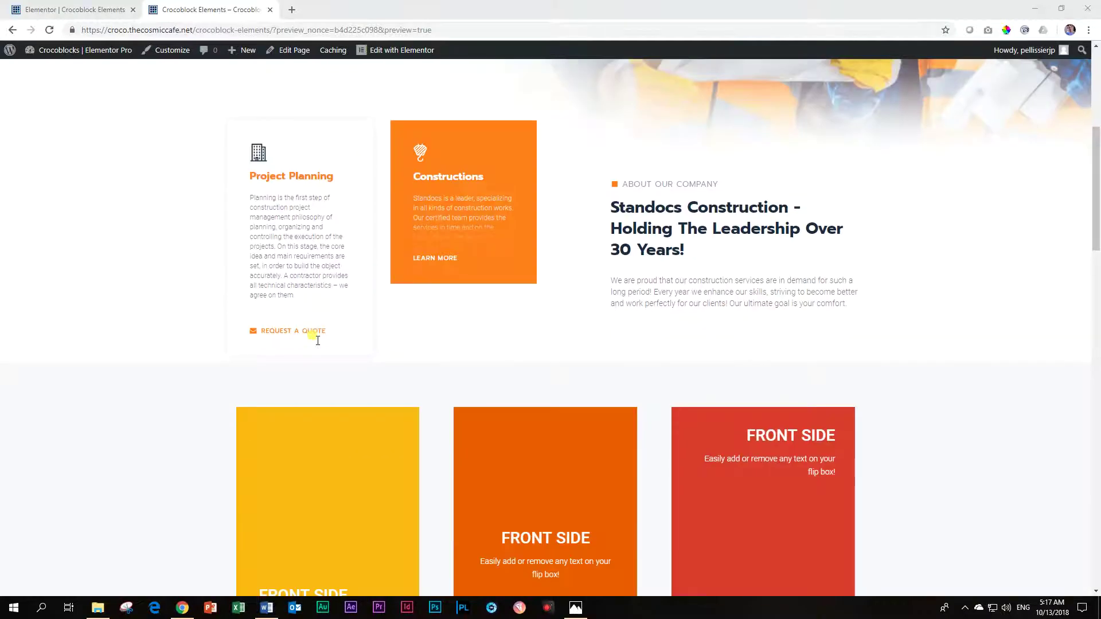
{"action": "scroll", "coordinate": [317, 342], "scroll_direction": "down", "scroll_amount": 5}
{"action": "scroll", "coordinate": [318, 347], "scroll_direction": "down", "scroll_amount": 7}
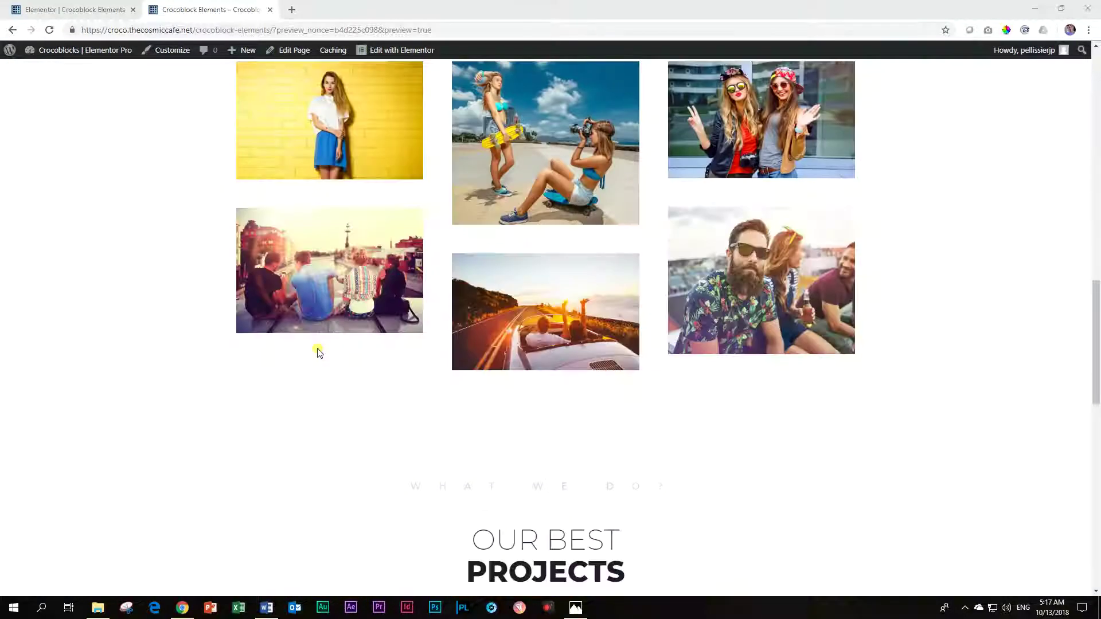
{"action": "scroll", "coordinate": [319, 353], "scroll_direction": "down", "scroll_amount": 14}
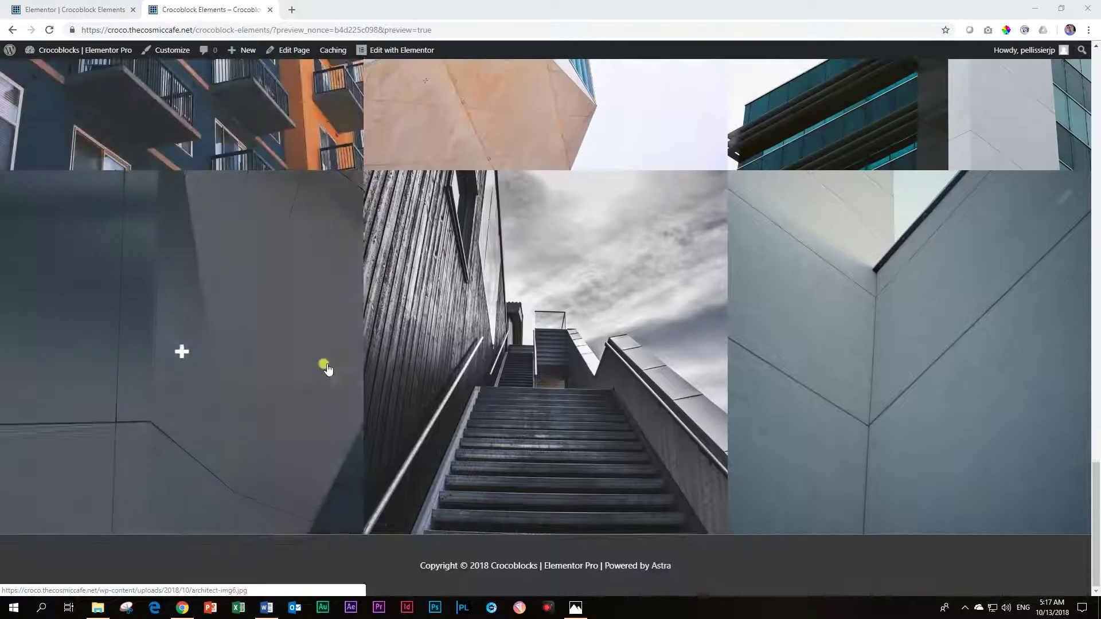
{"action": "scroll", "coordinate": [327, 369], "scroll_direction": "up", "scroll_amount": 20}
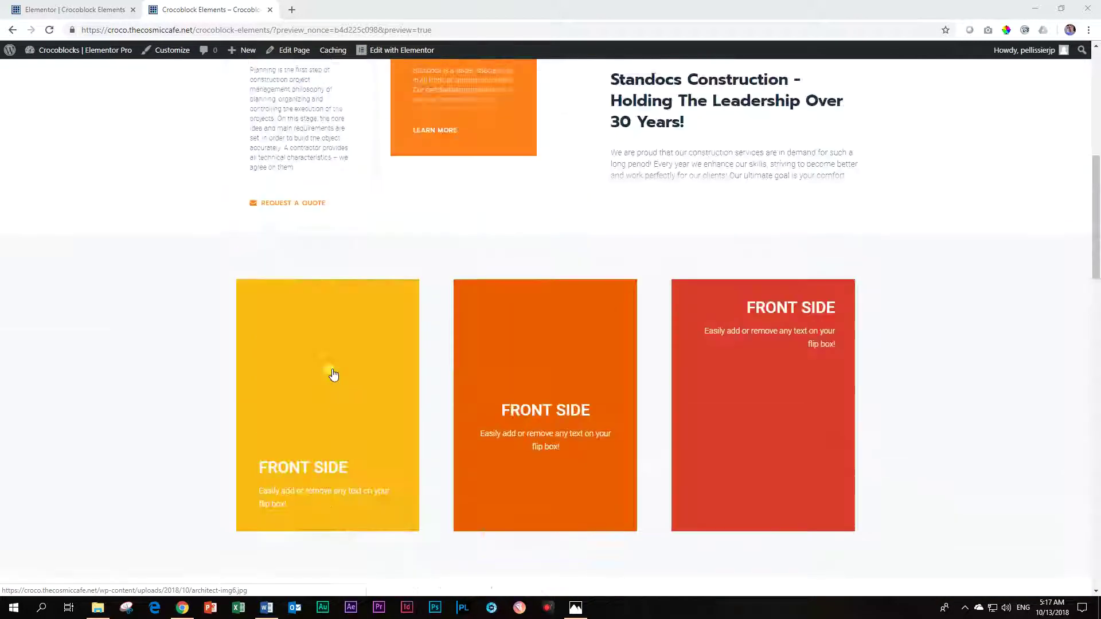
{"action": "scroll", "coordinate": [333, 374], "scroll_direction": "up", "scroll_amount": 8}
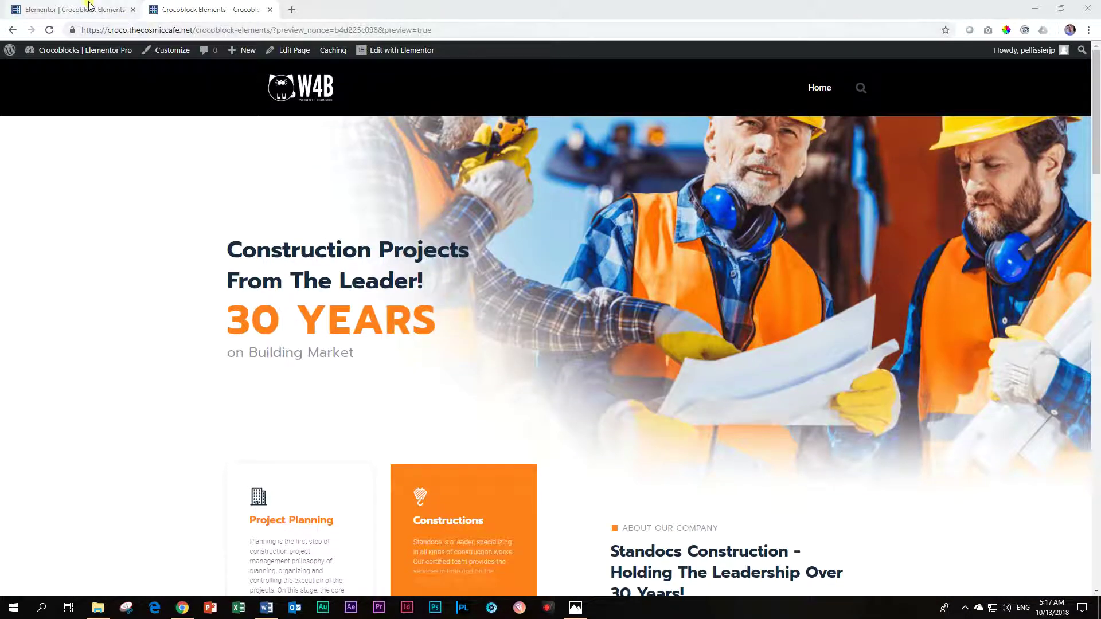
{"action": "left_click", "coordinate": [88, 6]}
{"action": "scroll", "coordinate": [481, 198], "scroll_direction": "down", "scroll_amount": 1}
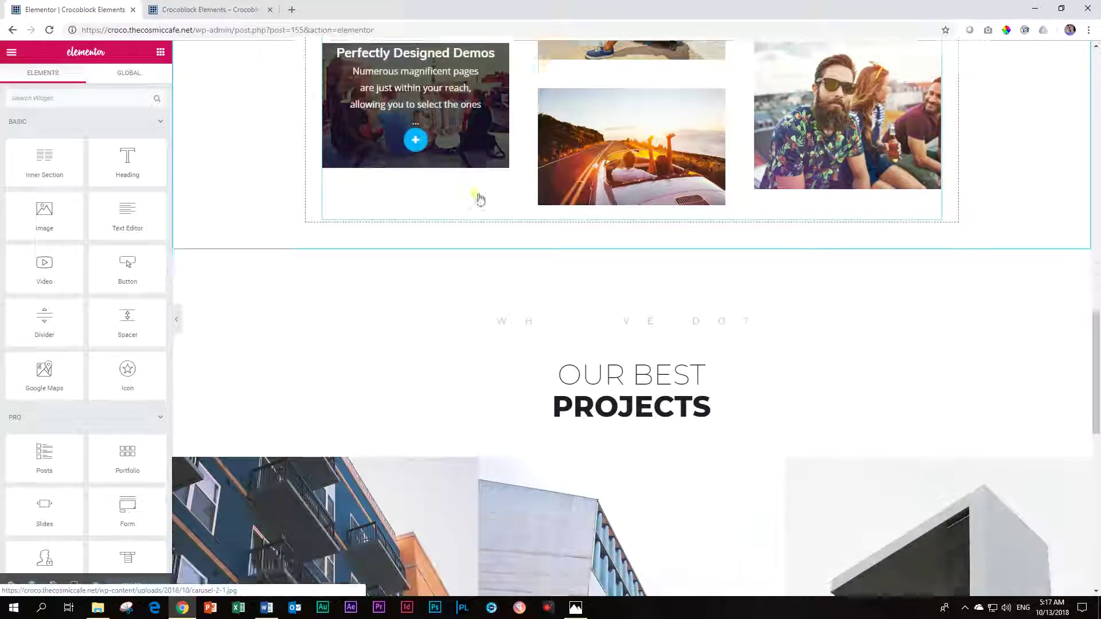
{"action": "scroll", "coordinate": [485, 206], "scroll_direction": "down", "scroll_amount": 12}
{"action": "scroll", "coordinate": [487, 216], "scroll_direction": "up", "scroll_amount": 13}
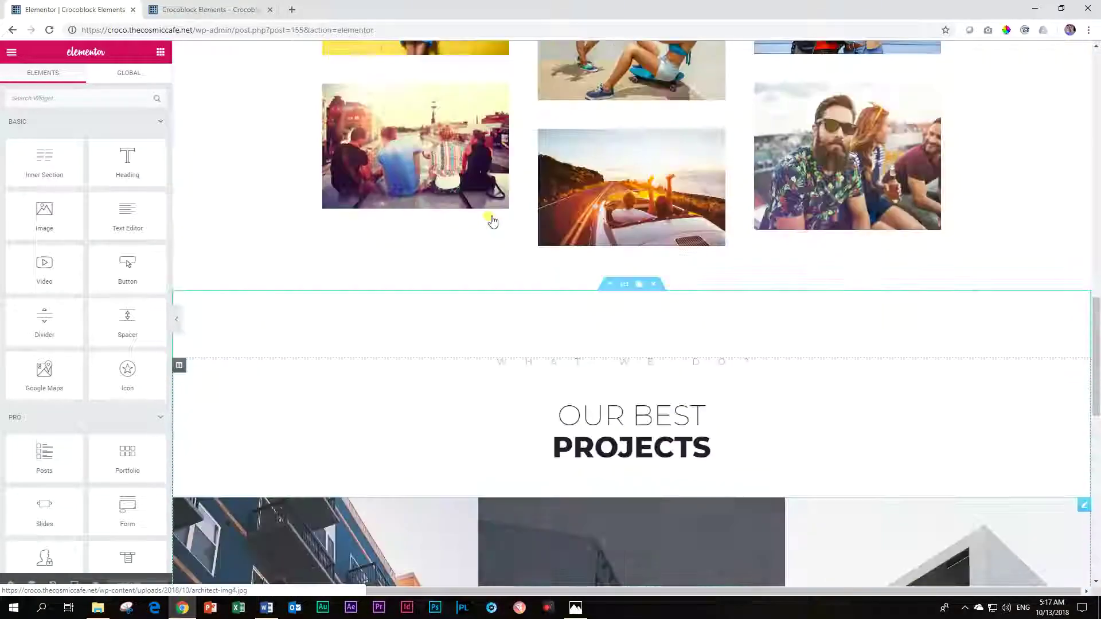
{"action": "scroll", "coordinate": [491, 221], "scroll_direction": "up", "scroll_amount": 15}
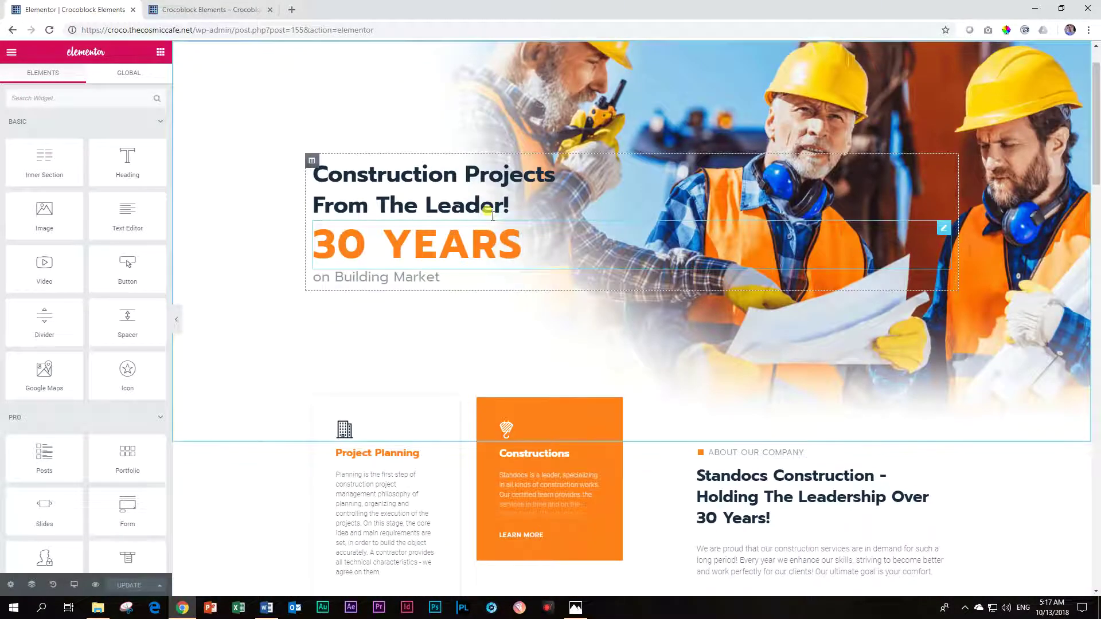
{"action": "scroll", "coordinate": [492, 215], "scroll_direction": "up", "scroll_amount": 1}
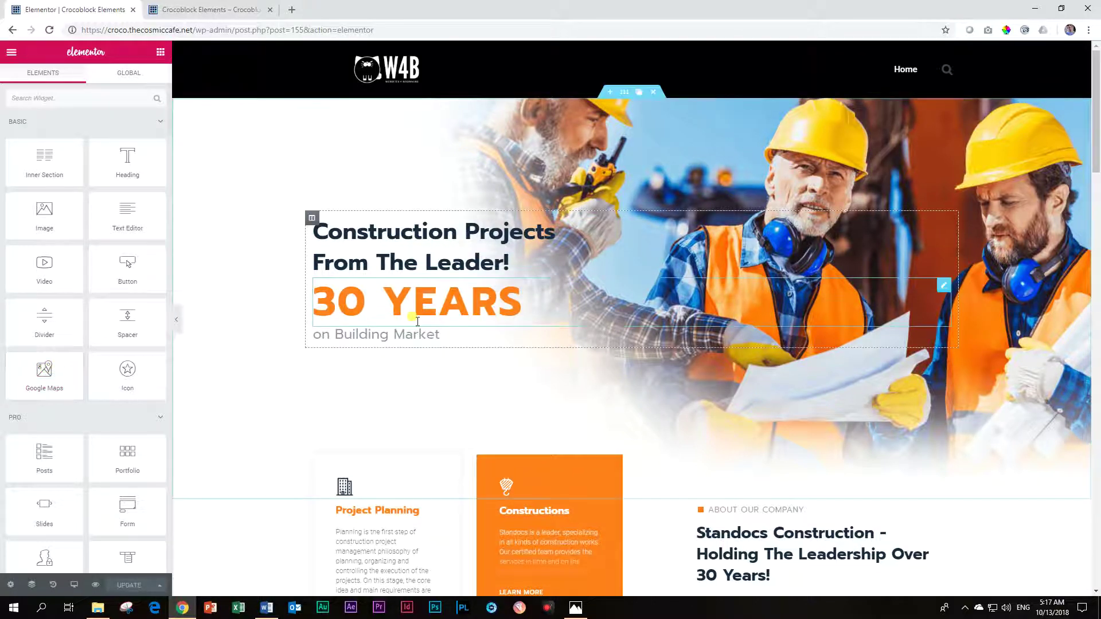
Open the Navigator, expand the first section, then jump to the fifth section, the image gallery.
{"action": "left_click", "coordinate": [31, 585]}
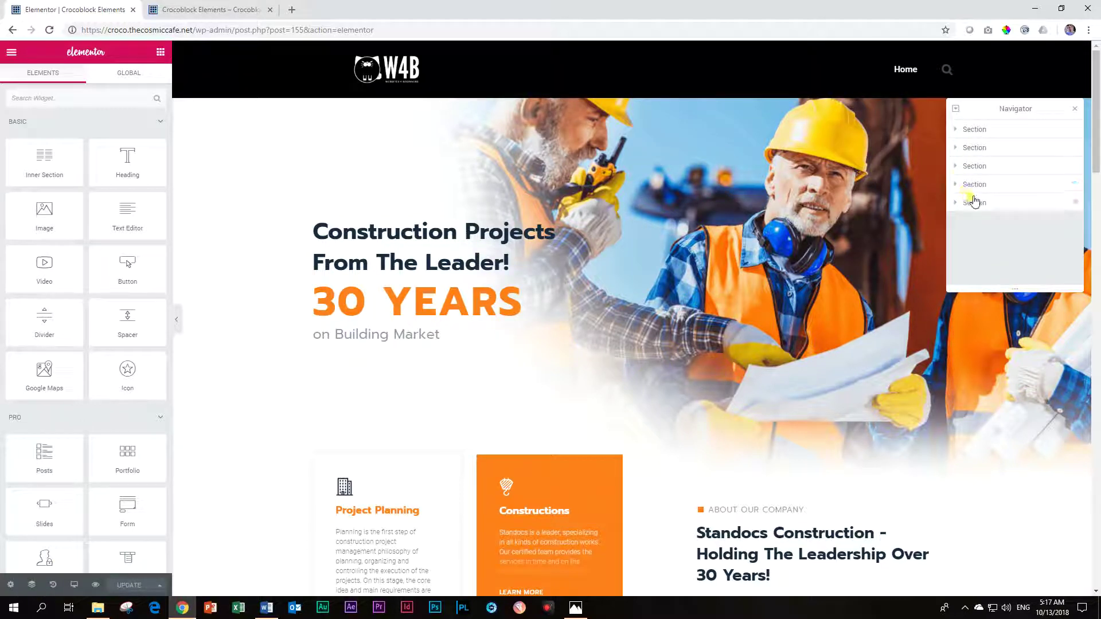
{"action": "left_click", "coordinate": [956, 130]}
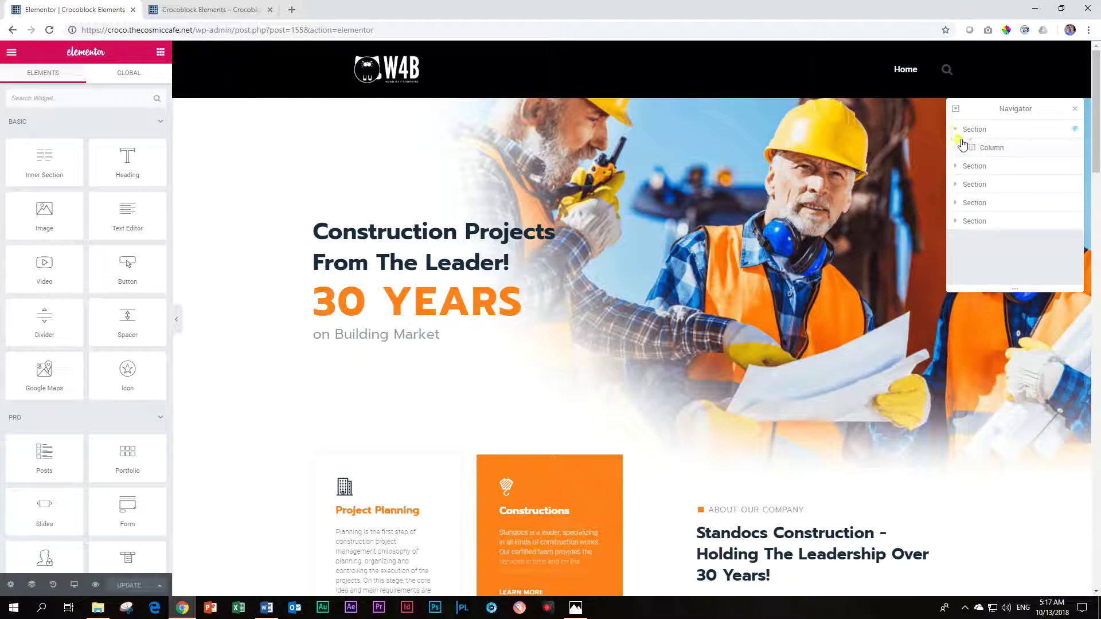
{"action": "left_click", "coordinate": [956, 148]}
{"action": "left_click", "coordinate": [956, 129]}
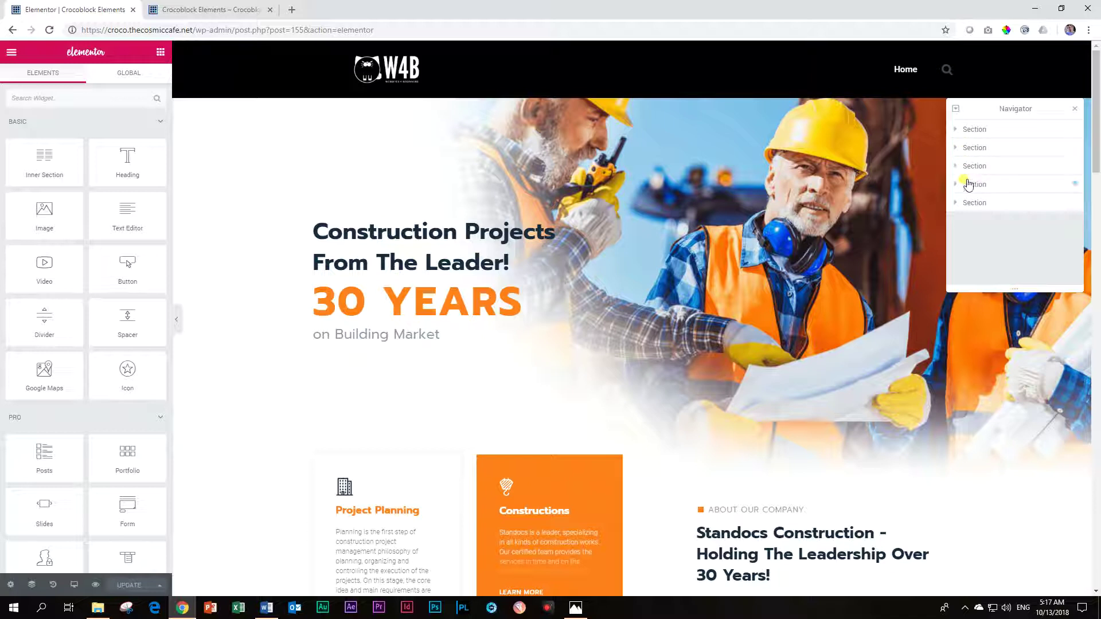
{"action": "left_click", "coordinate": [974, 203]}
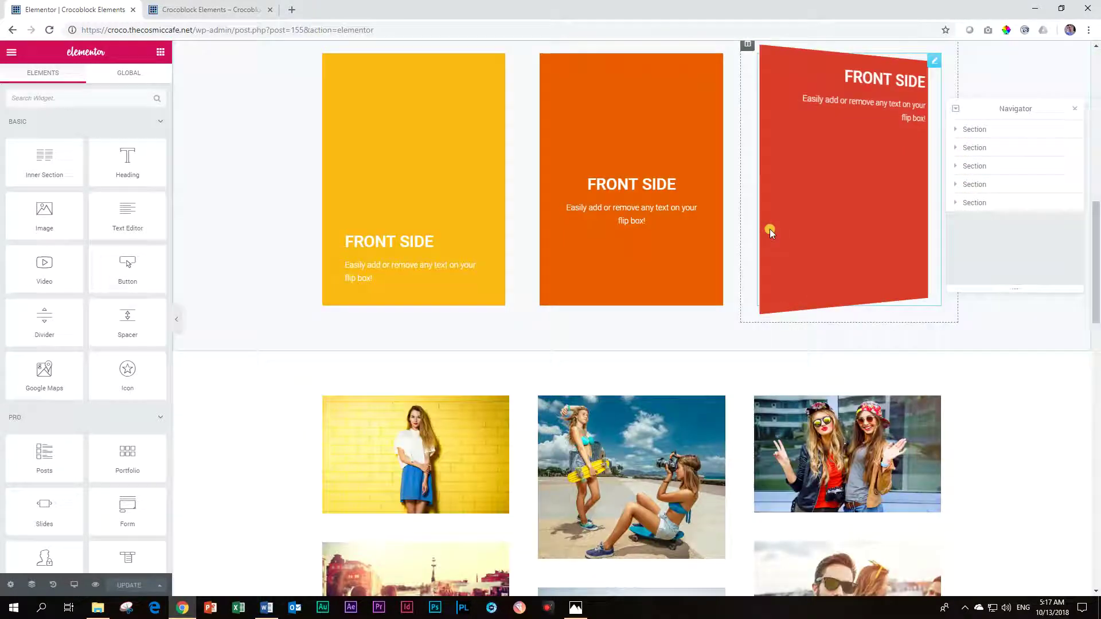
{"action": "scroll", "coordinate": [771, 232], "scroll_direction": "up", "scroll_amount": 10}
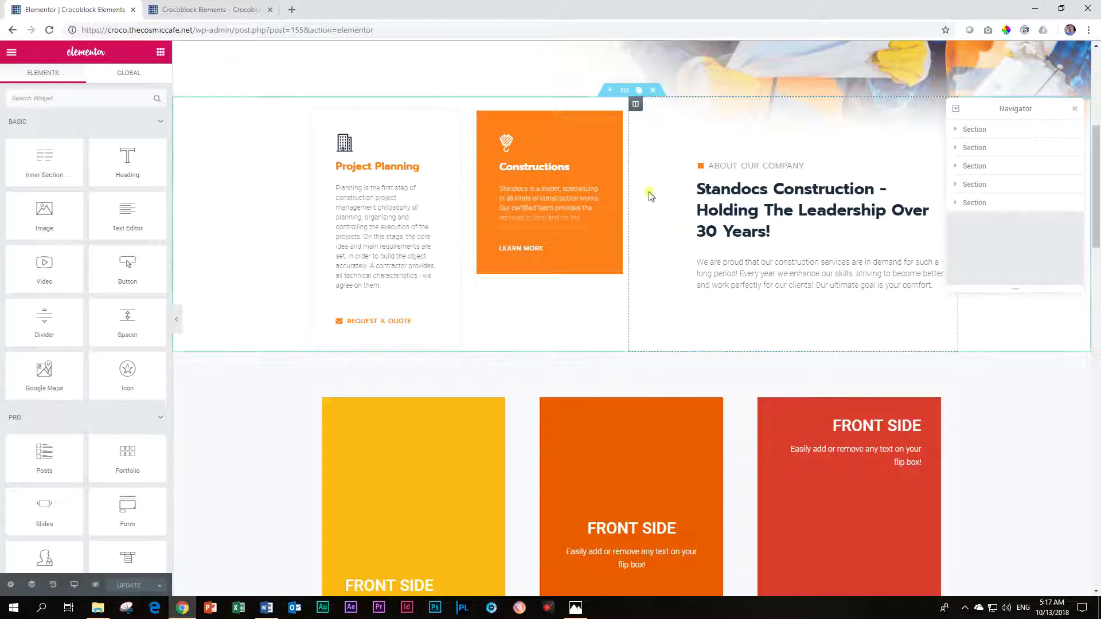
{"action": "scroll", "coordinate": [652, 192], "scroll_direction": "up", "scroll_amount": 10}
{"action": "scroll", "coordinate": [653, 192], "scroll_direction": "down", "scroll_amount": 10}
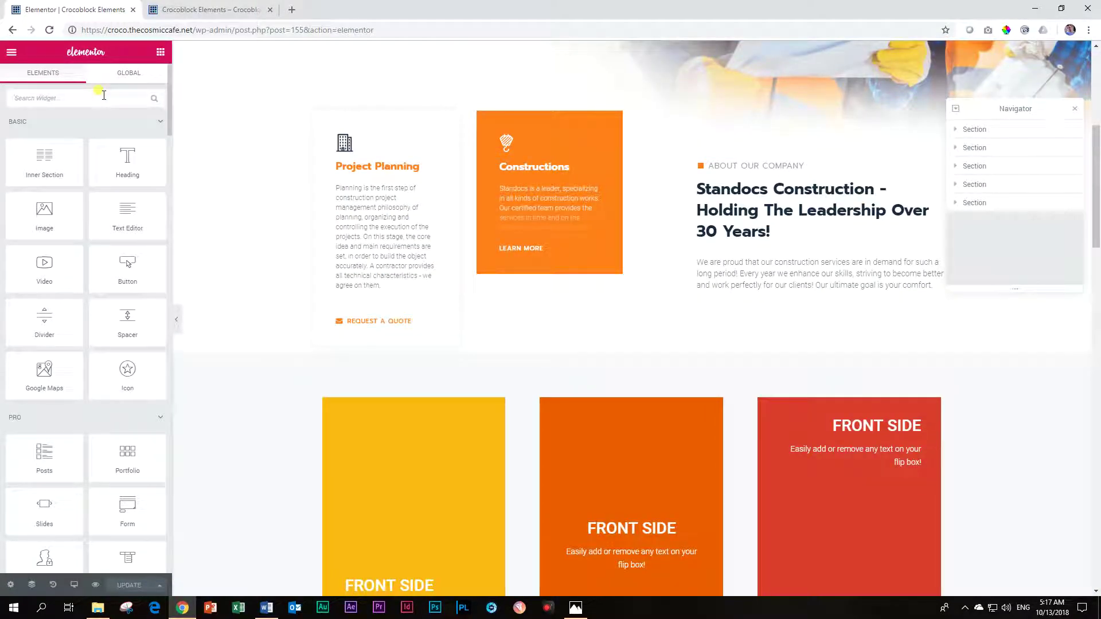
Search widgets for 'scrol' and drop Scroll Navigation below the image gallery in the last section.
{"action": "type", "text": "scroll"}
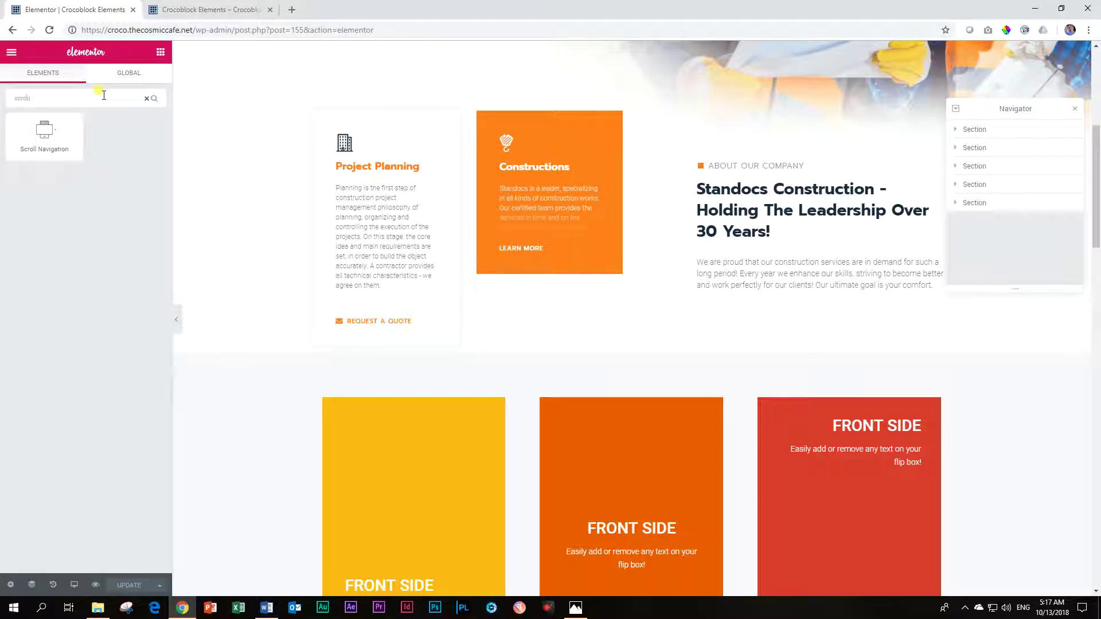
{"action": "left_click_drag", "start_coordinate": [44, 132], "coordinate": [324, 245]}
{"action": "scroll", "coordinate": [326, 246], "scroll_direction": "down", "scroll_amount": 2}
{"action": "scroll", "coordinate": [327, 247], "scroll_direction": "down", "scroll_amount": 10}
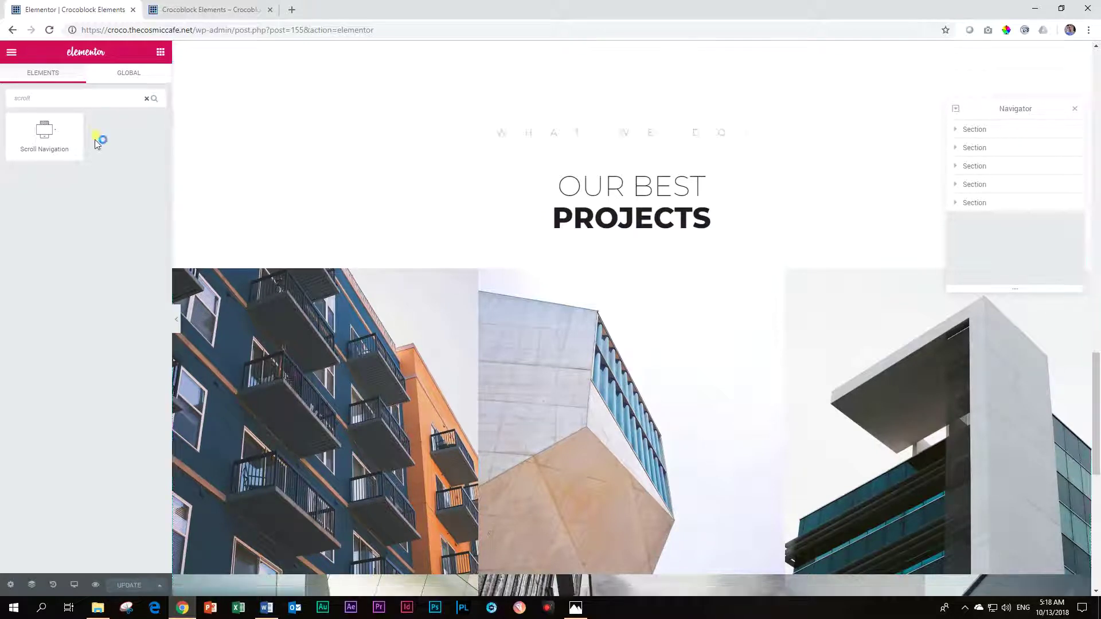
{"action": "left_click_drag", "start_coordinate": [80, 139], "coordinate": [284, 201]}
{"action": "scroll", "coordinate": [277, 195], "scroll_direction": "down", "scroll_amount": 9}
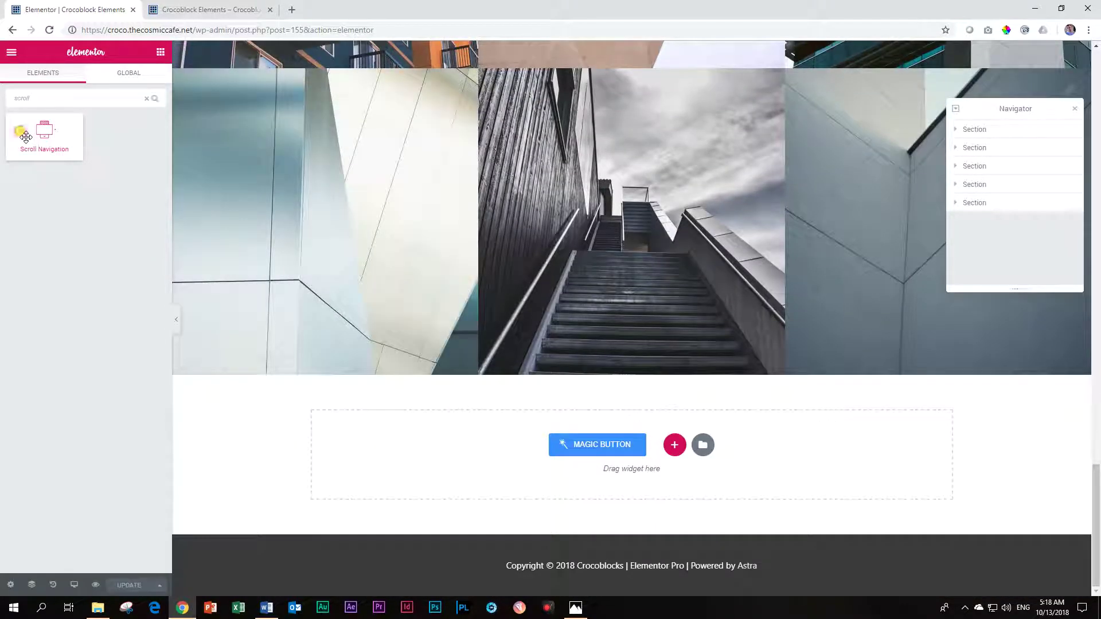
{"action": "left_click_drag", "start_coordinate": [28, 131], "coordinate": [352, 375]}
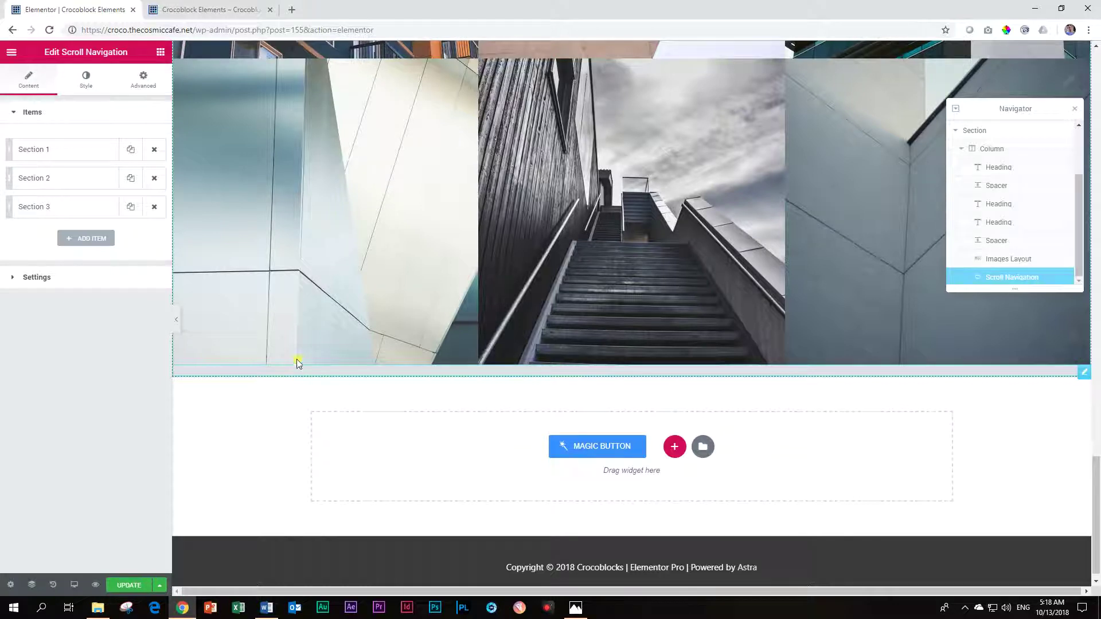
Collapse the expanded last section in the Navigator and move the panel clear of the dots.
{"action": "left_click", "coordinate": [959, 131]}
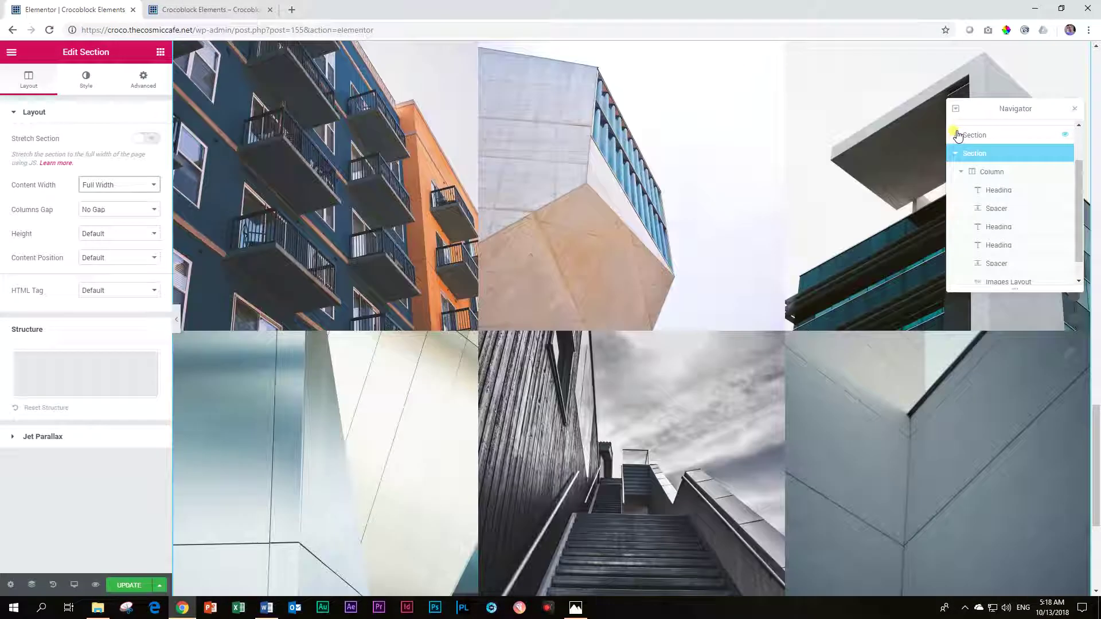
{"action": "scroll", "coordinate": [958, 172], "scroll_direction": "up", "scroll_amount": 3}
{"action": "left_click", "coordinate": [955, 167]}
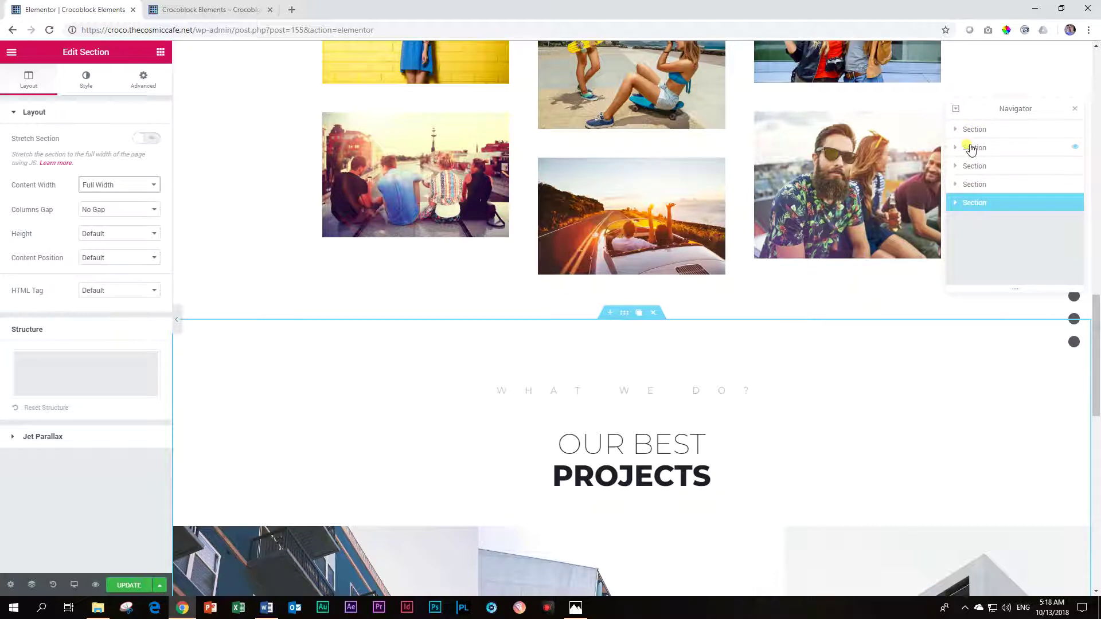
{"action": "scroll", "coordinate": [827, 226], "scroll_direction": "up", "scroll_amount": 12}
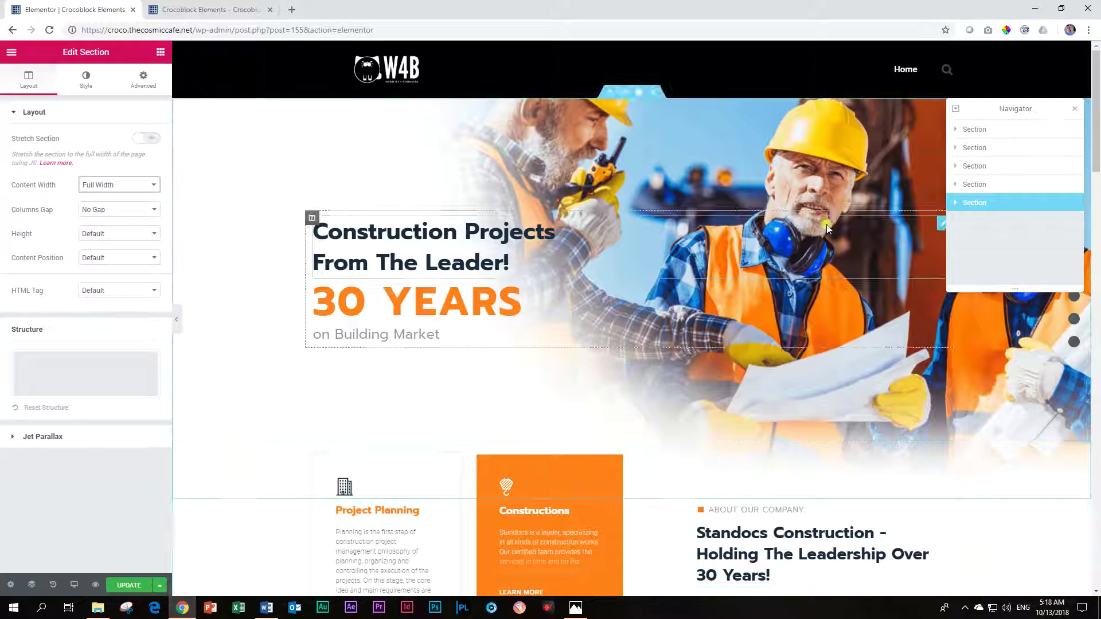
{"action": "left_click_drag", "start_coordinate": [1050, 109], "coordinate": [898, 108]}
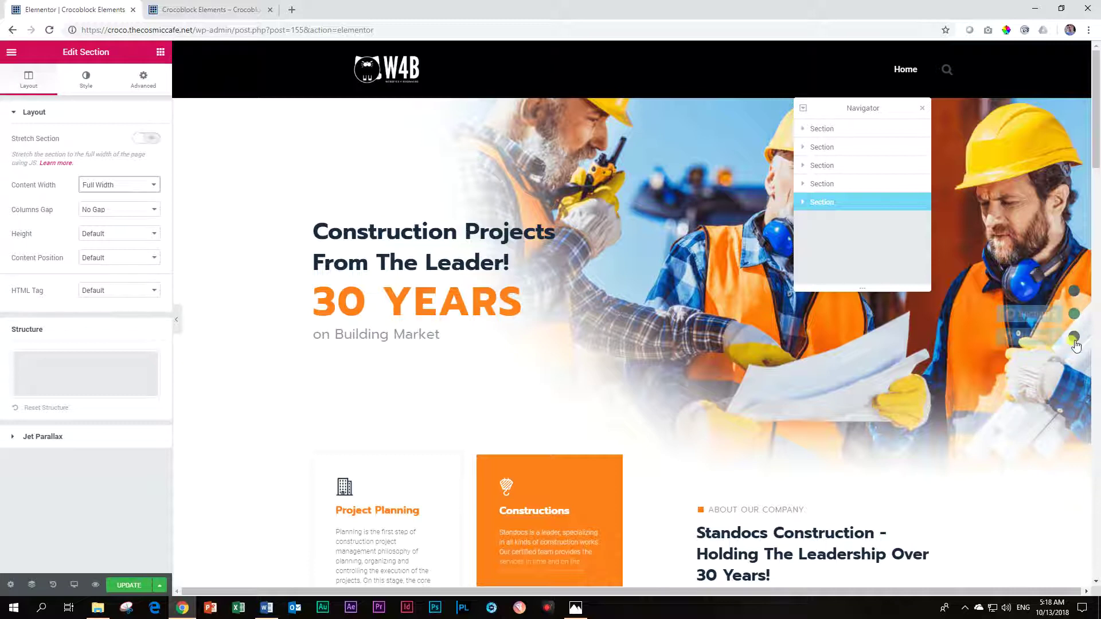
Select the Scroll Navigation widget and scroll the preview to check its three dark dots.
{"action": "scroll", "coordinate": [610, 243], "scroll_direction": "down", "scroll_amount": 10}
{"action": "scroll", "coordinate": [617, 263], "scroll_direction": "down", "scroll_amount": 8}
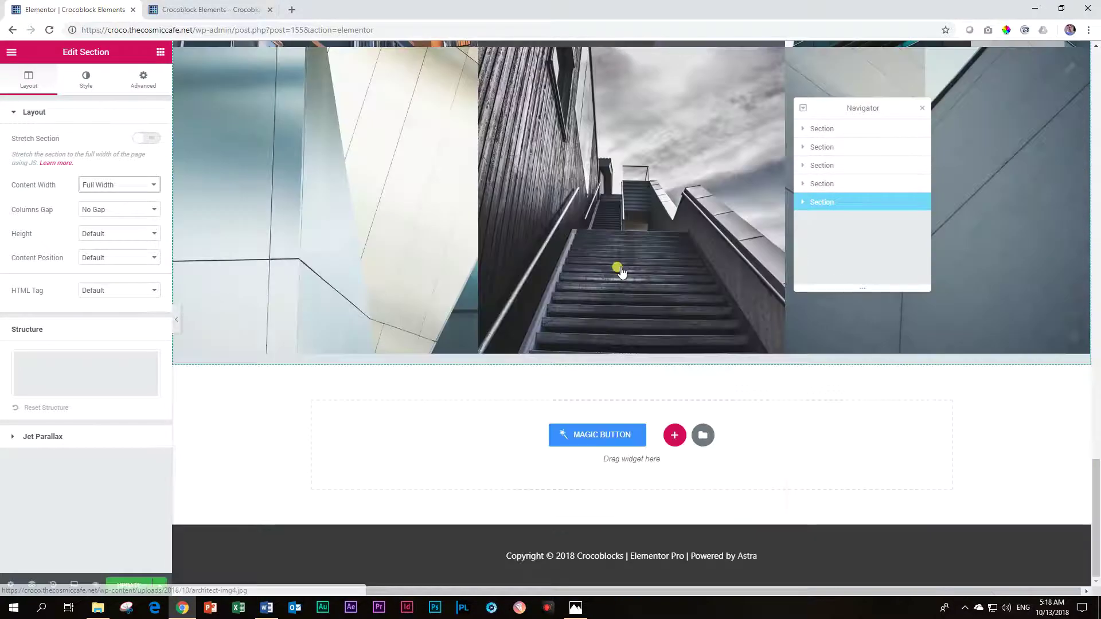
{"action": "left_click", "coordinate": [441, 359]}
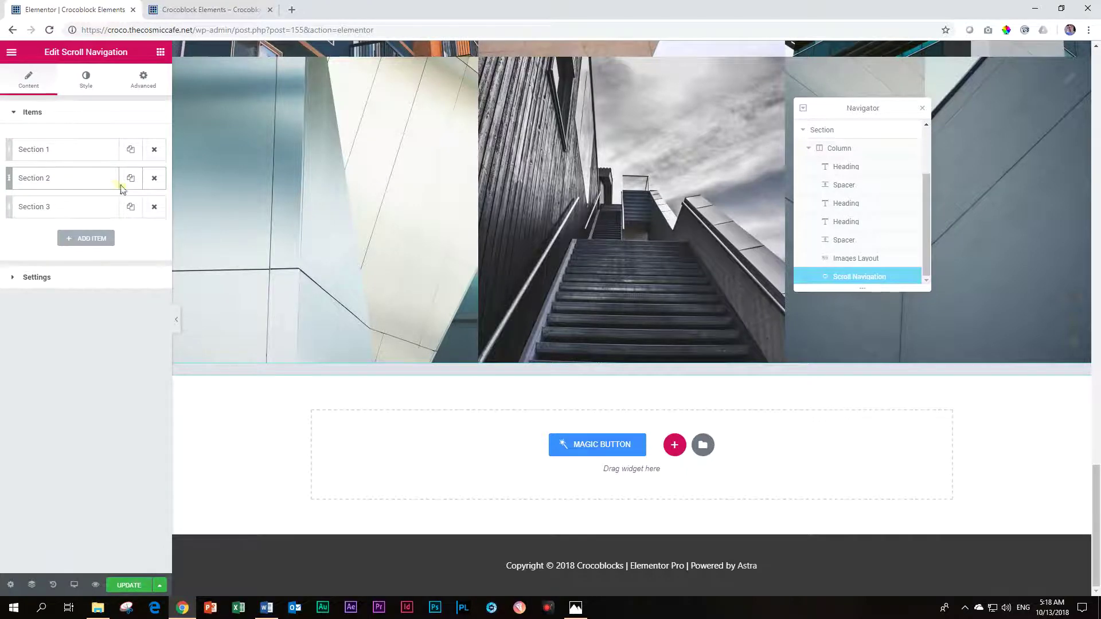
{"action": "scroll", "coordinate": [324, 196], "scroll_direction": "up", "scroll_amount": 10}
{"action": "scroll", "coordinate": [656, 211], "scroll_direction": "up", "scroll_amount": 10}
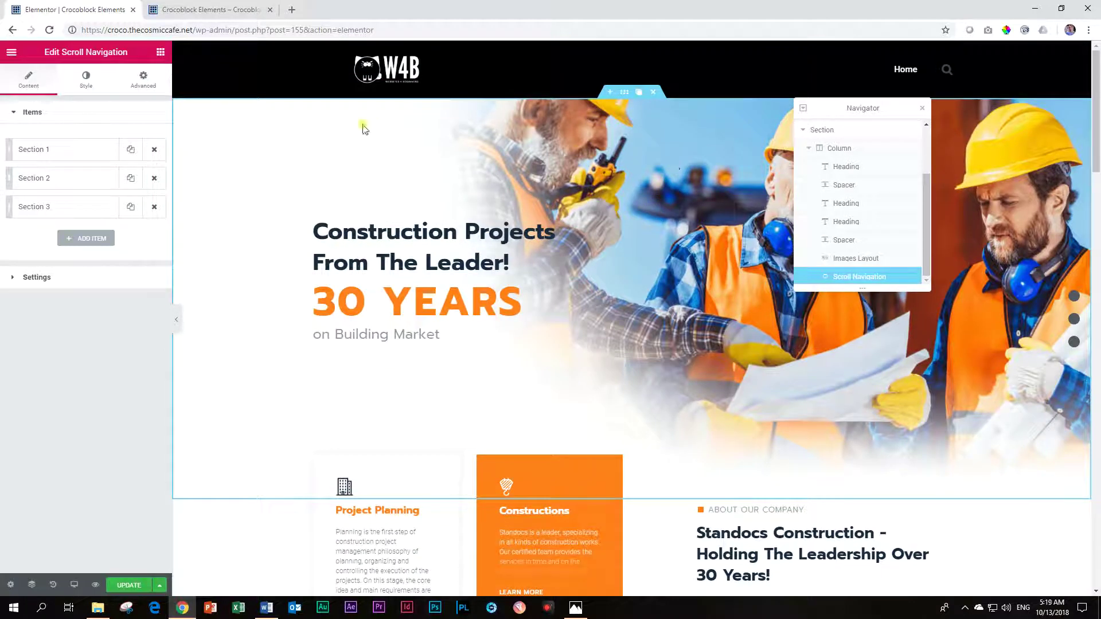
{"action": "scroll", "coordinate": [528, 229], "scroll_direction": "down", "scroll_amount": 3}
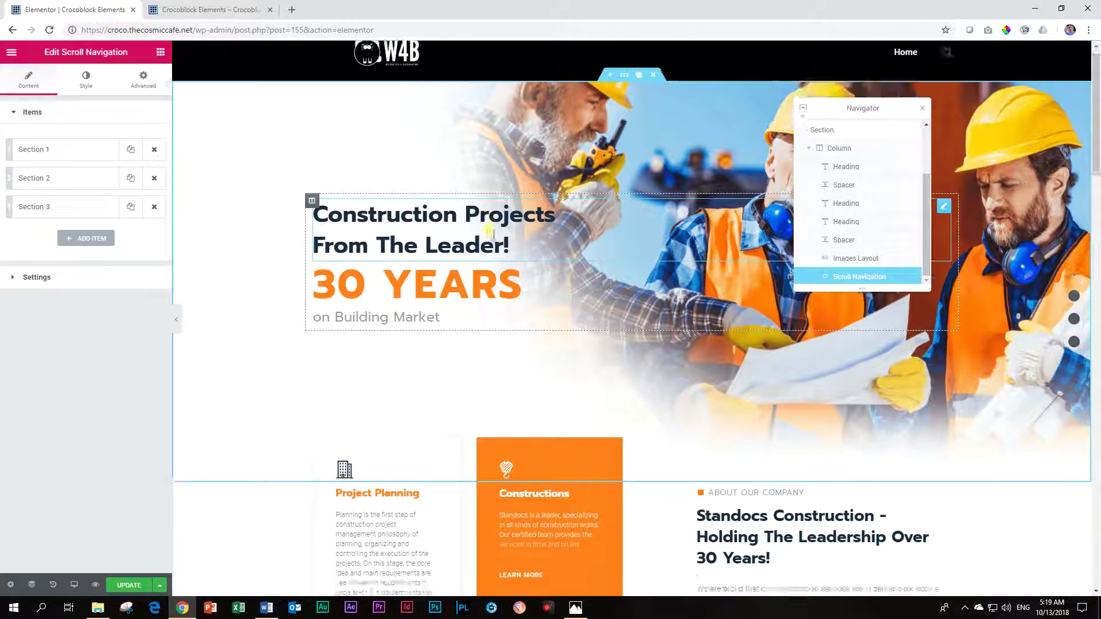
{"action": "scroll", "coordinate": [562, 310], "scroll_direction": "down", "scroll_amount": 5}
{"action": "scroll", "coordinate": [564, 307], "scroll_direction": "up", "scroll_amount": 5}
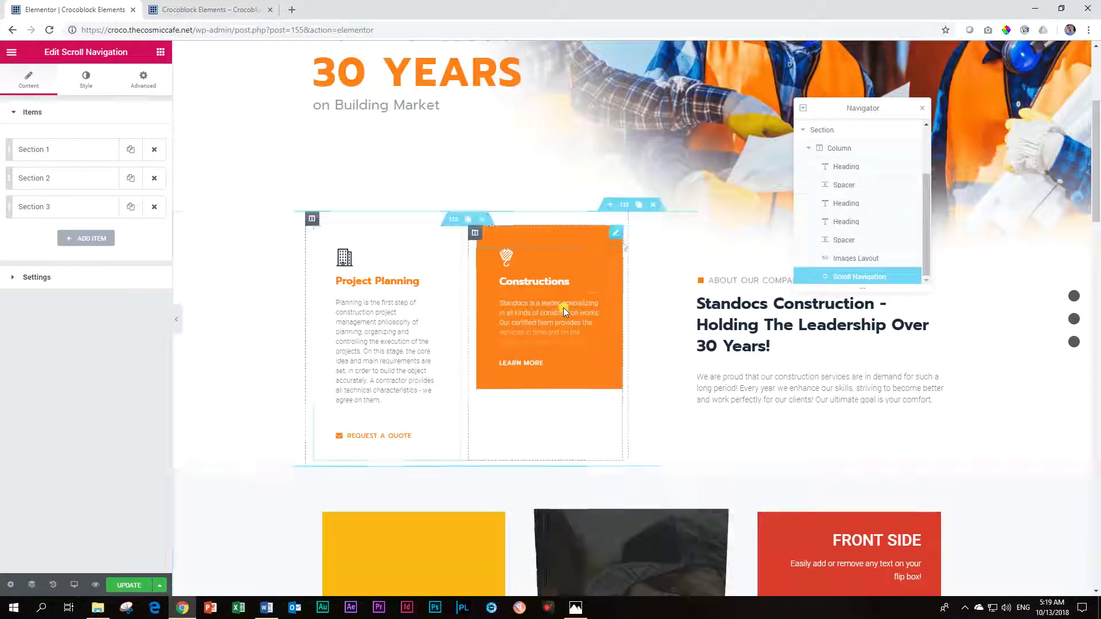
{"action": "left_click", "coordinate": [804, 130]}
Give the services and about section the CSS ID 1111 under Advanced.
{"action": "left_click", "coordinate": [824, 148]}
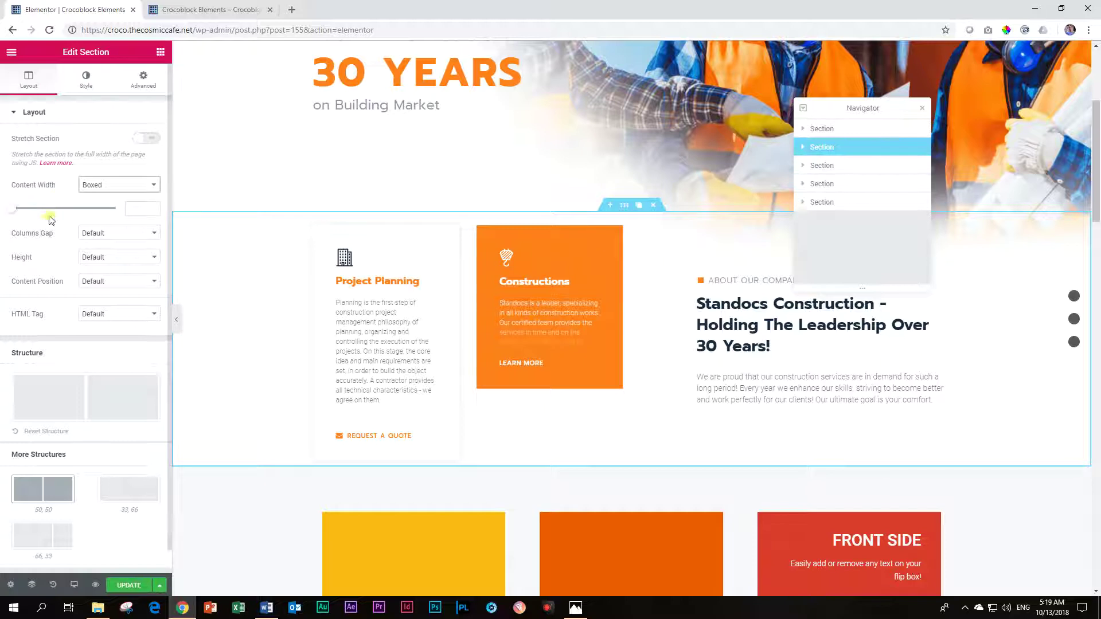
{"action": "left_click", "coordinate": [142, 81]}
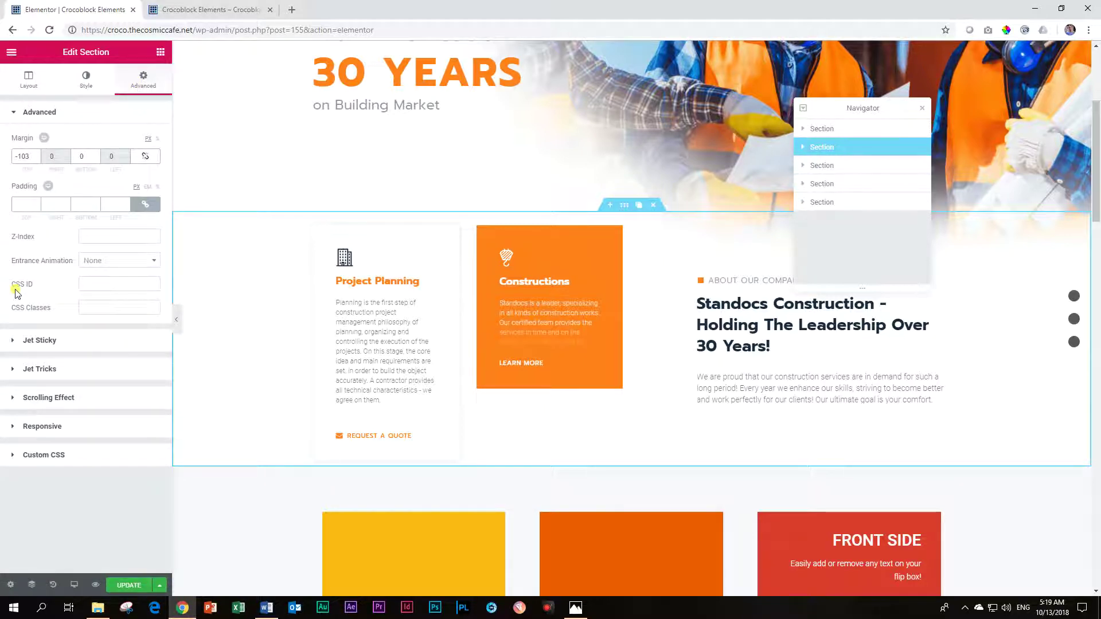
{"action": "left_click", "coordinate": [94, 283]}
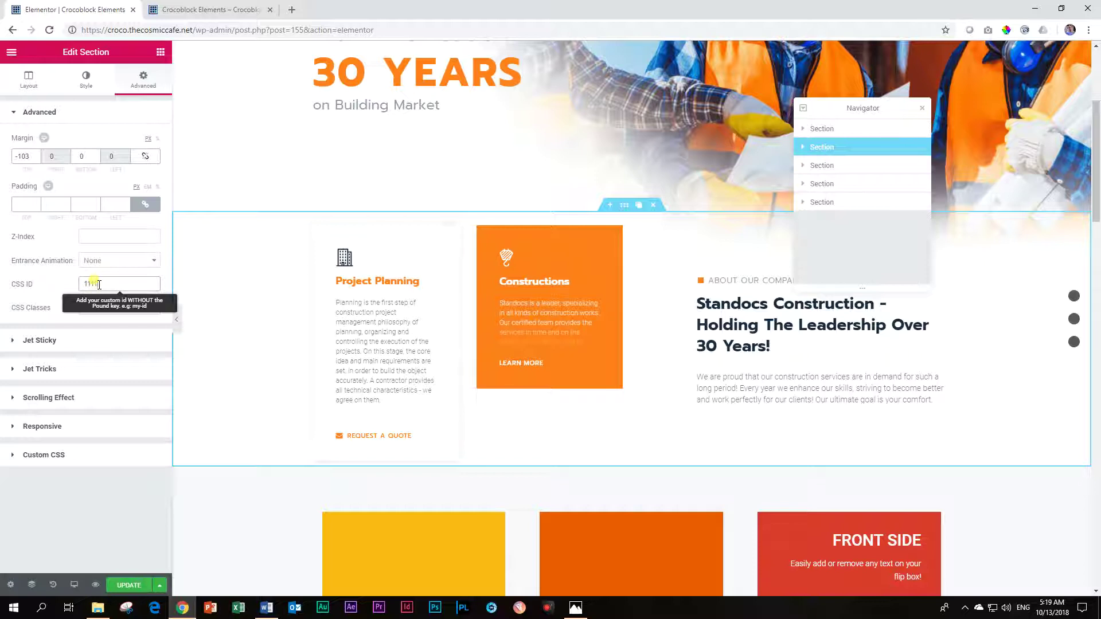
{"action": "scroll", "coordinate": [706, 345], "scroll_direction": "down", "scroll_amount": 8}
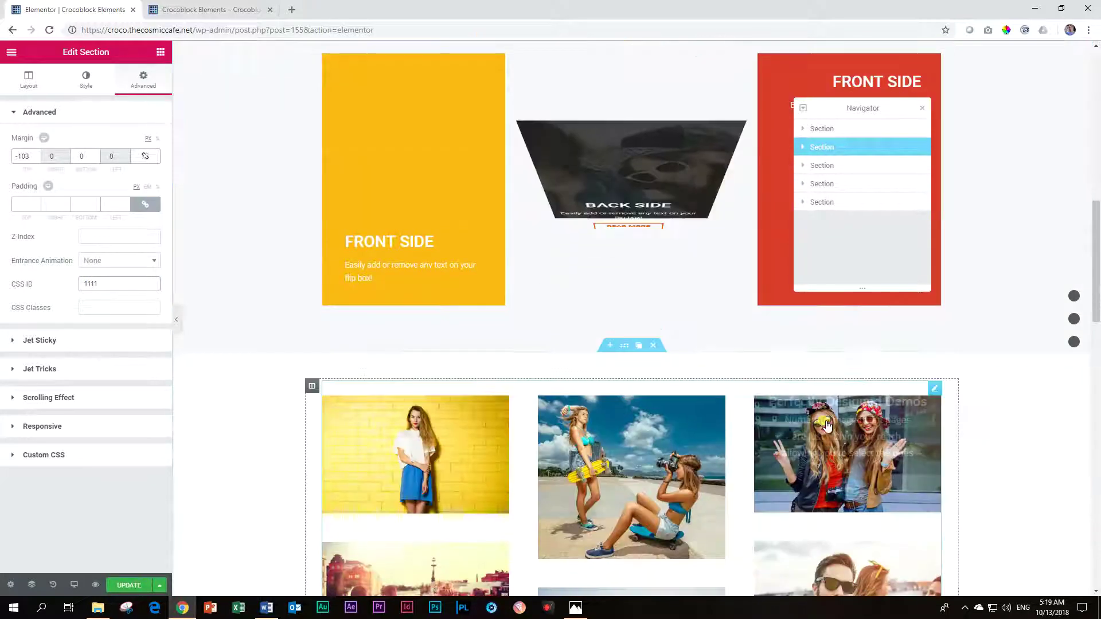
Replace the image gallery section's CSS ID image_masonry_hide1 with 222.
{"action": "left_click", "coordinate": [822, 184]}
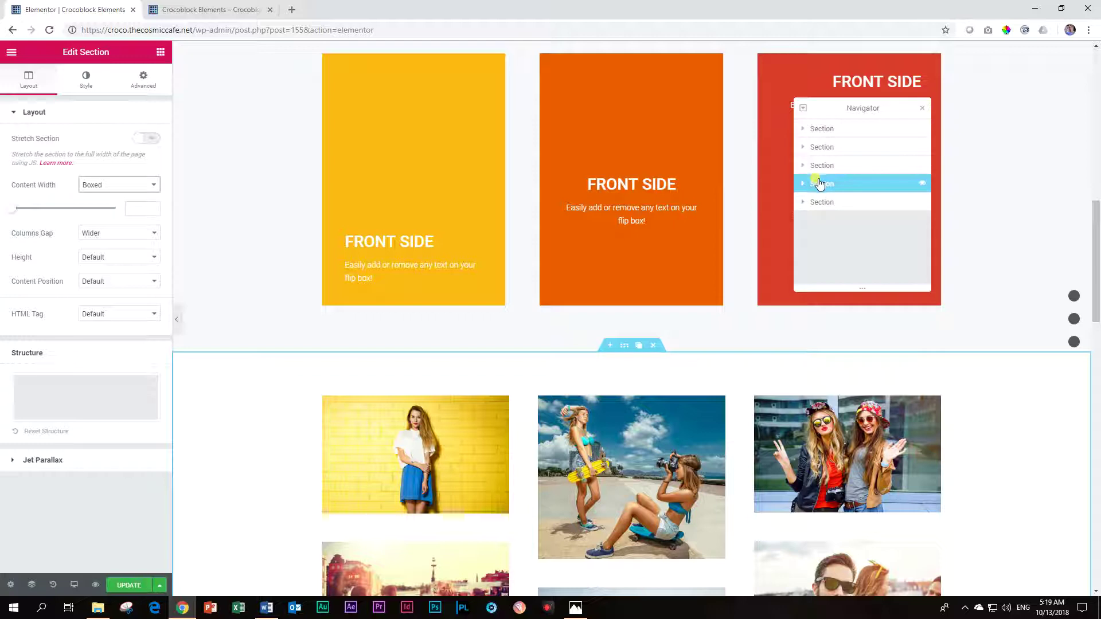
{"action": "left_click", "coordinate": [143, 79]}
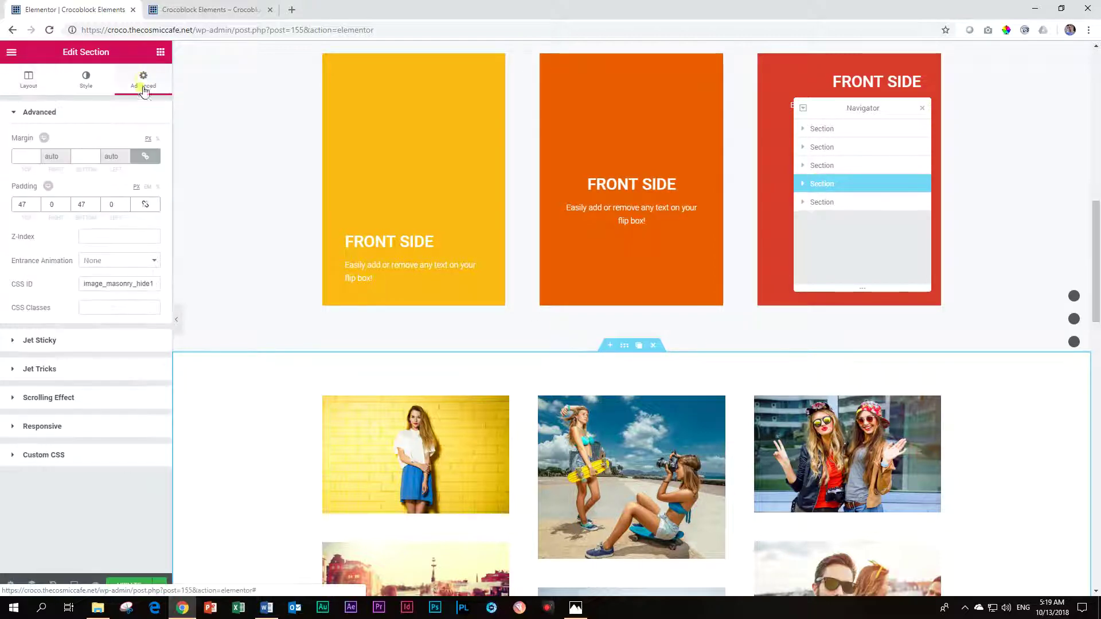
{"action": "left_click", "coordinate": [110, 285]}
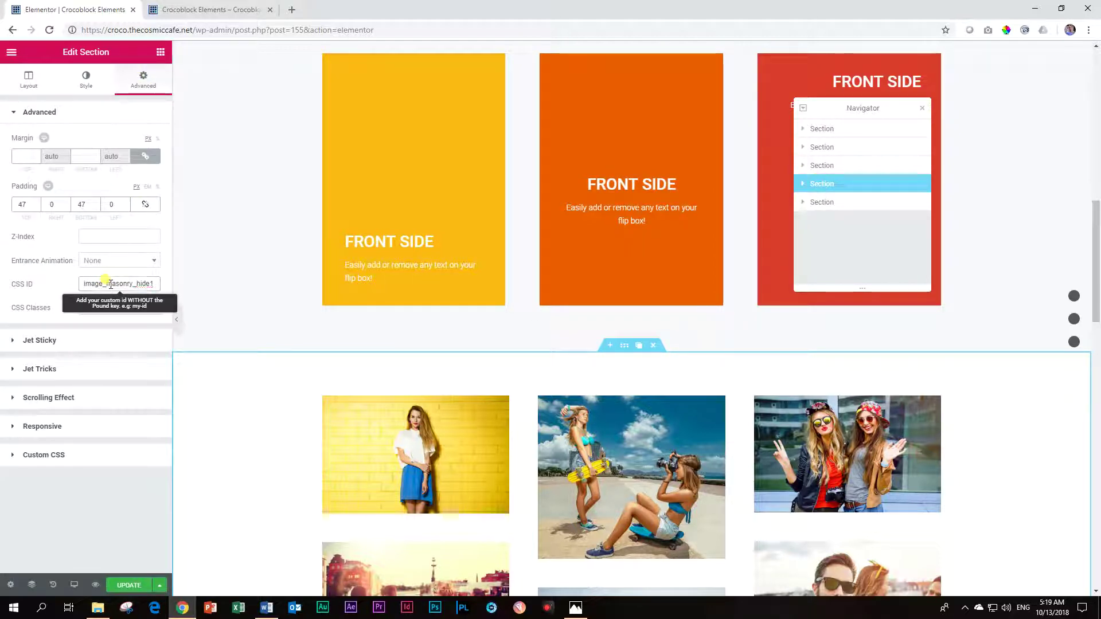
{"action": "double_click", "coordinate": [110, 285]}
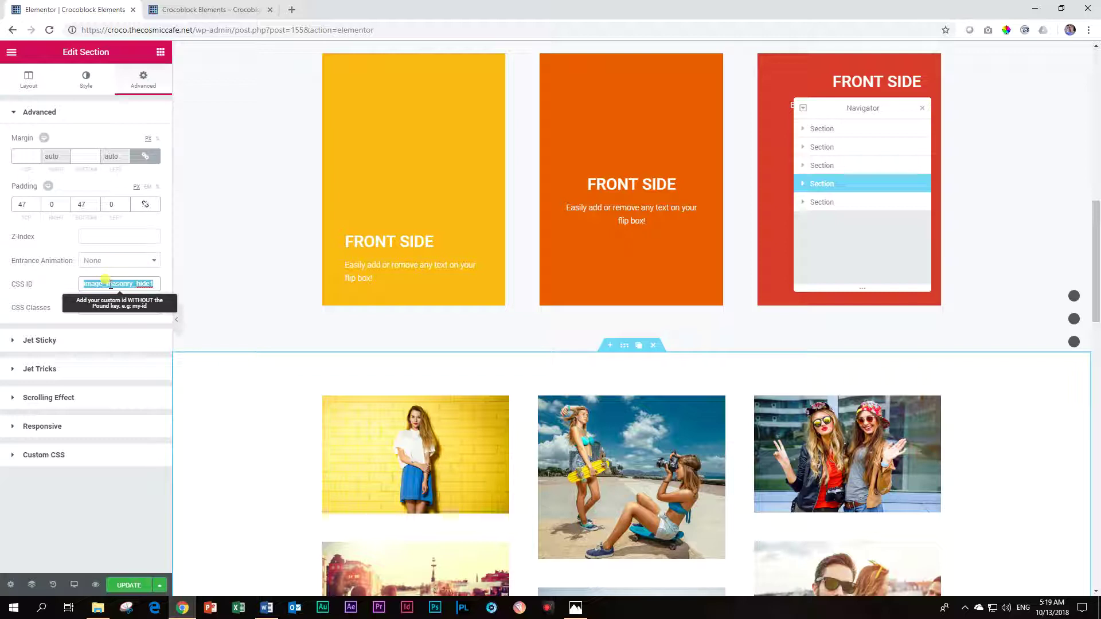
{"action": "type", "text": "222"}
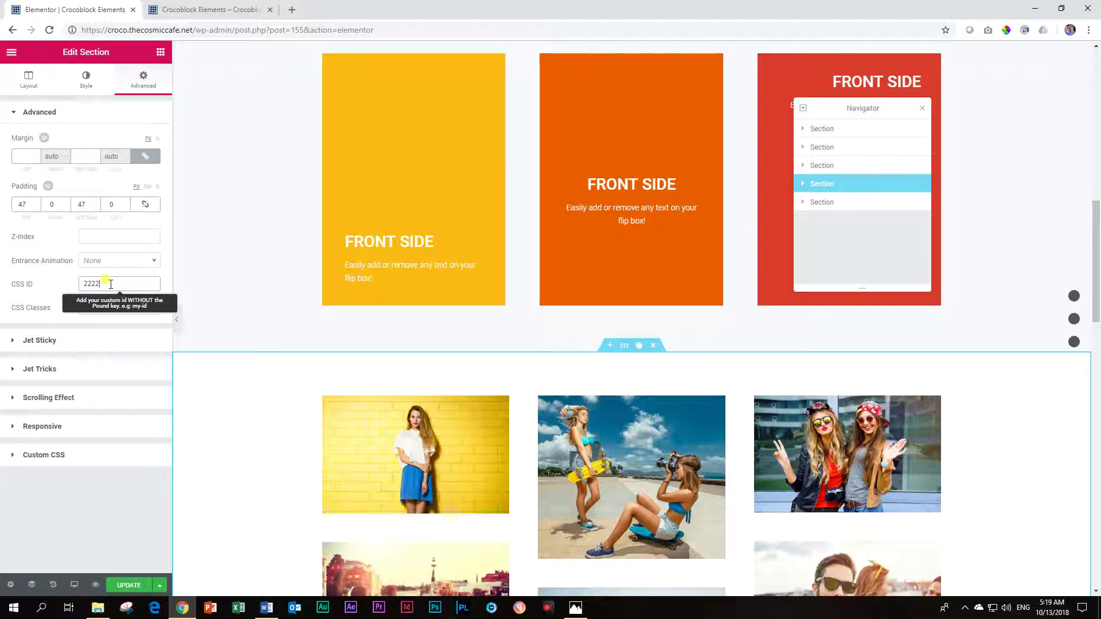
Set the Our Best Projects section's CSS ID to 3333.
{"action": "left_click", "coordinate": [819, 204]}
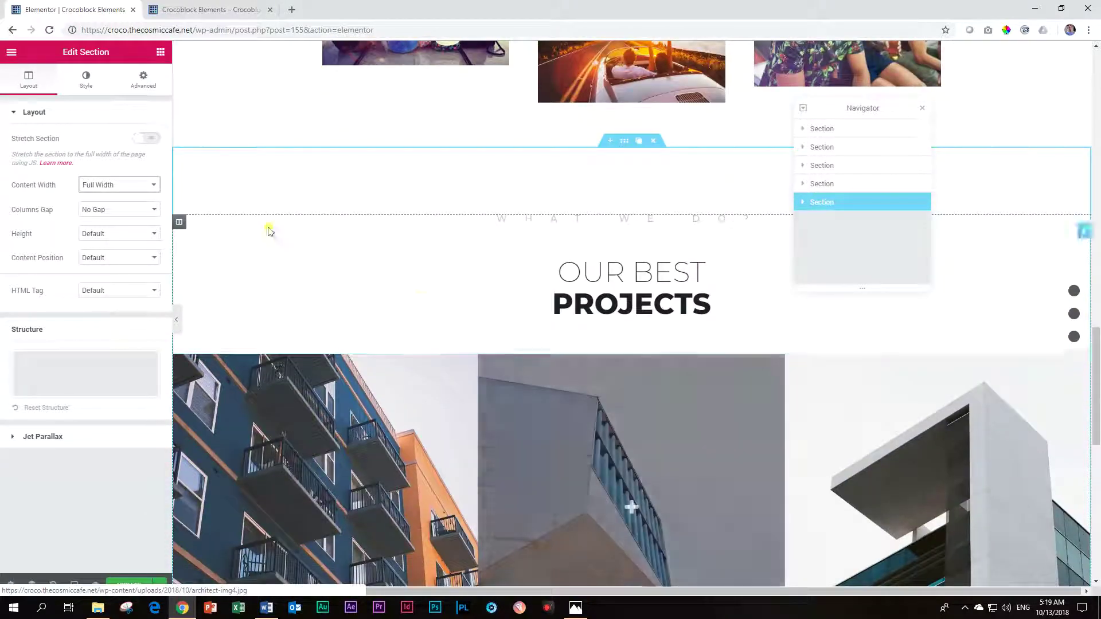
{"action": "left_click", "coordinate": [144, 81]}
{"action": "left_click", "coordinate": [112, 282]}
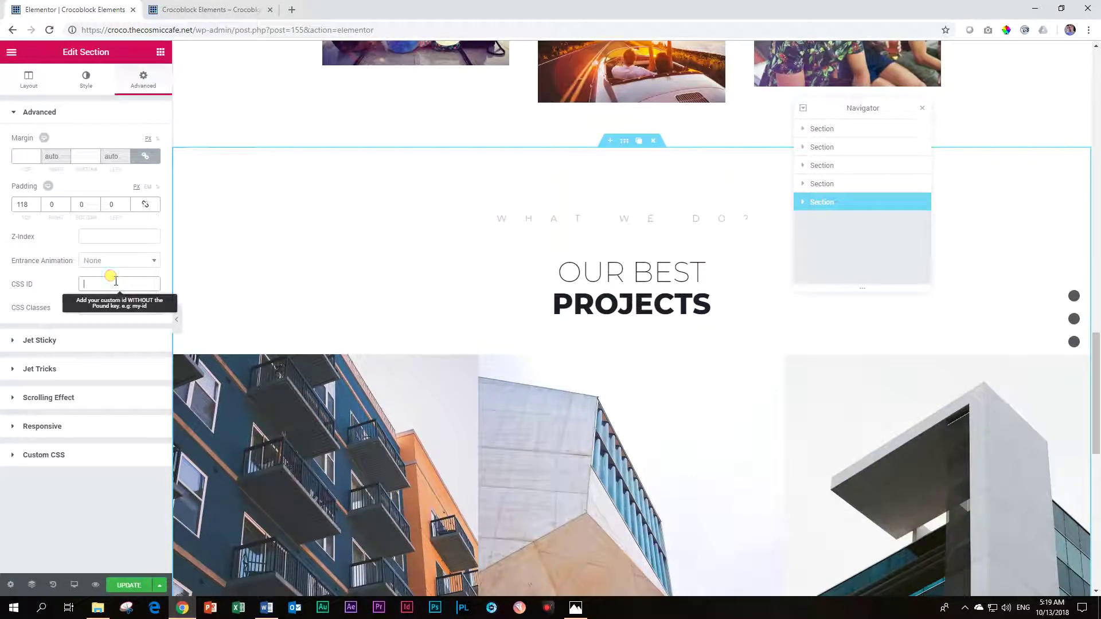
{"action": "type", "text": "3333"}
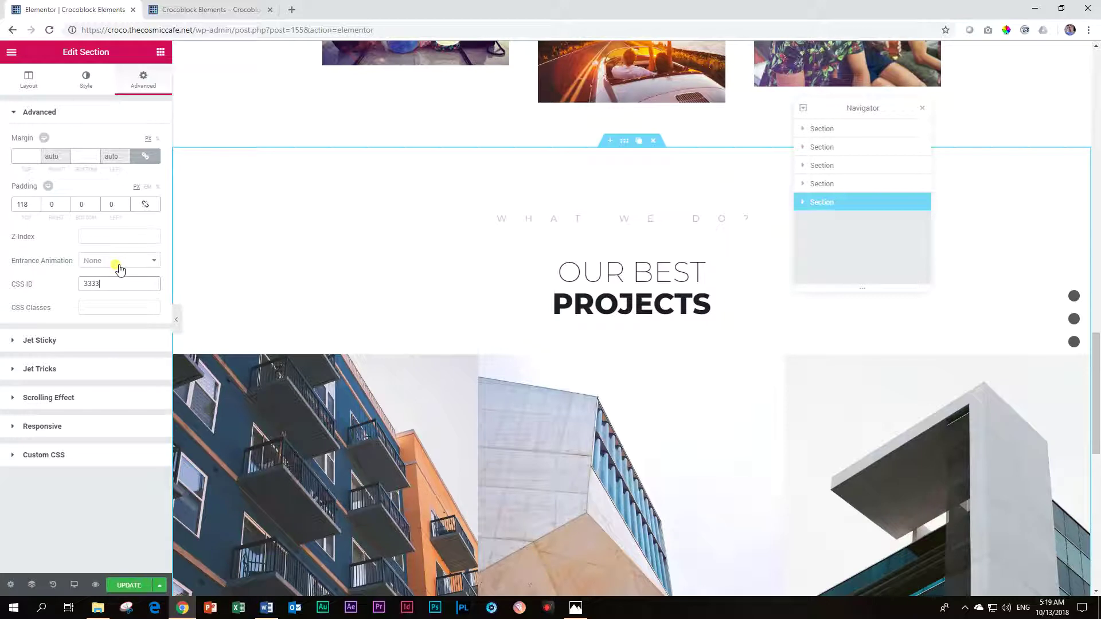
{"action": "scroll", "coordinate": [597, 364], "scroll_direction": "up", "scroll_amount": 10}
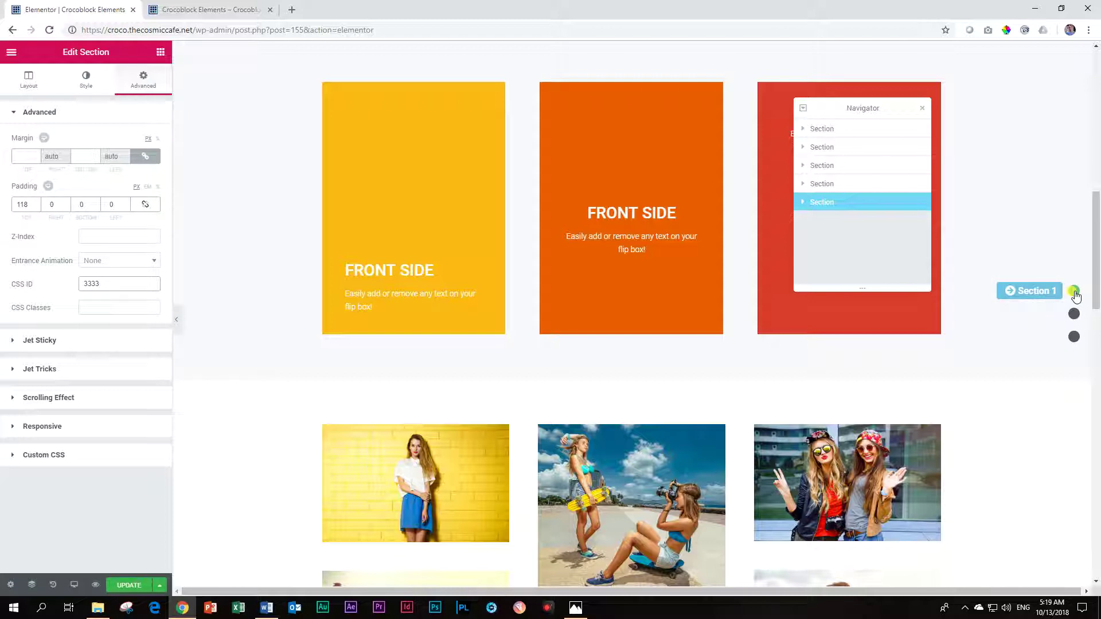
{"action": "scroll", "coordinate": [763, 355], "scroll_direction": "down", "scroll_amount": 15}
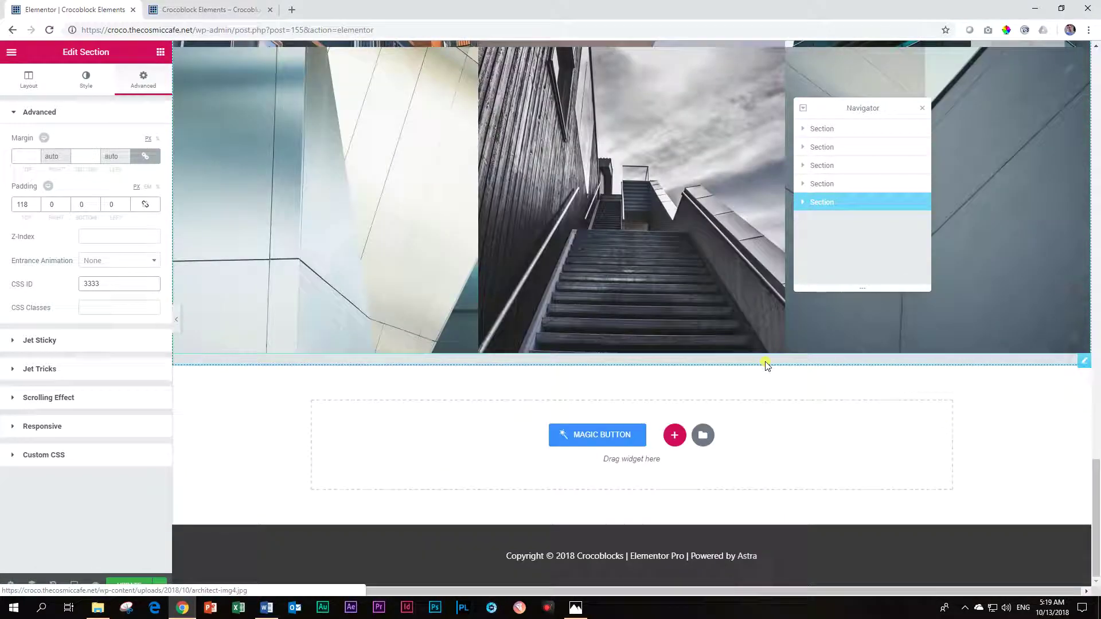
Set the first navigation item's Section Id to 1111 instead of section_1.
{"action": "left_click", "coordinate": [767, 365]}
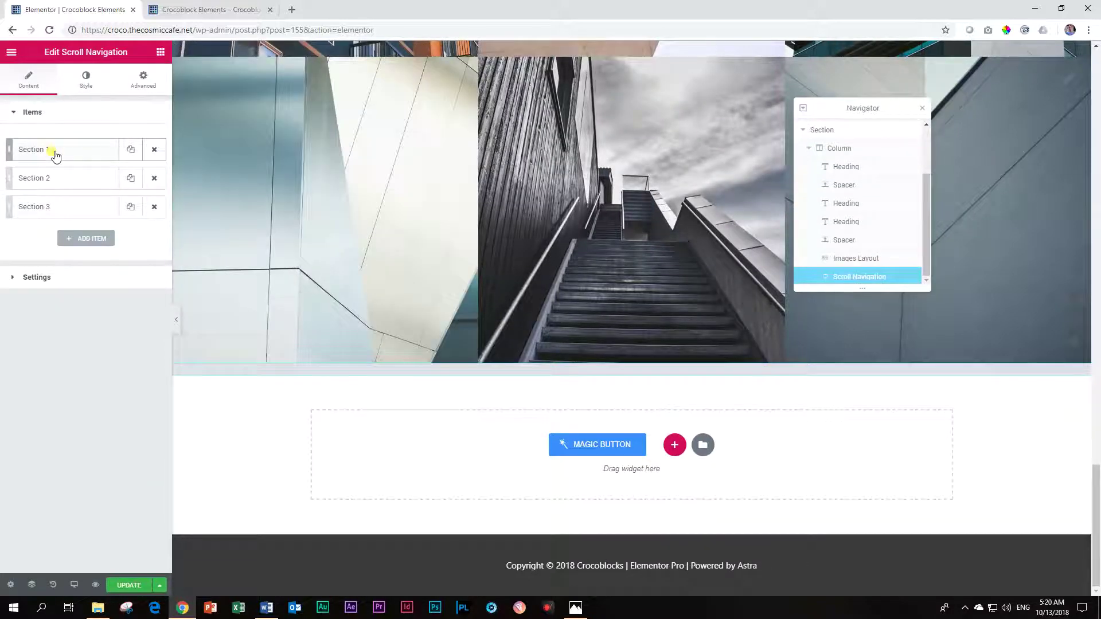
{"action": "left_click", "coordinate": [55, 153]}
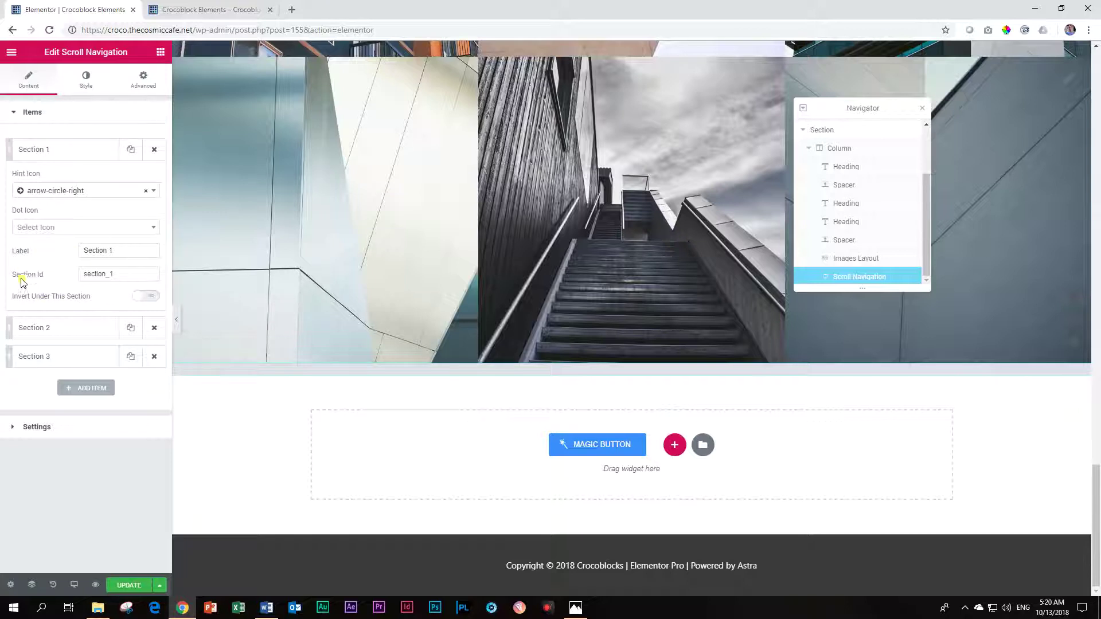
{"action": "left_click_drag", "start_coordinate": [140, 271], "coordinate": [31, 272]}
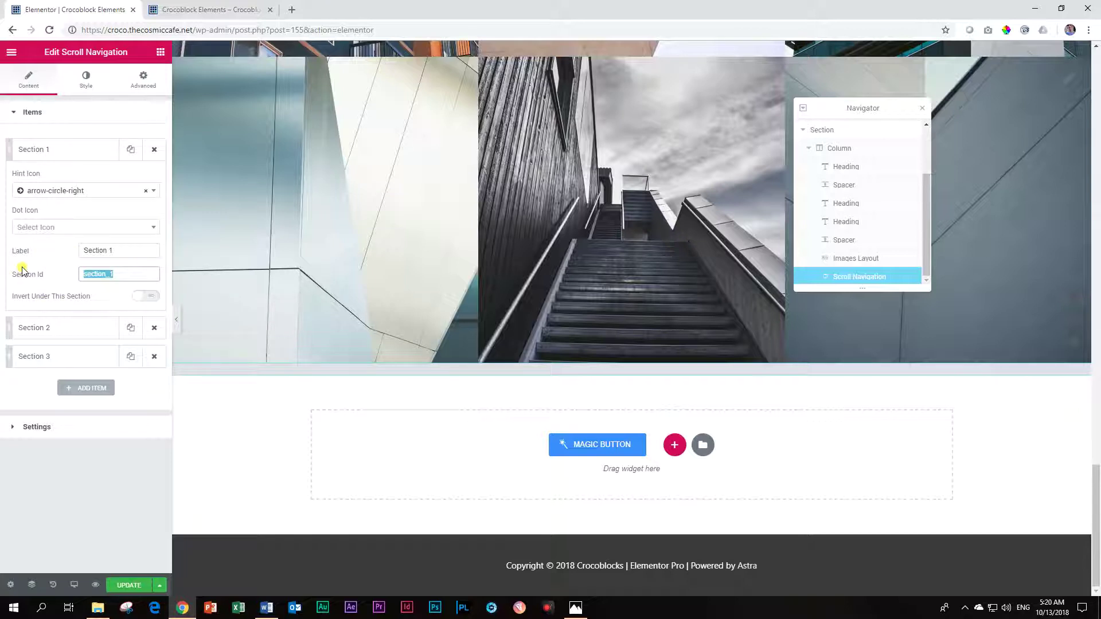
{"action": "type", "text": "1111"}
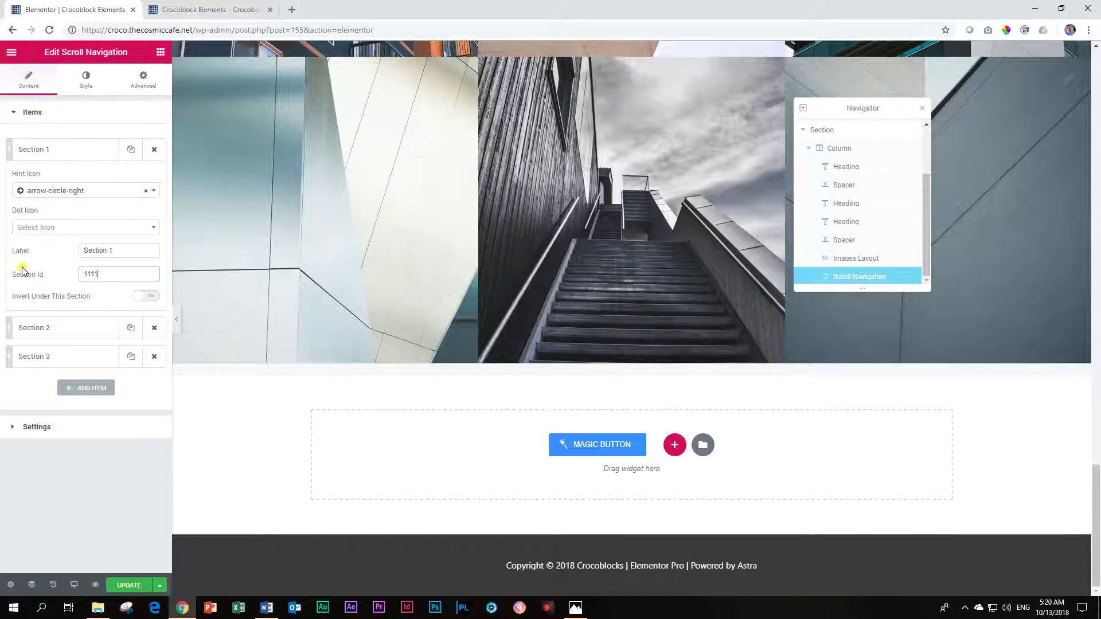
{"action": "left_click_drag", "start_coordinate": [134, 251], "coordinate": [30, 255]}
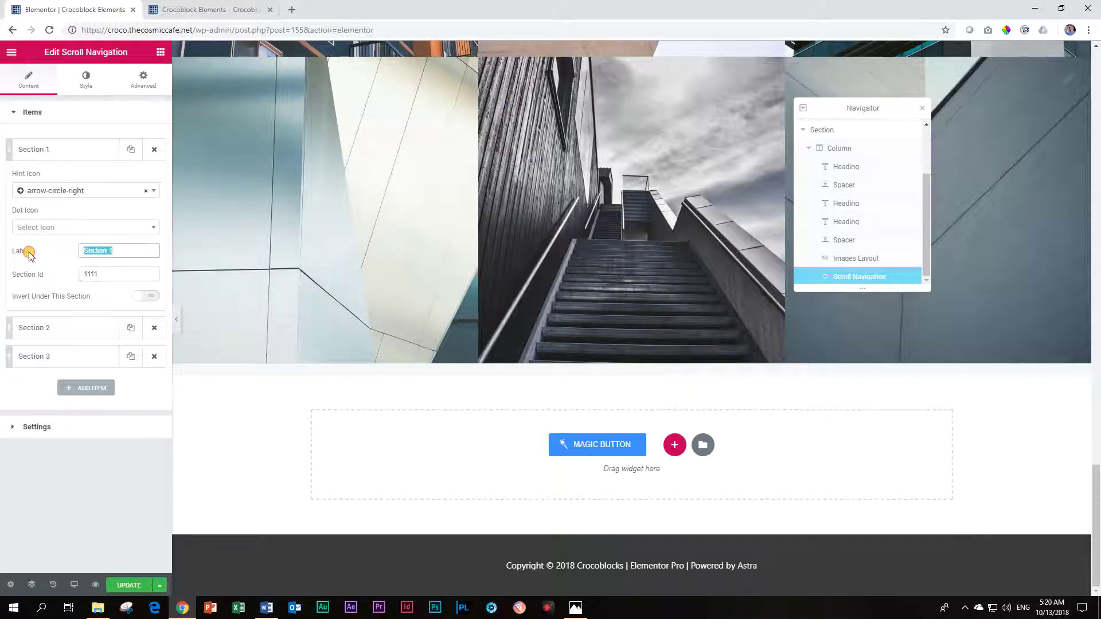
{"action": "scroll", "coordinate": [769, 361], "scroll_direction": "up", "scroll_amount": 5}
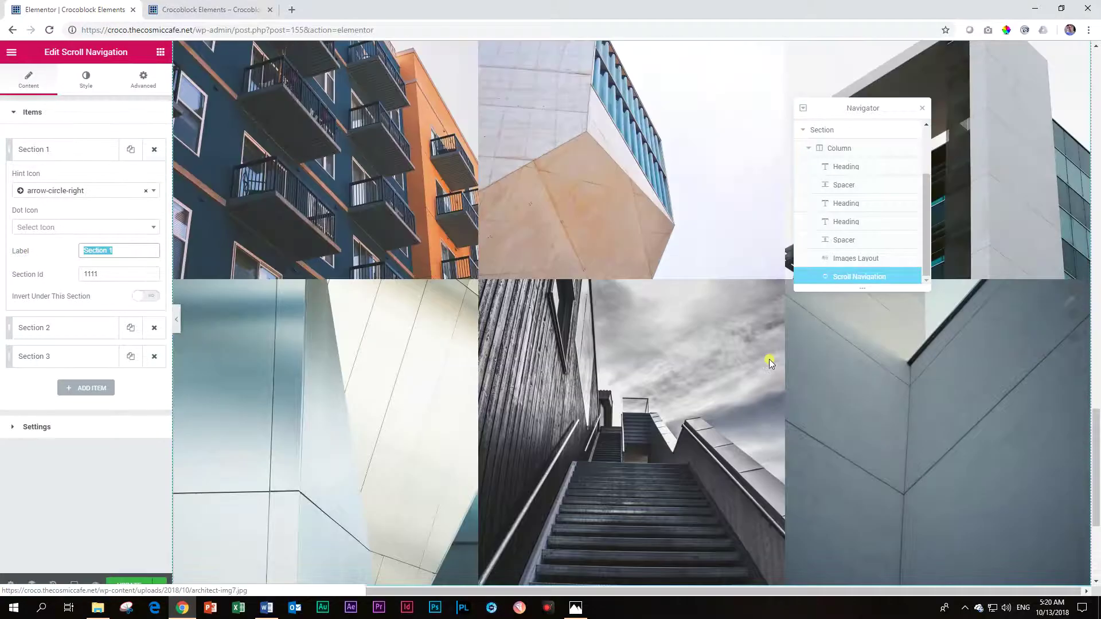
Select the projects column and the services and about section in the Navigator.
{"action": "left_click", "coordinate": [810, 152]}
{"action": "scroll", "coordinate": [810, 154], "scroll_direction": "up", "scroll_amount": 5}
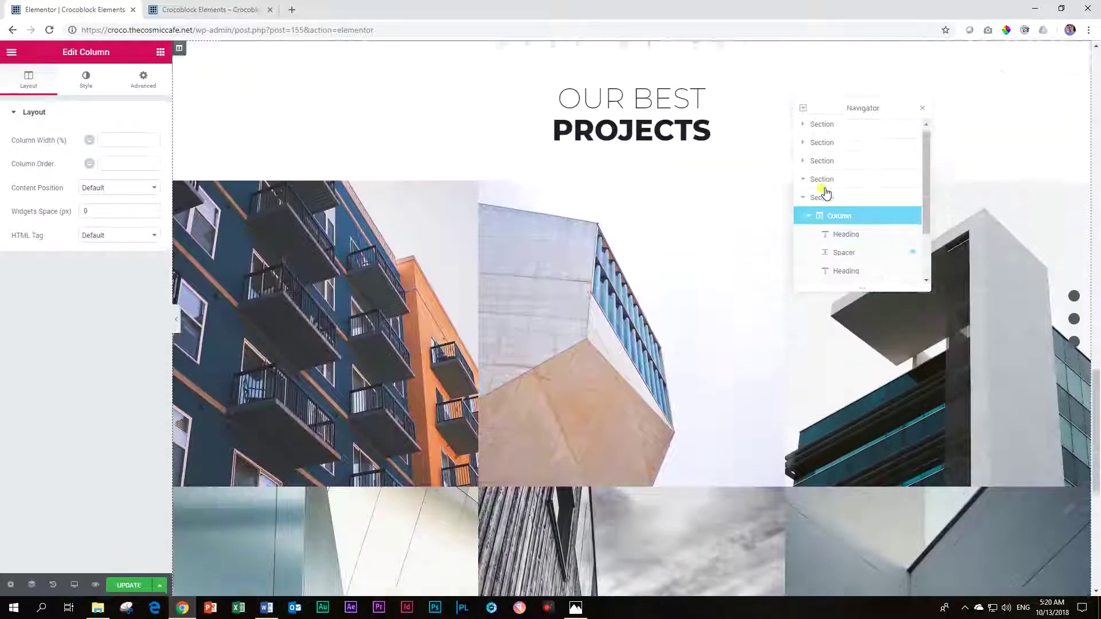
{"action": "left_click", "coordinate": [827, 149]}
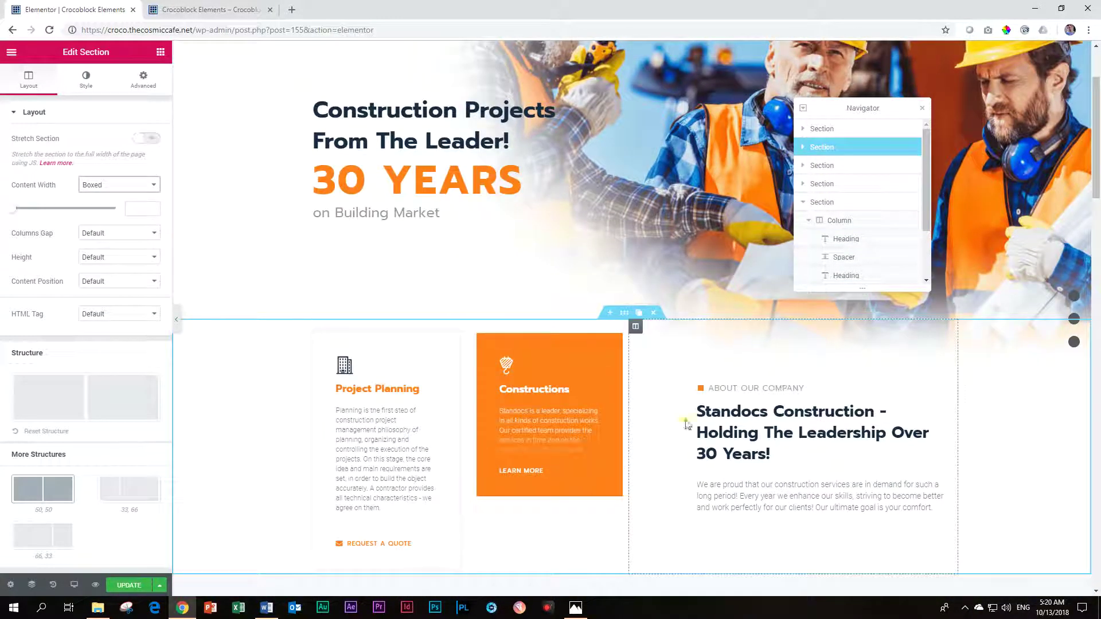
{"action": "scroll", "coordinate": [337, 408], "scroll_direction": "down", "scroll_amount": 20}
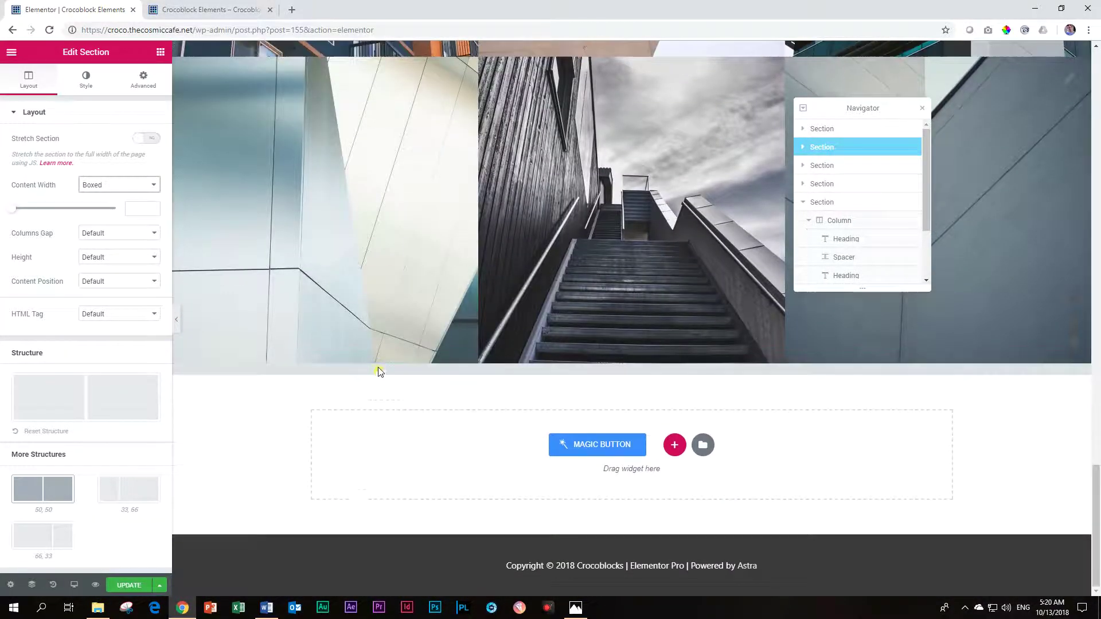
Reselect the Scroll Navigation widget and rename the first item's label to About Us.
{"action": "left_click", "coordinate": [368, 366]}
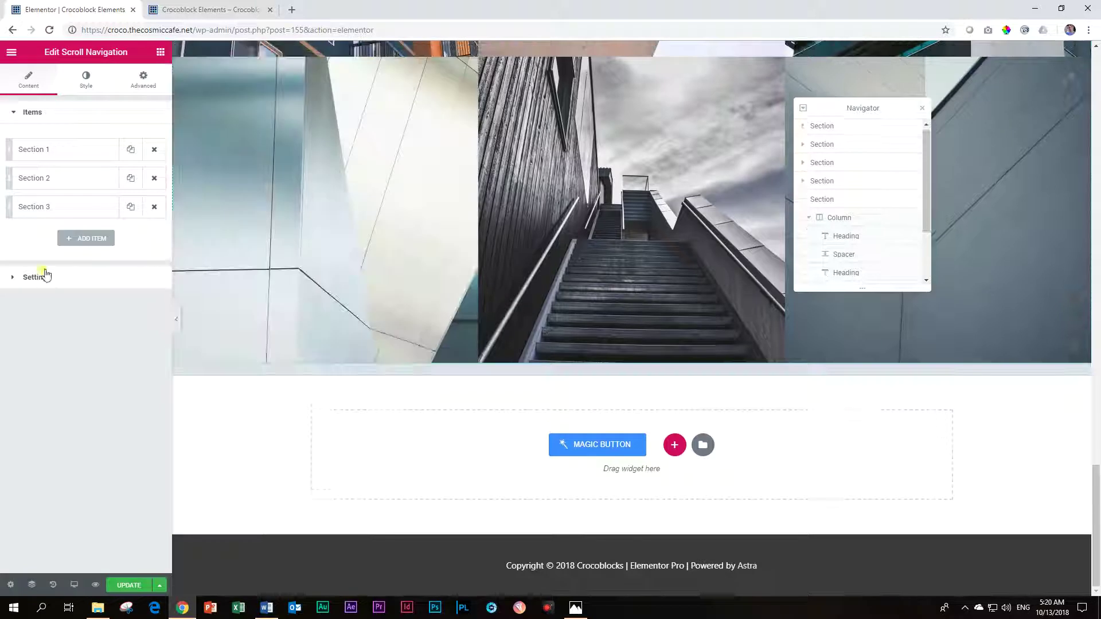
{"action": "left_click", "coordinate": [54, 150]}
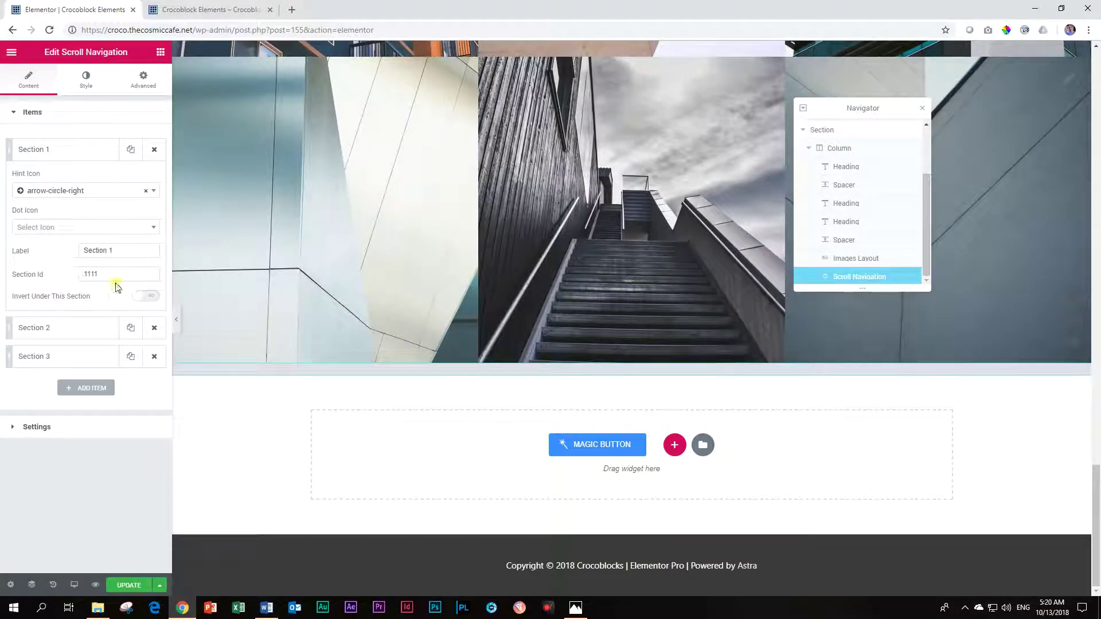
{"action": "left_click_drag", "start_coordinate": [122, 251], "coordinate": [1, 257]}
{"action": "type", "text": "About Us"}
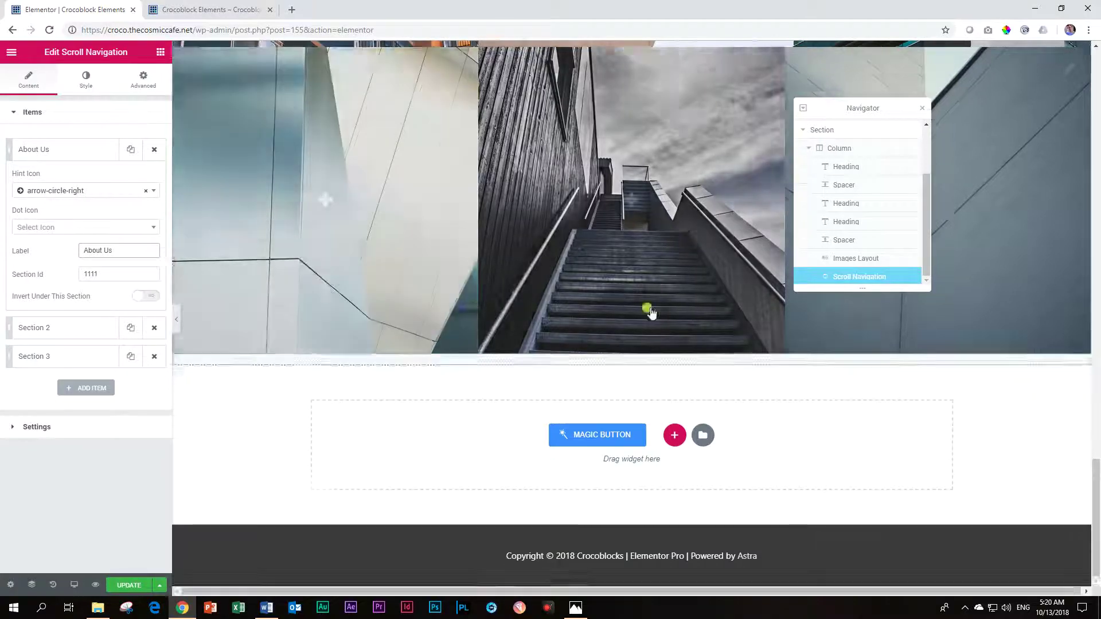
{"action": "scroll", "coordinate": [1067, 386], "scroll_direction": "up", "scroll_amount": 3}
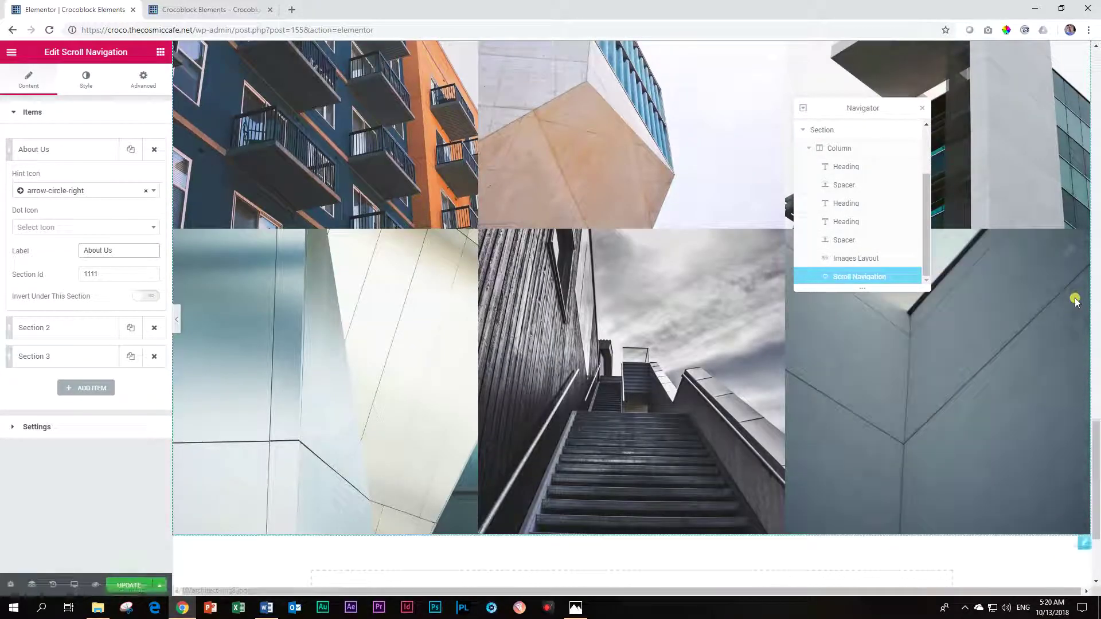
Click the About Us dot to confirm it jumps to section 1111.
{"action": "mouse_move", "coordinate": [1074, 291]}
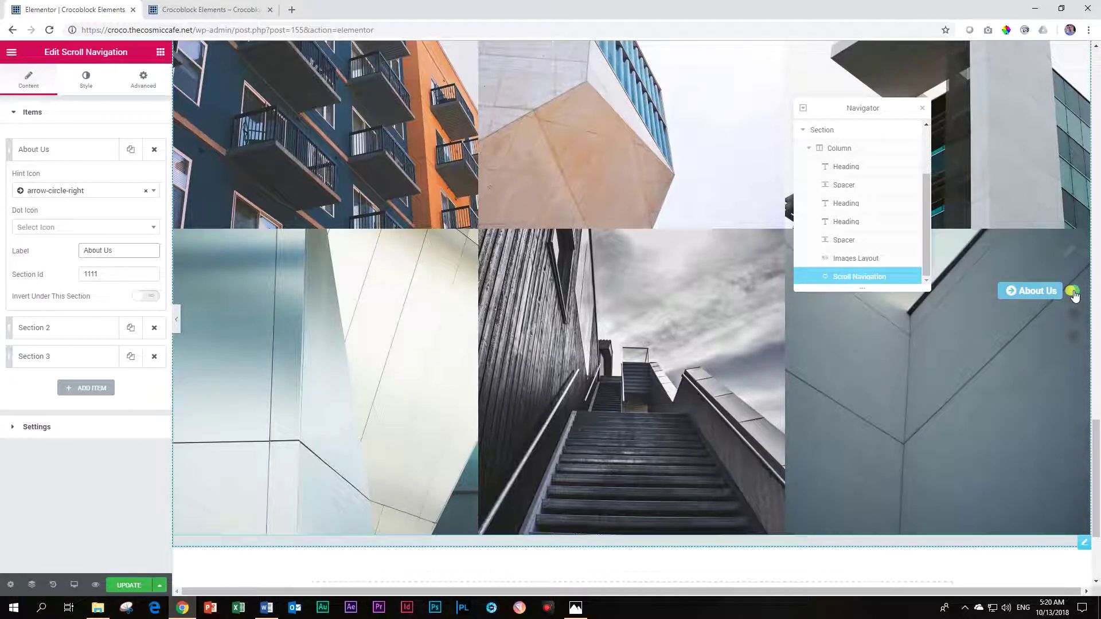
{"action": "left_click", "coordinate": [1074, 294]}
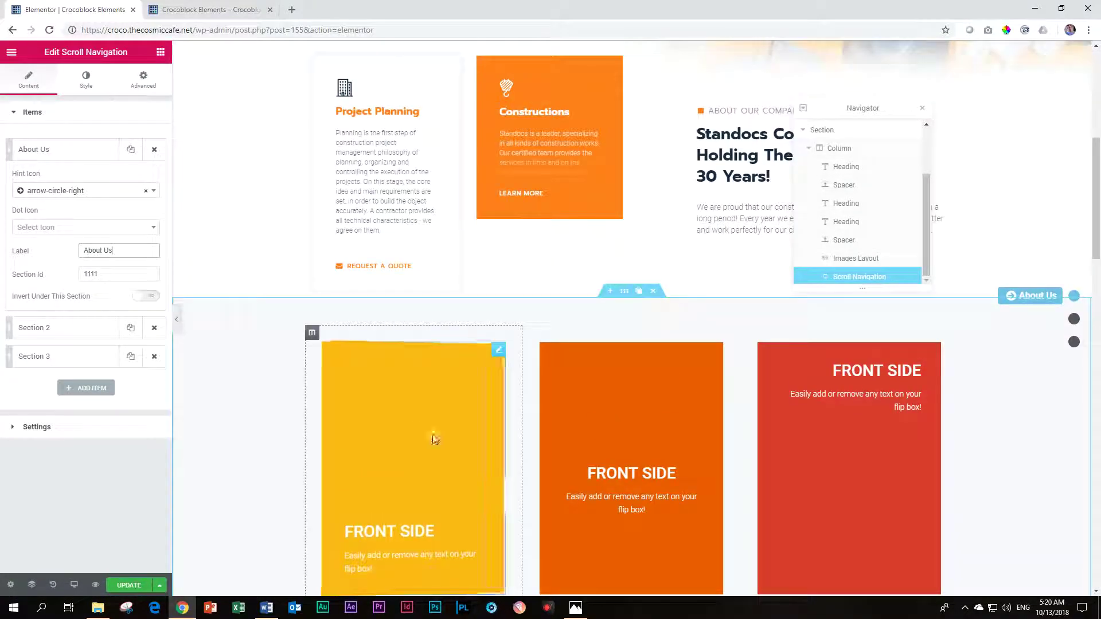
{"action": "scroll", "coordinate": [573, 424], "scroll_direction": "down", "scroll_amount": 10}
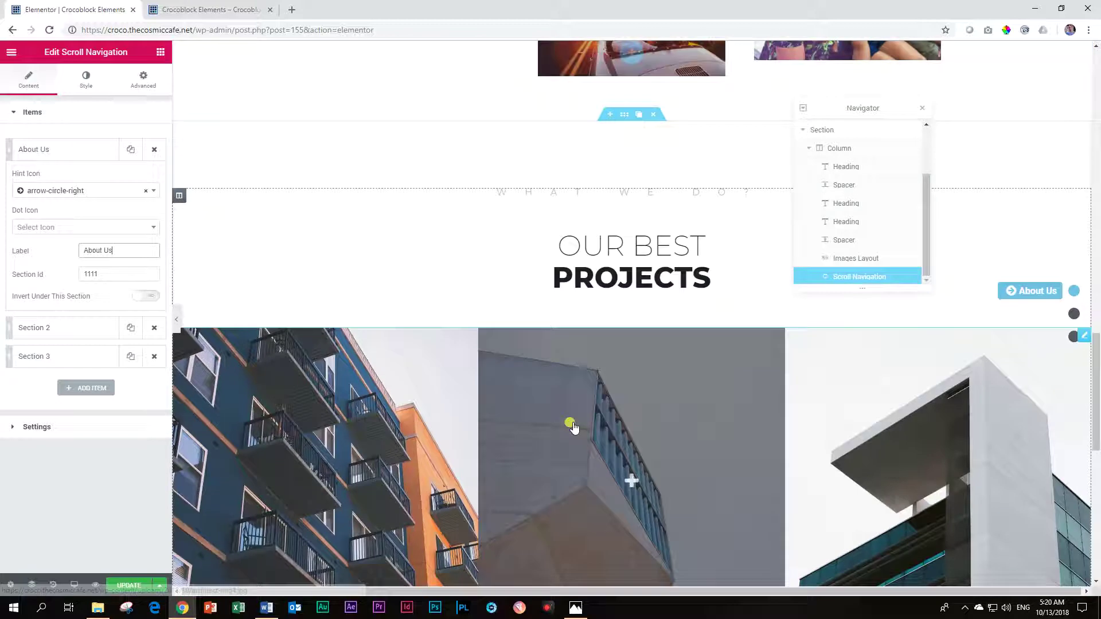
{"action": "scroll", "coordinate": [574, 427], "scroll_direction": "up", "scroll_amount": 5}
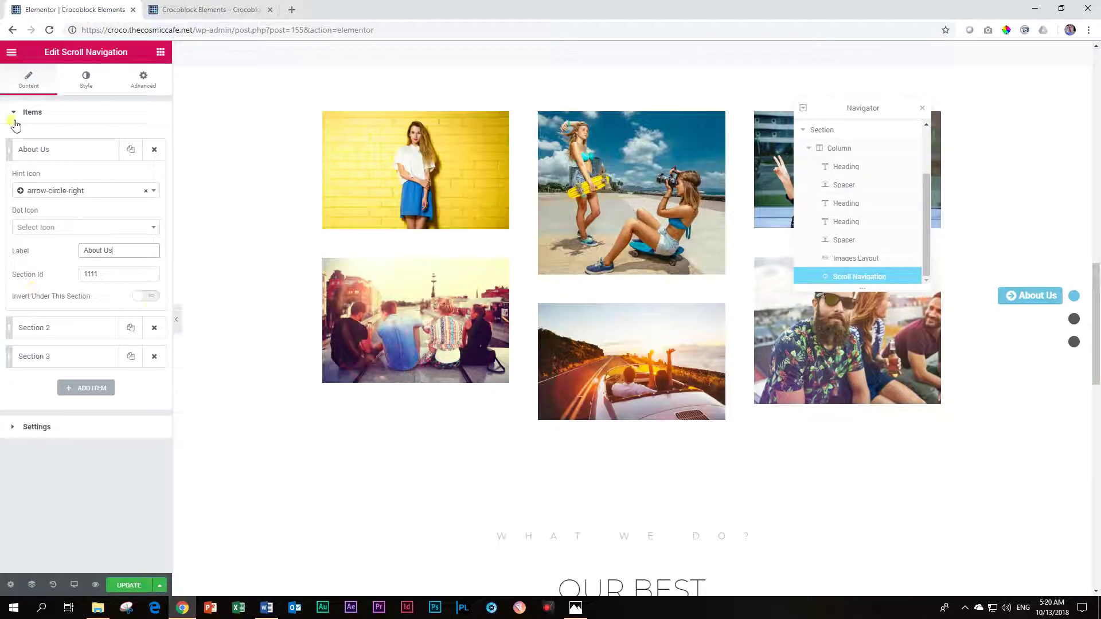
Set the second navigation item to label Portfolio with Section Id 2222.
{"action": "left_click", "coordinate": [40, 328]}
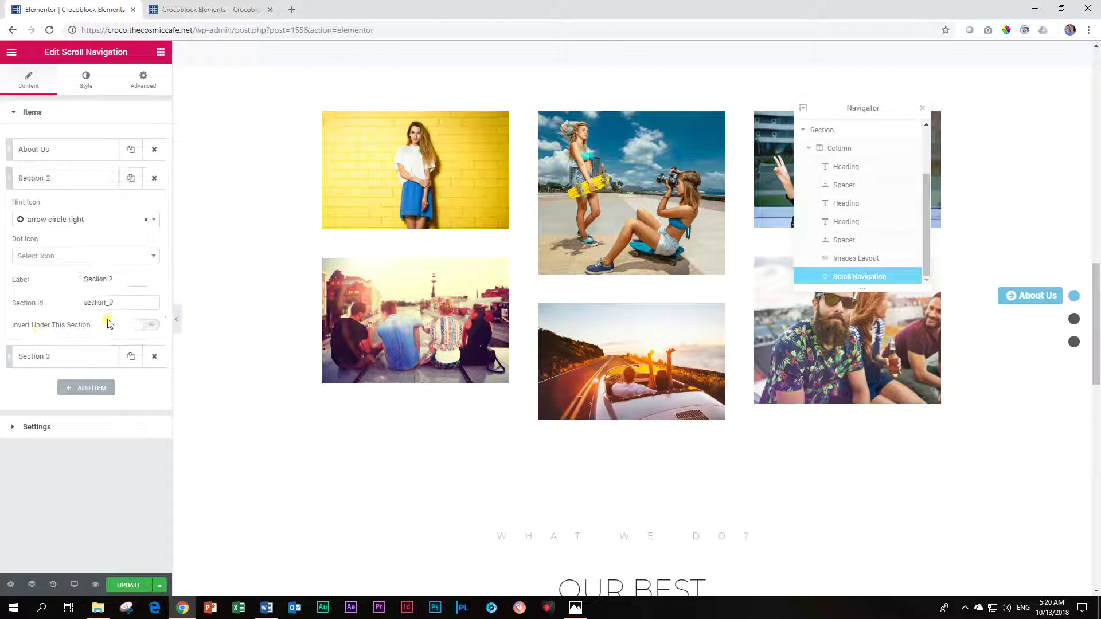
{"action": "left_click_drag", "start_coordinate": [117, 302], "coordinate": [43, 305]}
{"action": "type", "text": "2222"}
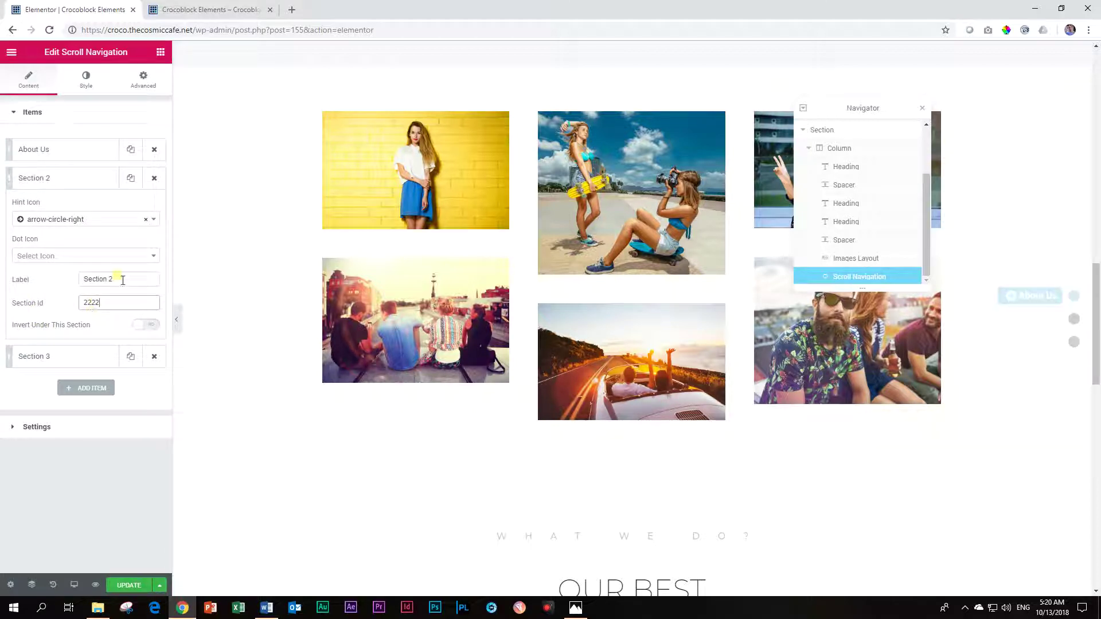
{"action": "left_click_drag", "start_coordinate": [122, 280], "coordinate": [1, 280]}
{"action": "type", "text": "p"}
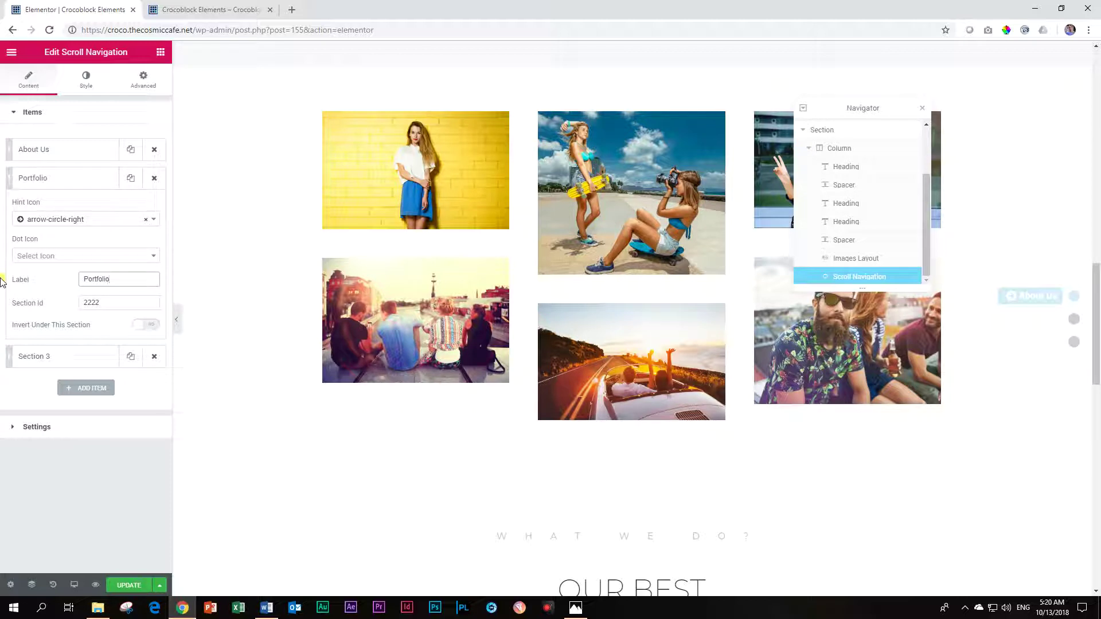
{"action": "left_click", "coordinate": [66, 178]}
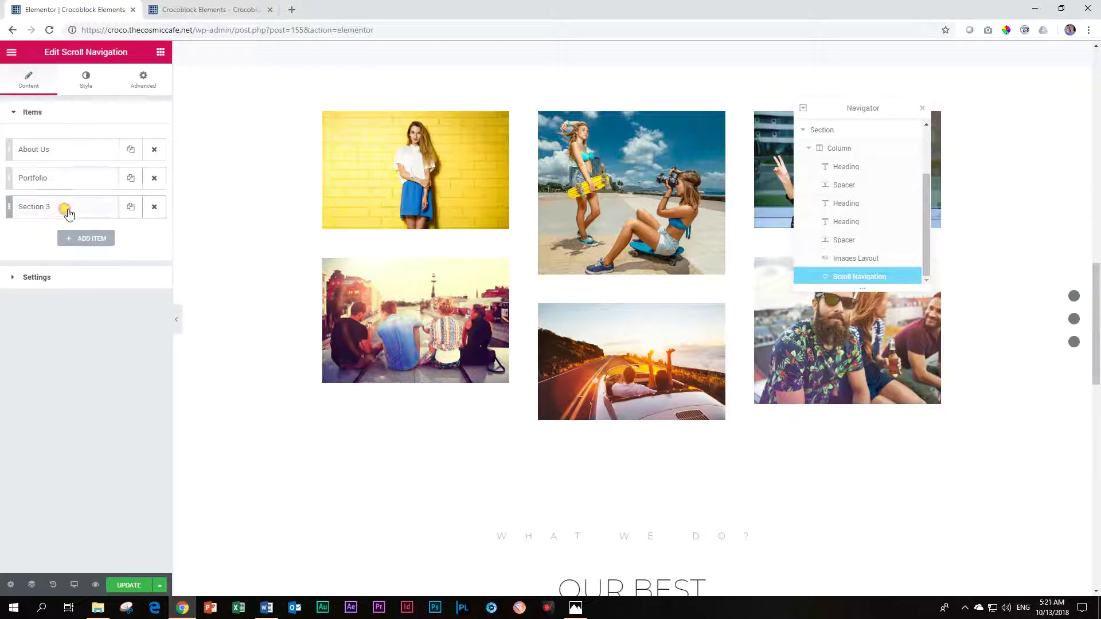
Set the third navigation item to label Contact with Section Id 3333.
{"action": "left_click", "coordinate": [66, 208]}
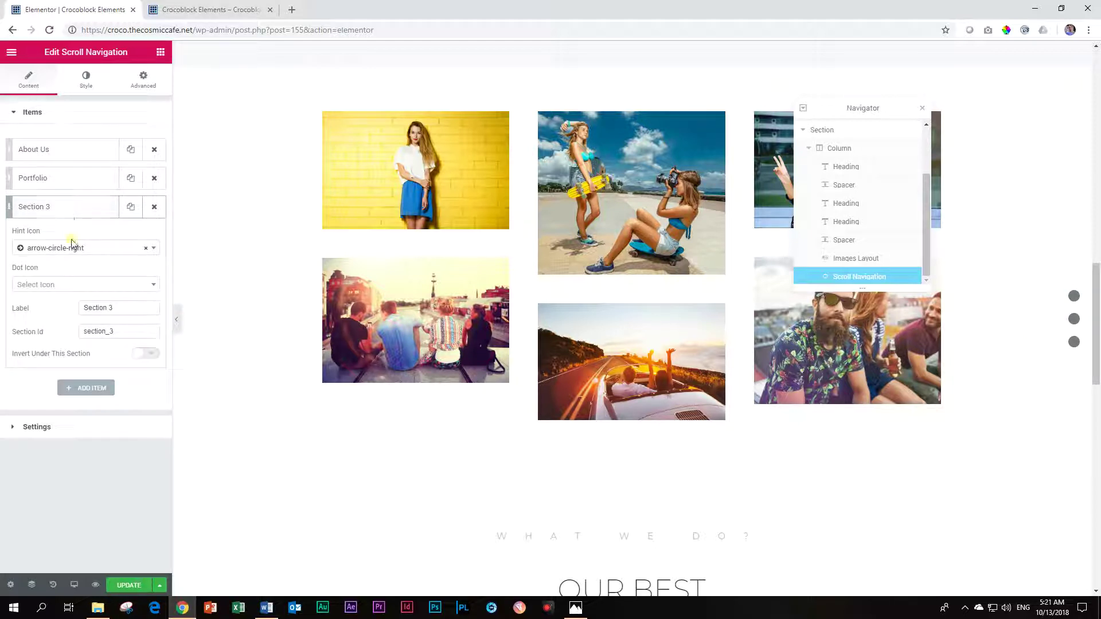
{"action": "double_click", "coordinate": [114, 333]}
{"action": "type", "text": "3333"}
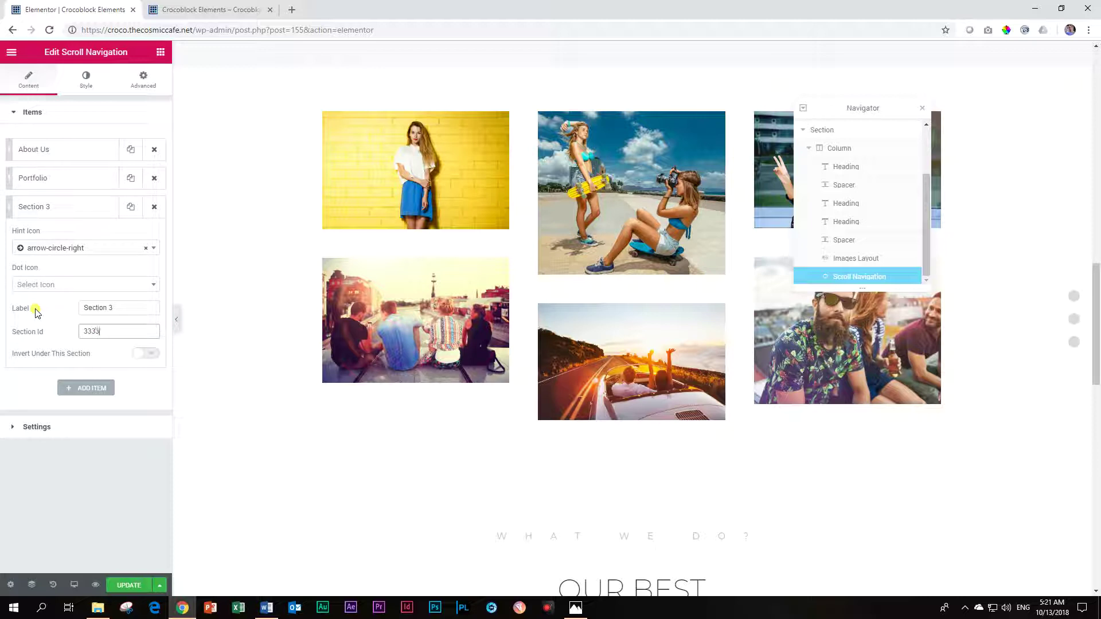
{"action": "left_click_drag", "start_coordinate": [121, 304], "coordinate": [1, 308]}
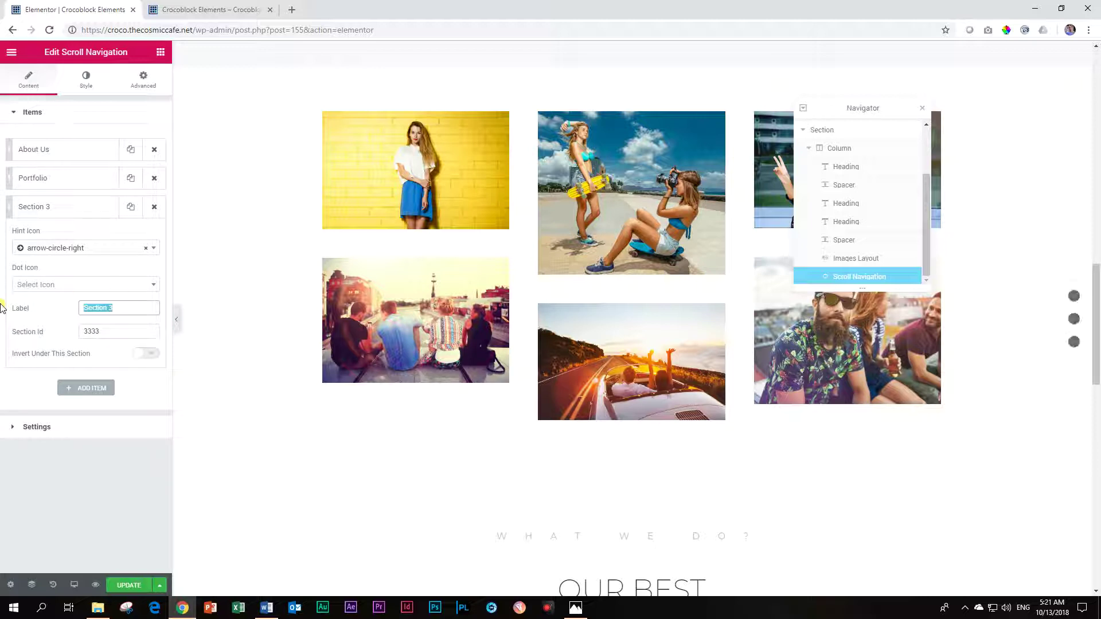
{"action": "type", "text": "Contact"}
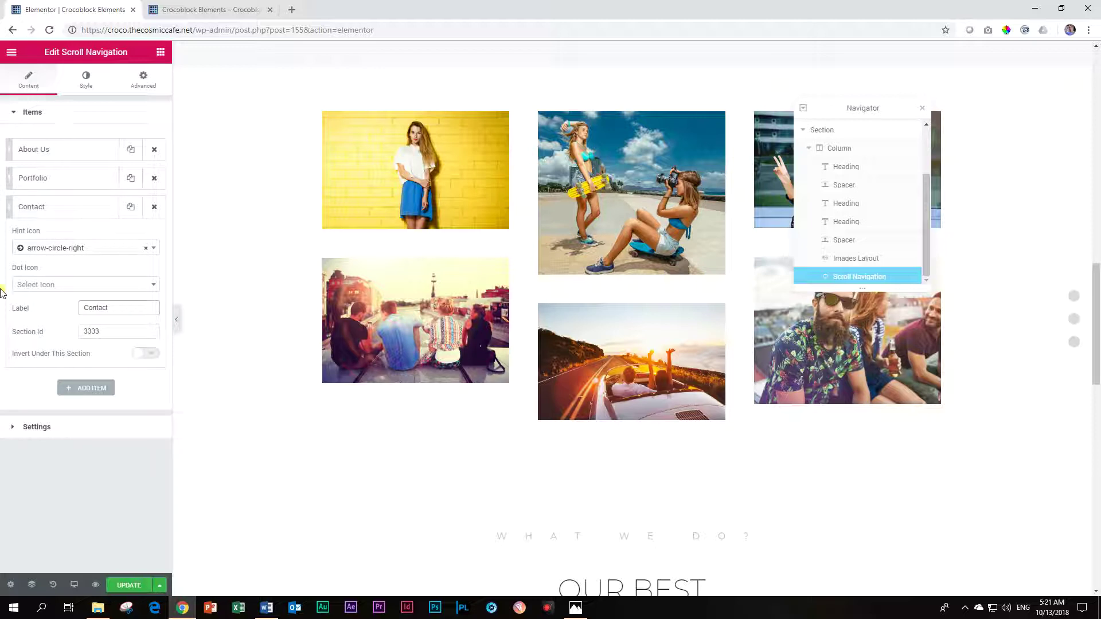
{"action": "left_click", "coordinate": [33, 206]}
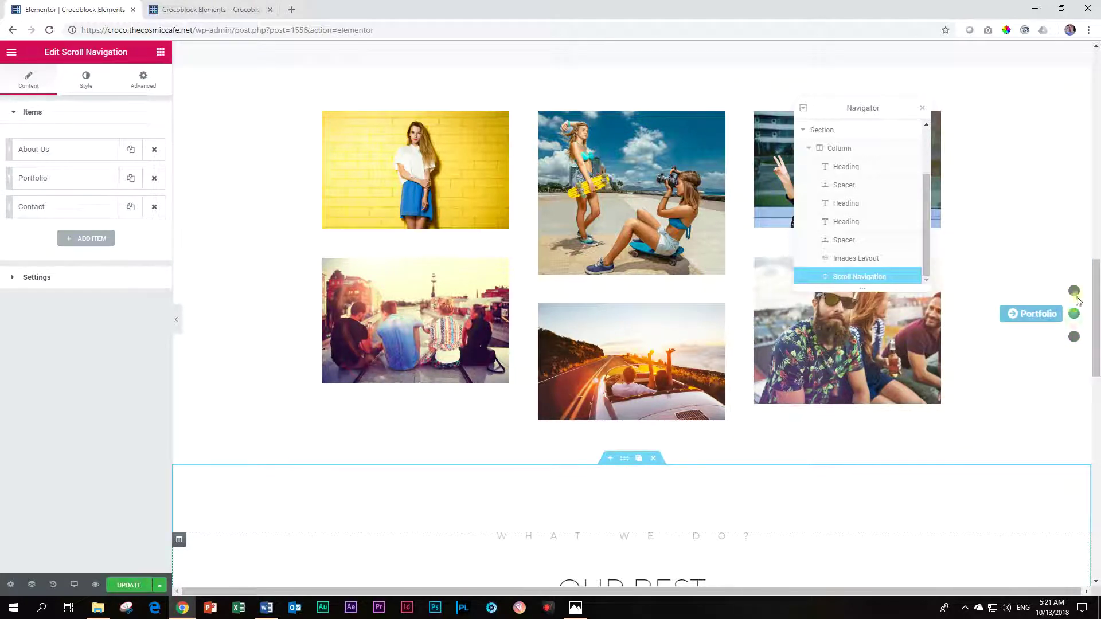
Test the About Us, Portfolio and Contact dots, then close the Navigator and save the page.
{"action": "left_click", "coordinate": [1074, 291]}
{"action": "left_click", "coordinate": [1074, 314]}
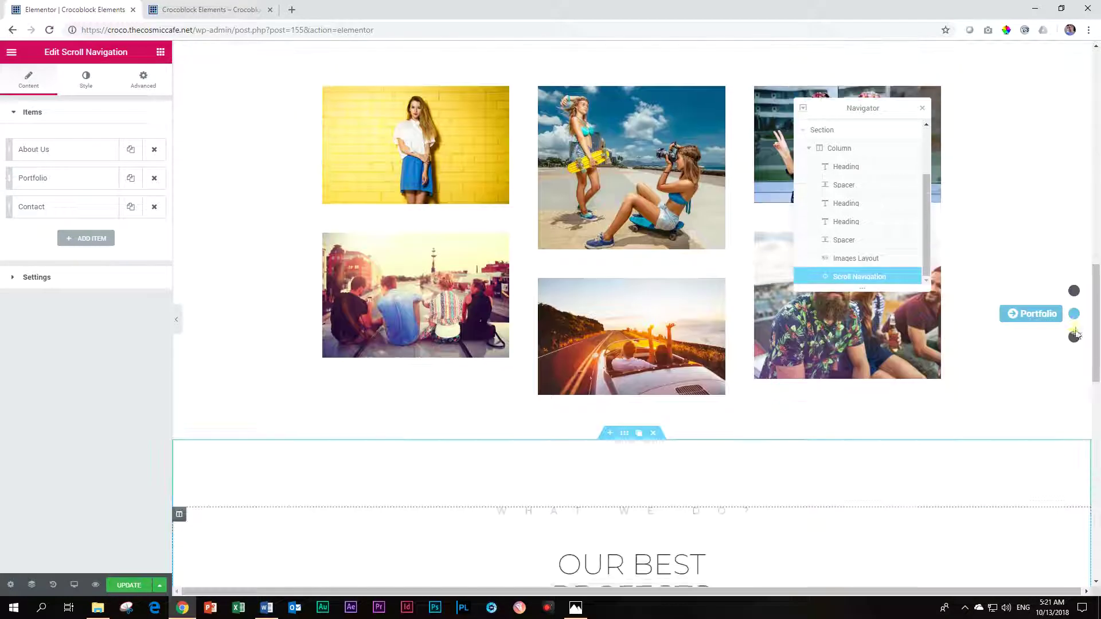
{"action": "left_click", "coordinate": [1074, 337]}
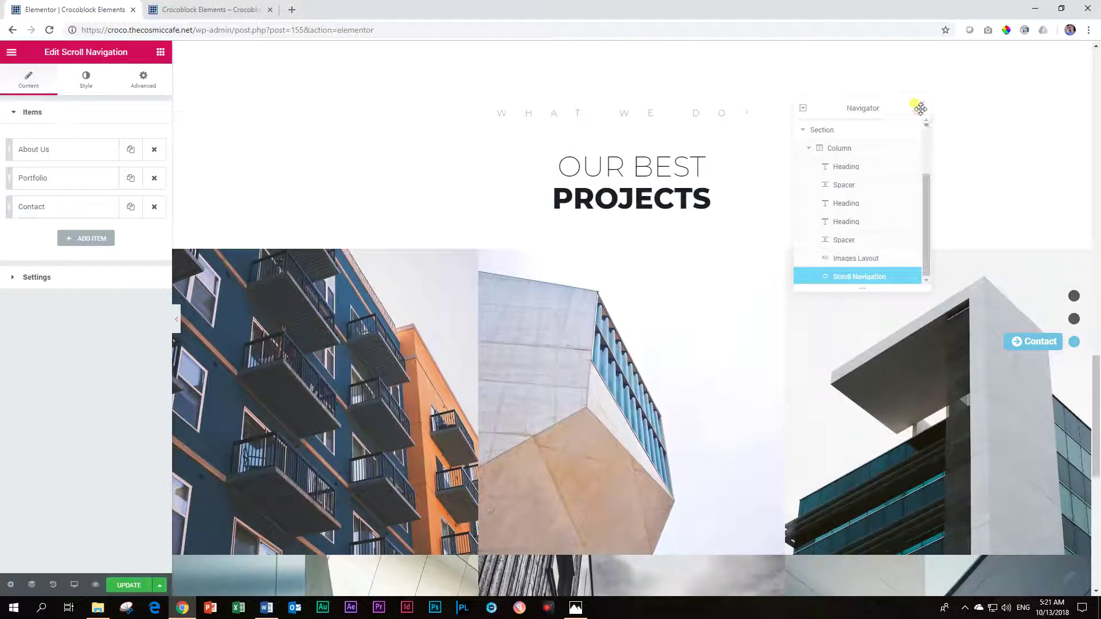
{"action": "left_click", "coordinate": [920, 109]}
{"action": "left_click", "coordinate": [127, 585]}
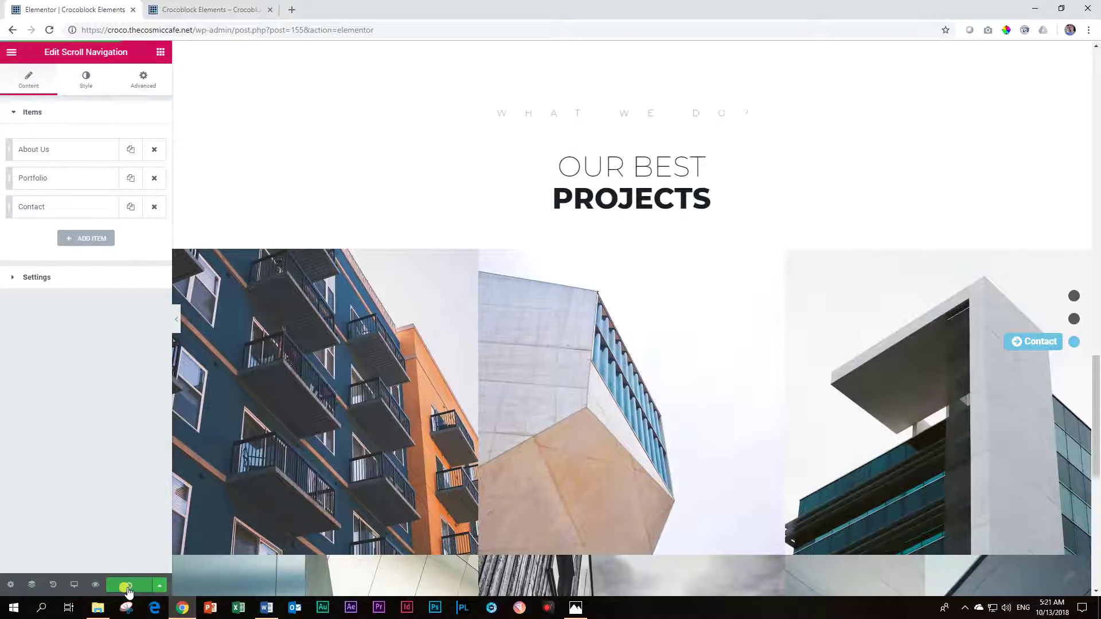
{"action": "left_click", "coordinate": [204, 5]}
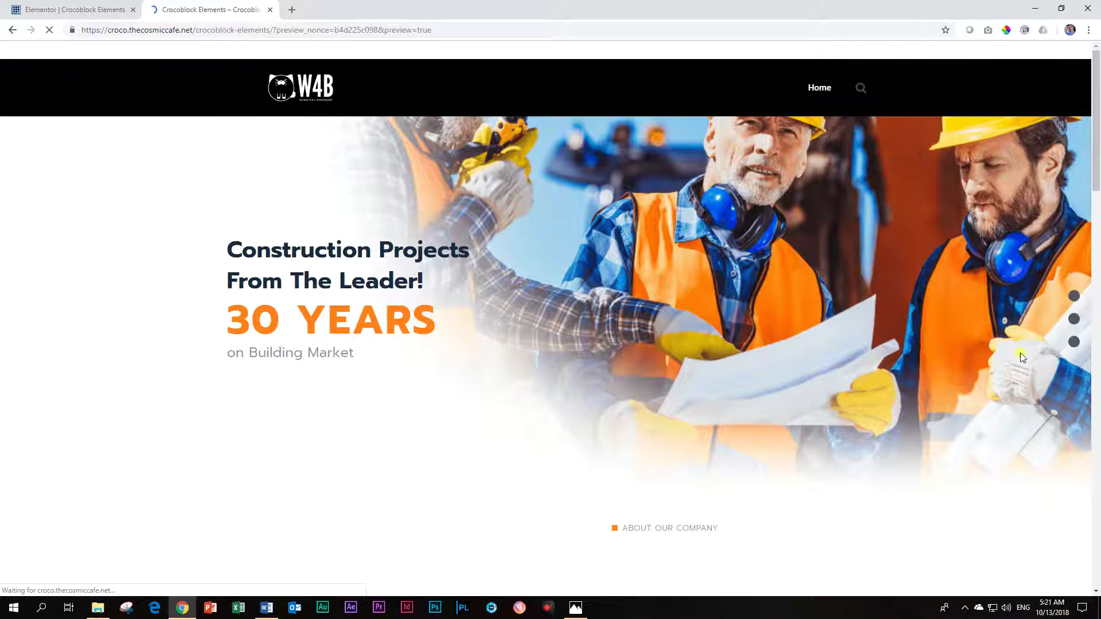
{"action": "left_click", "coordinate": [1074, 342]}
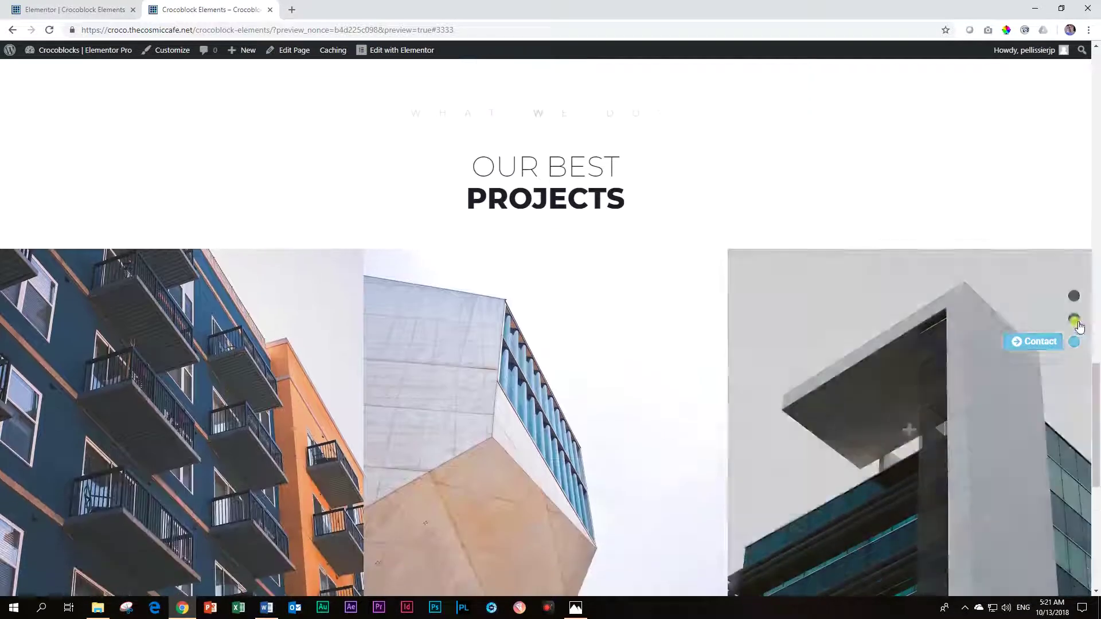
{"action": "left_click", "coordinate": [1074, 295]}
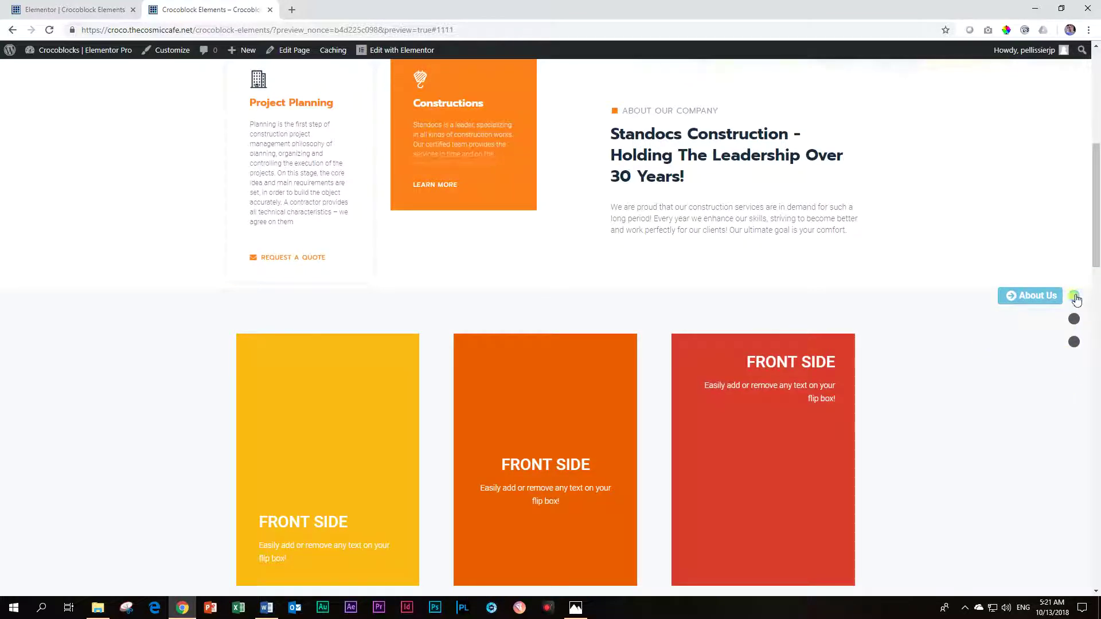
{"action": "left_click", "coordinate": [1074, 319]}
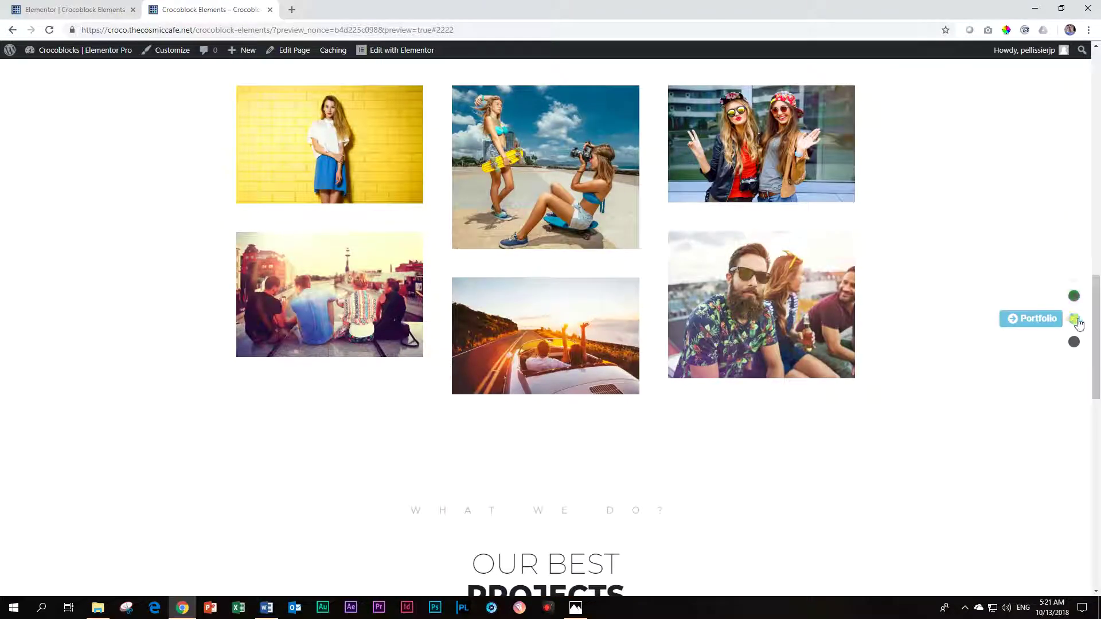
{"action": "left_click", "coordinate": [1074, 297]}
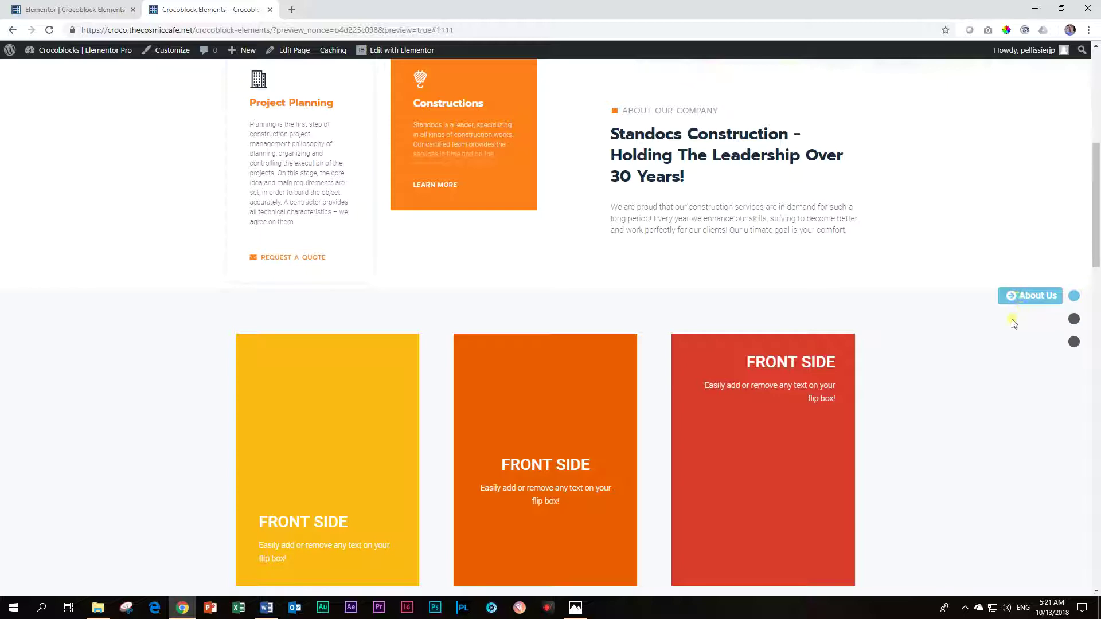
{"action": "left_click", "coordinate": [67, 9]}
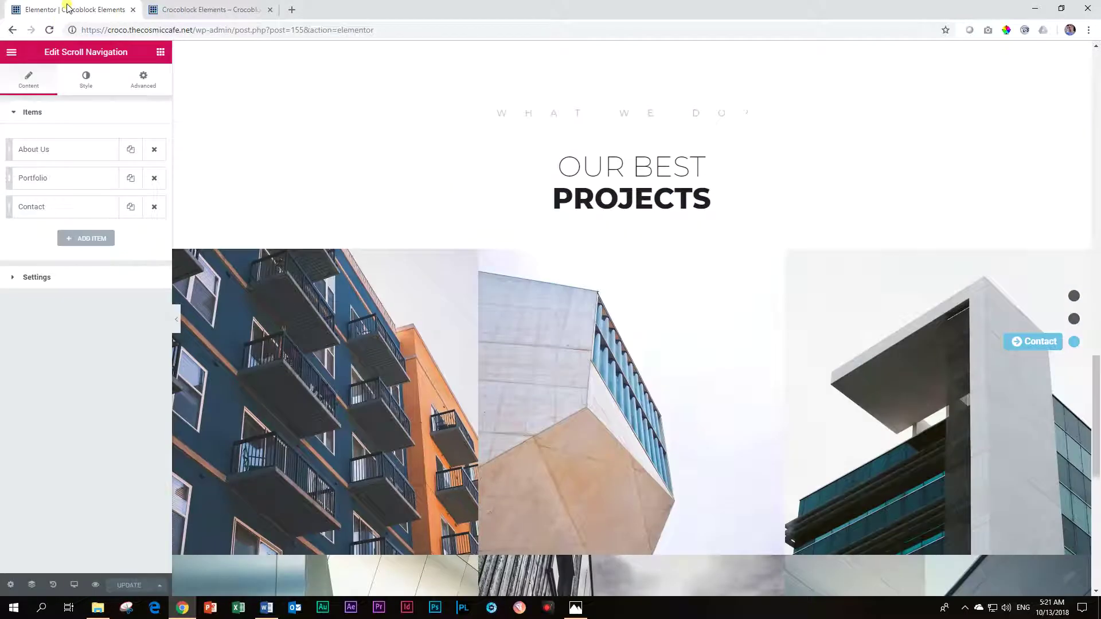
Give the active dot a Classic dark red #a90003 background and view it on About Us.
{"action": "left_click", "coordinate": [81, 91]}
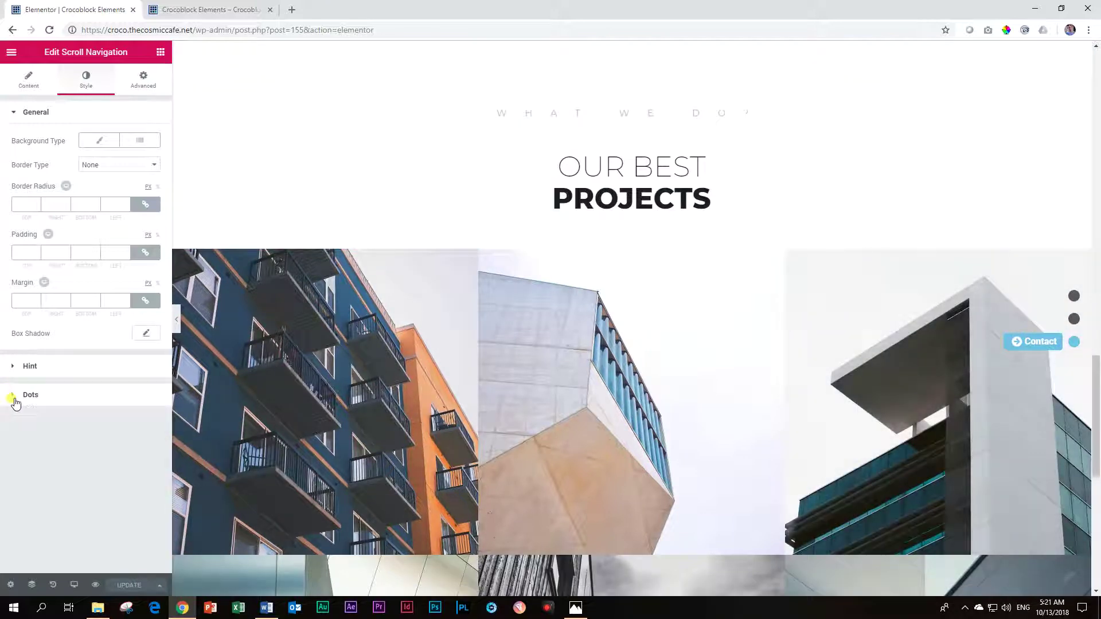
{"action": "left_click", "coordinate": [16, 400]}
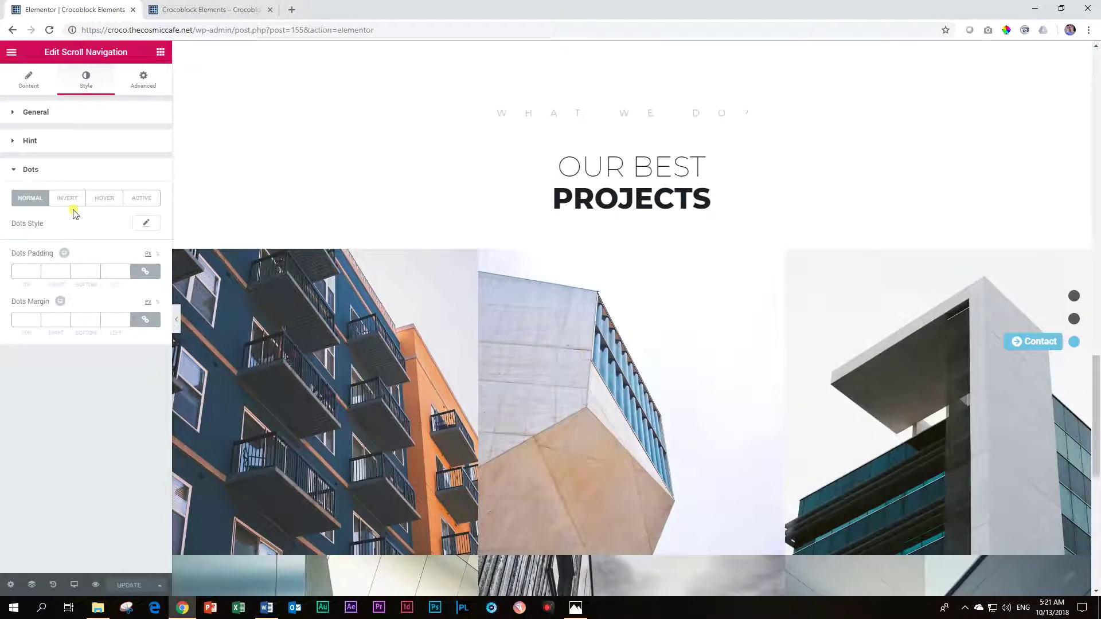
{"action": "left_click", "coordinate": [144, 199]}
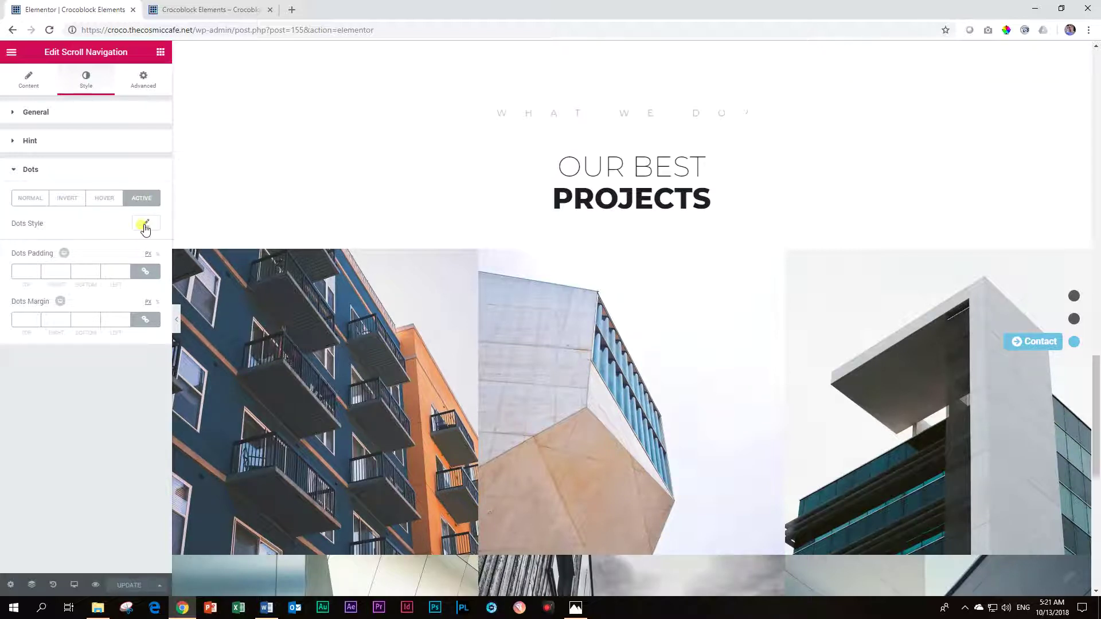
{"action": "left_click", "coordinate": [145, 225]}
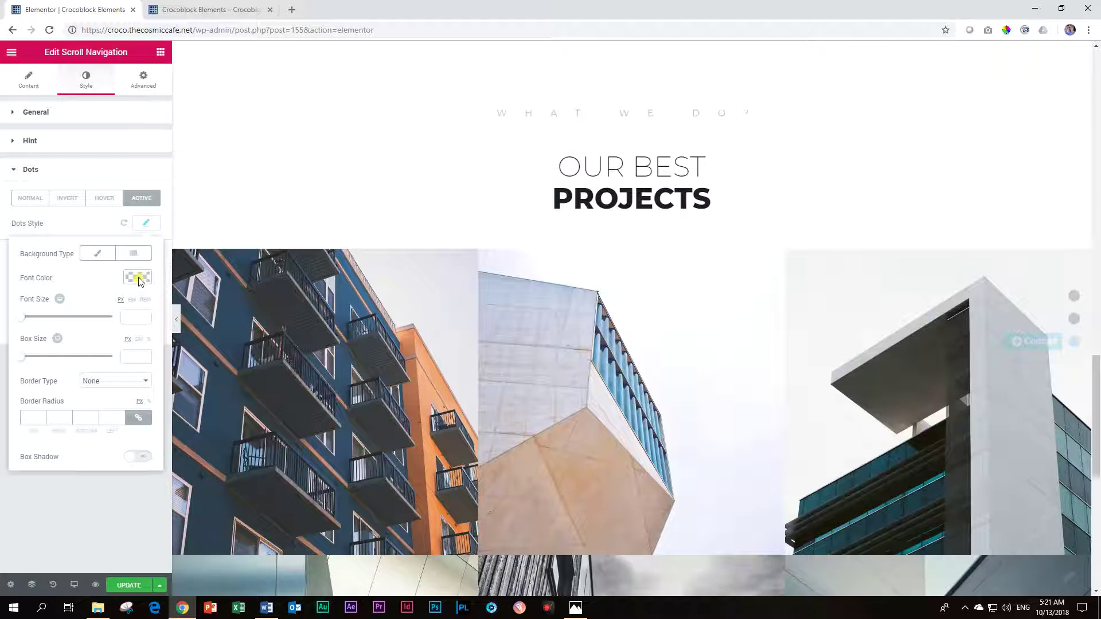
{"action": "left_click", "coordinate": [97, 253]}
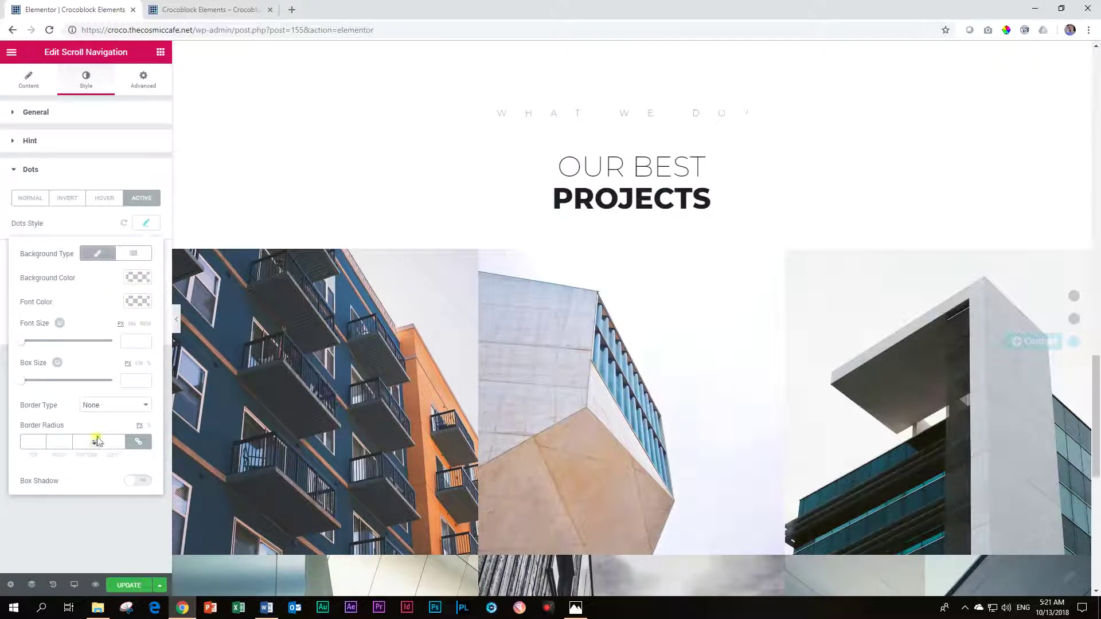
{"action": "left_click", "coordinate": [133, 280]}
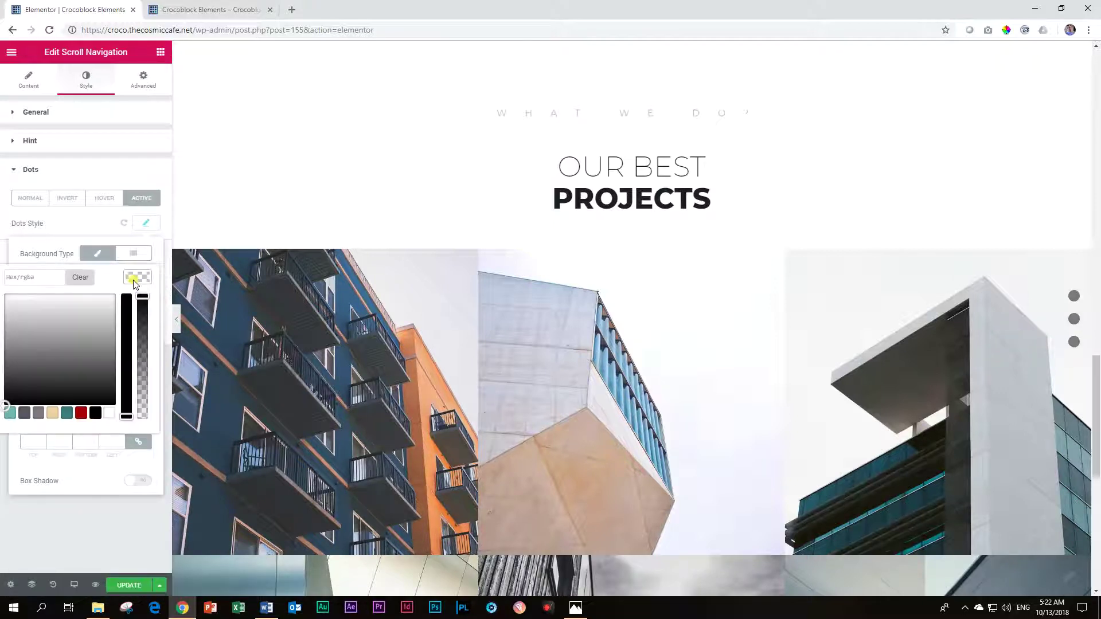
{"action": "left_click", "coordinate": [80, 413]}
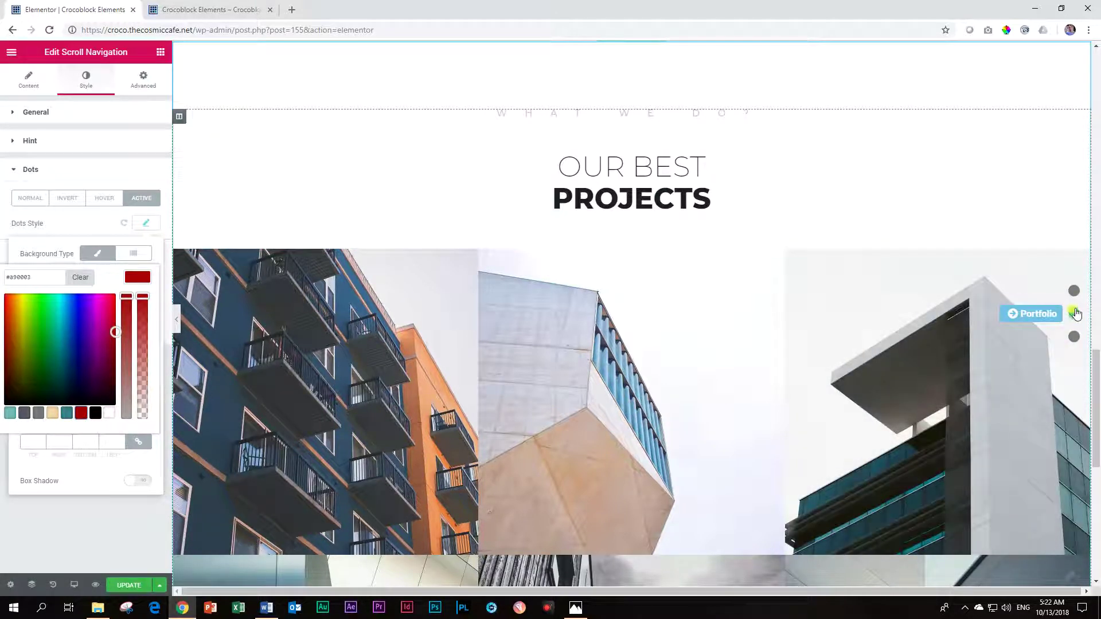
{"action": "left_click", "coordinate": [1074, 290]}
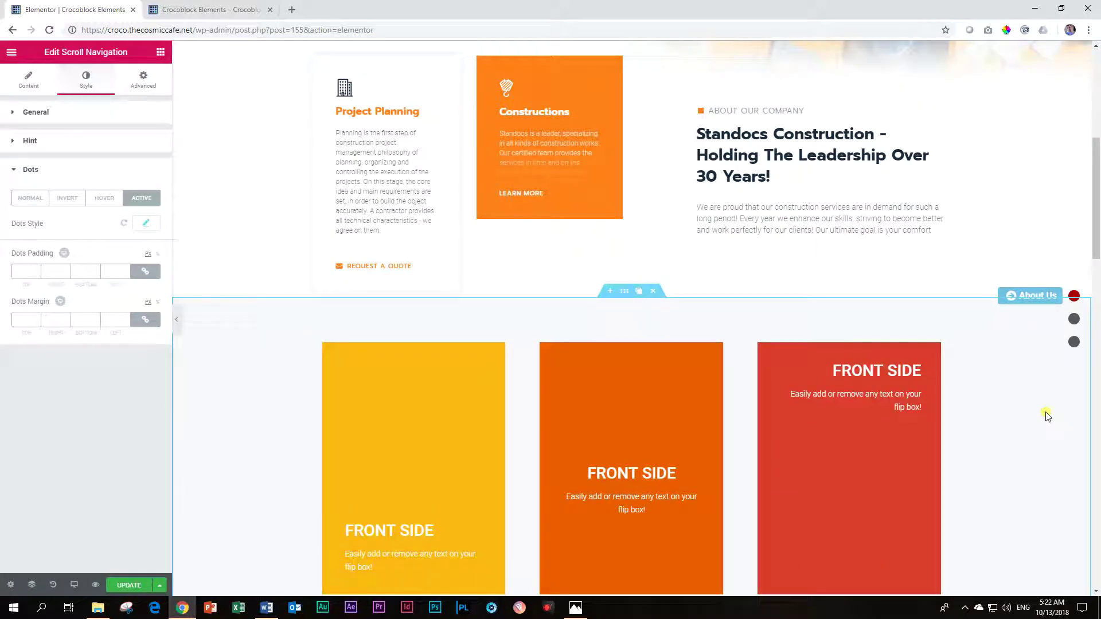
{"action": "left_click", "coordinate": [103, 200]}
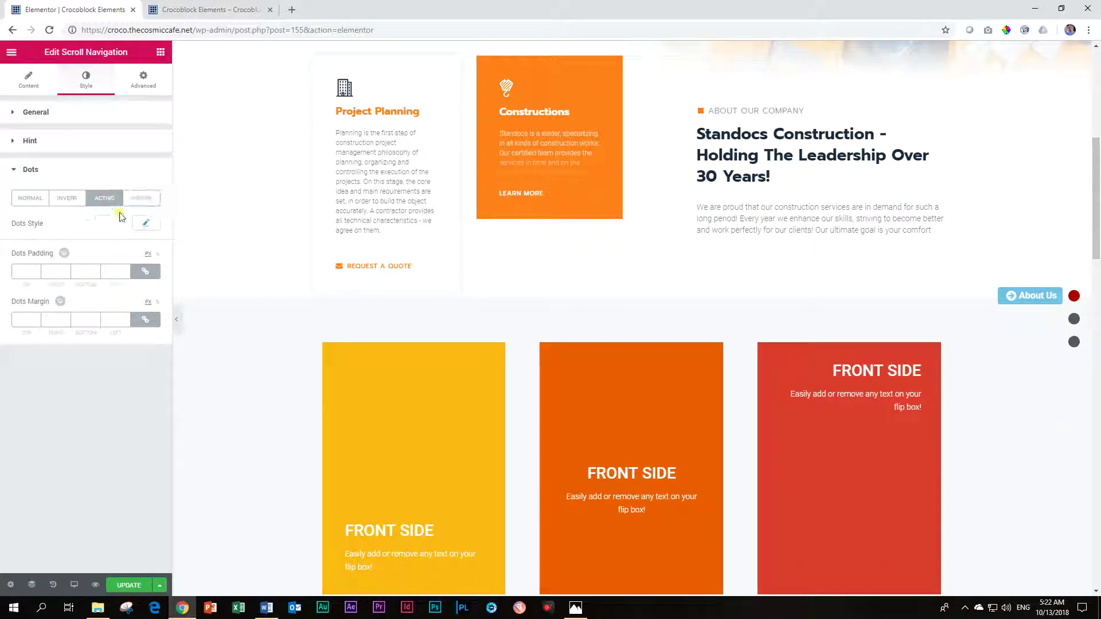
{"action": "left_click", "coordinate": [146, 223]}
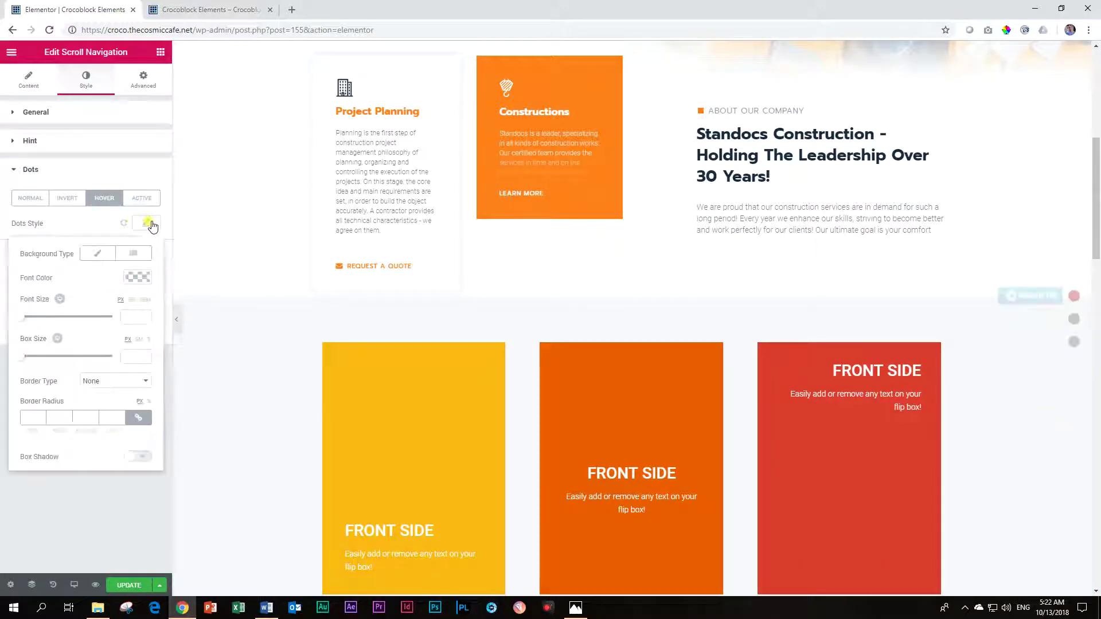
{"action": "left_click", "coordinate": [92, 251]}
{"action": "left_click", "coordinate": [142, 278]}
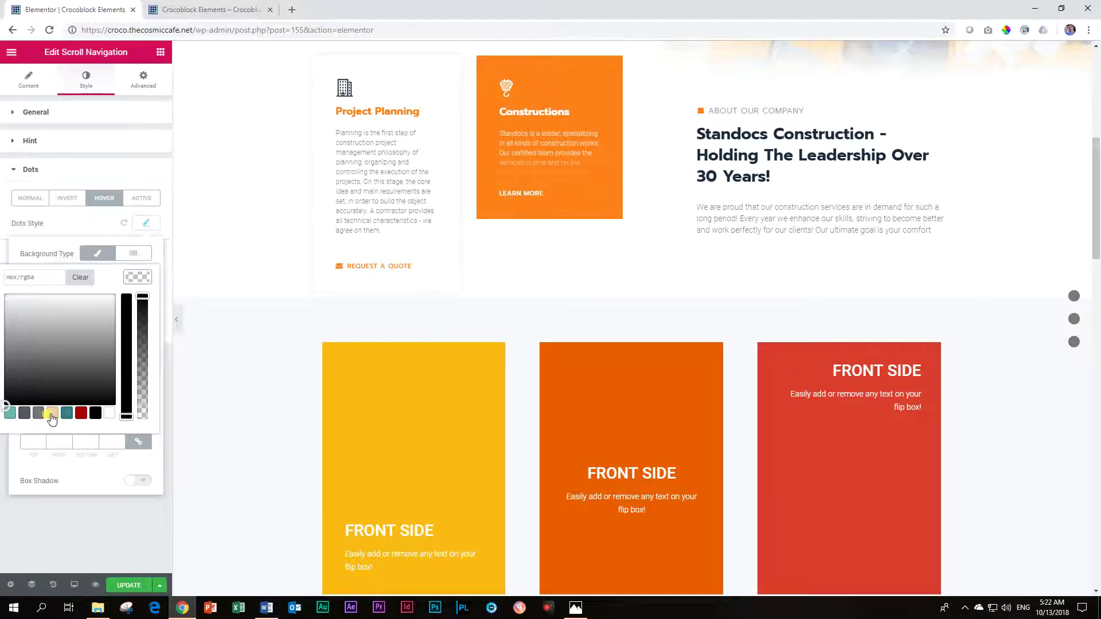
{"action": "left_click", "coordinate": [10, 414]}
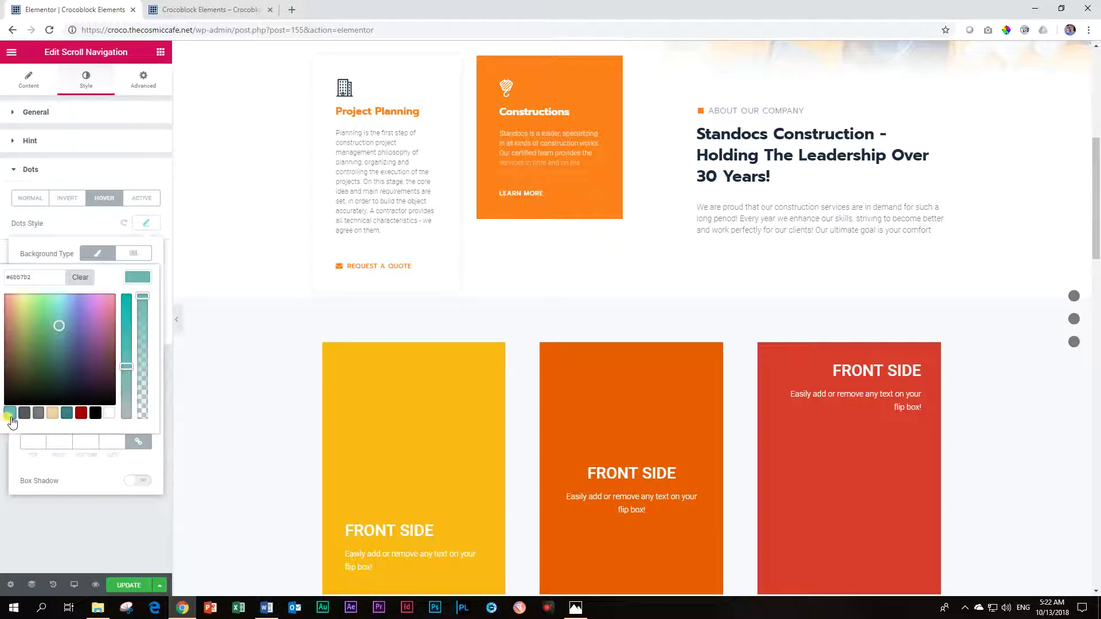
{"action": "left_click", "coordinate": [98, 254]}
{"action": "left_click", "coordinate": [140, 279]}
{"action": "double_click", "coordinate": [99, 258]}
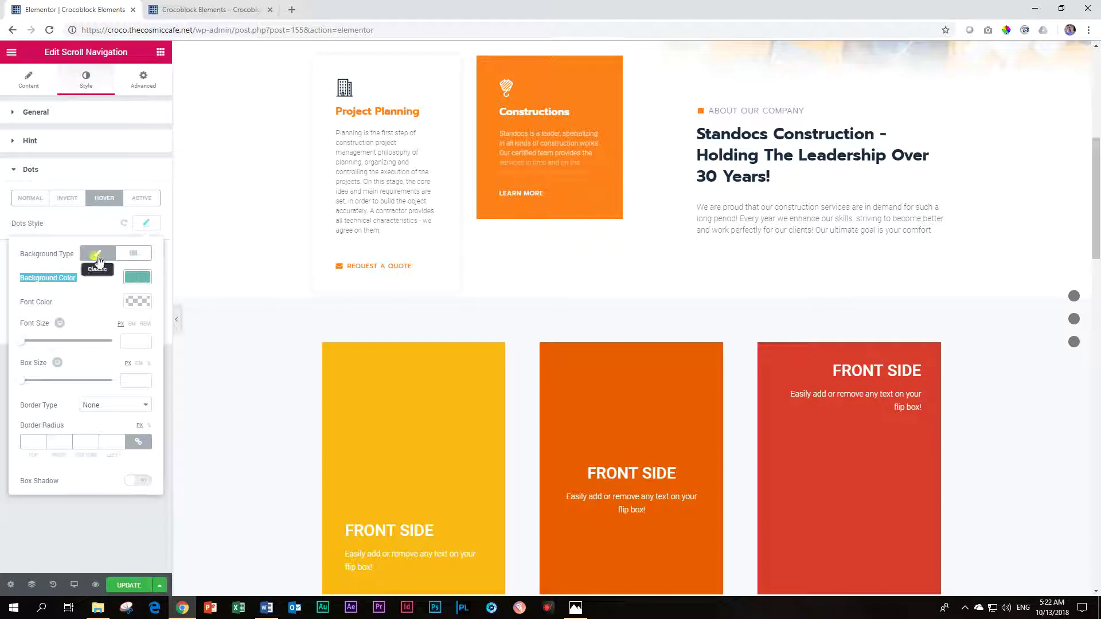
{"action": "left_click", "coordinate": [146, 223]}
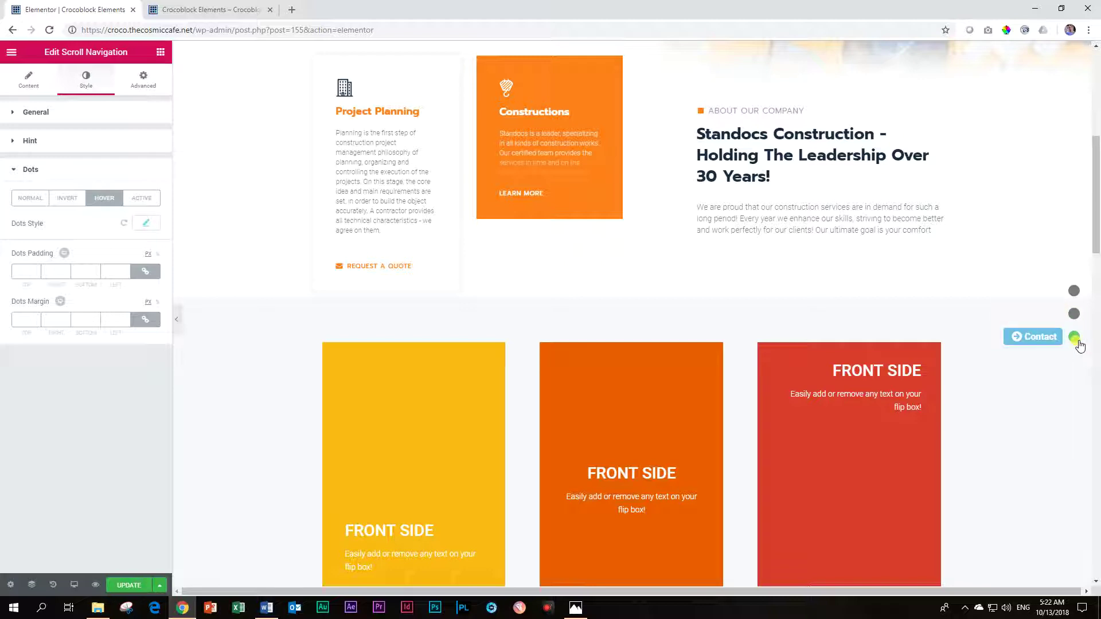
{"action": "left_click", "coordinate": [146, 223]}
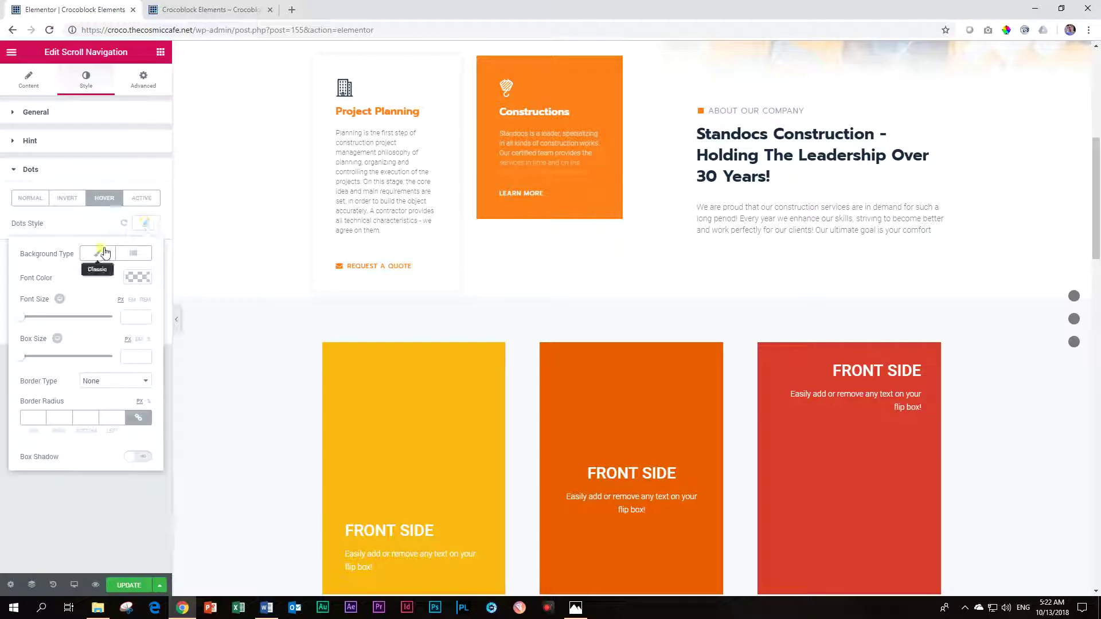
{"action": "left_click", "coordinate": [102, 258]}
{"action": "left_click", "coordinate": [138, 277]}
{"action": "left_click", "coordinate": [10, 413]}
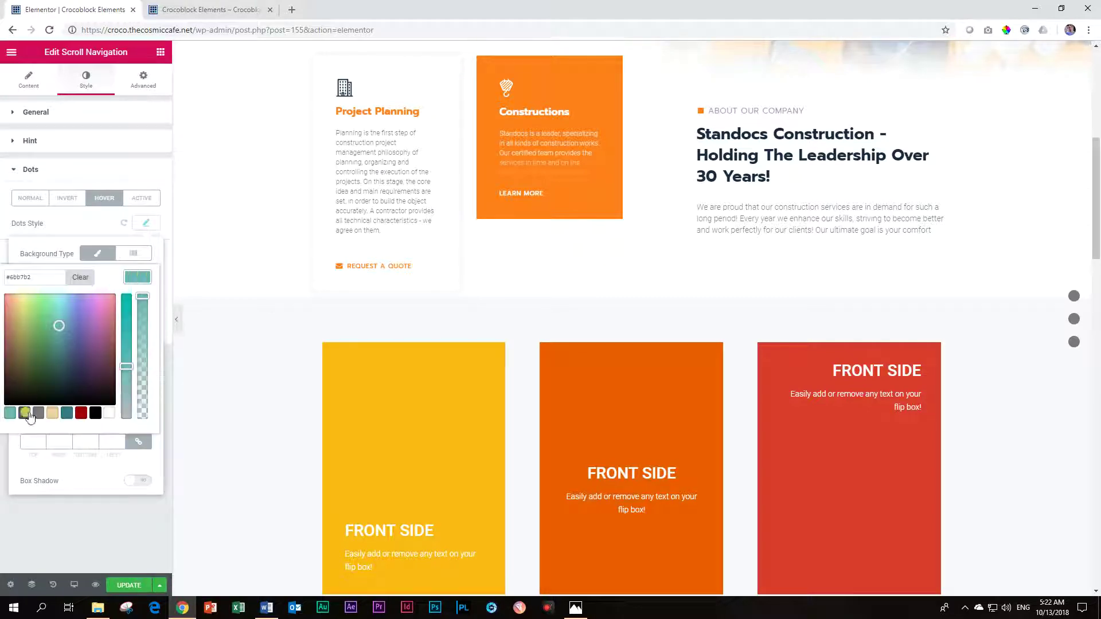
{"action": "left_click", "coordinate": [95, 414]}
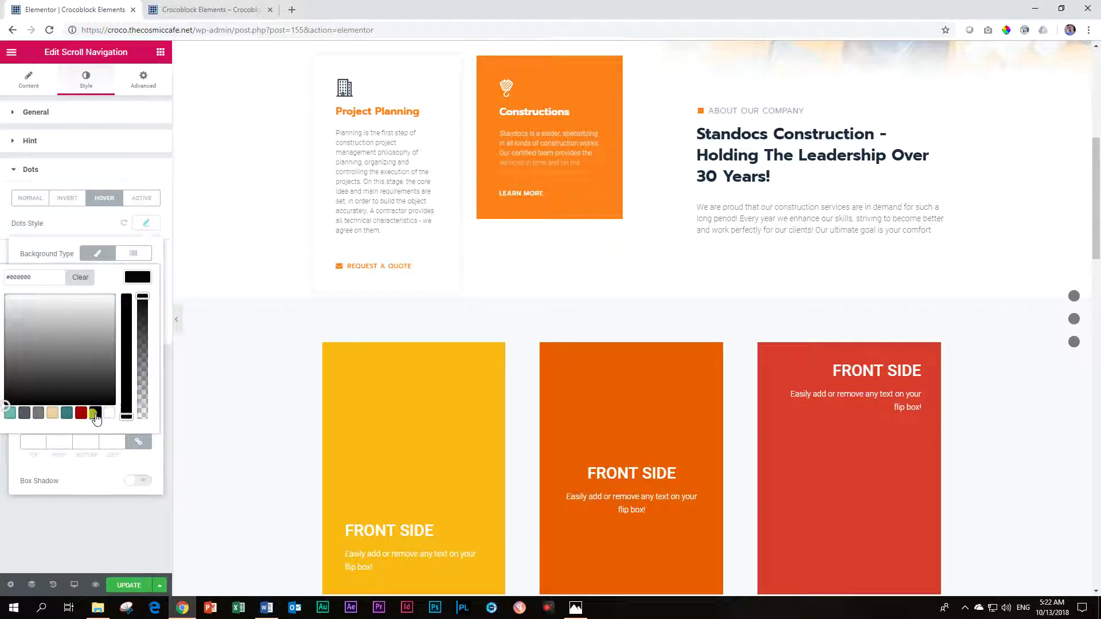
{"action": "left_click", "coordinate": [138, 277]}
{"action": "left_click", "coordinate": [98, 253]}
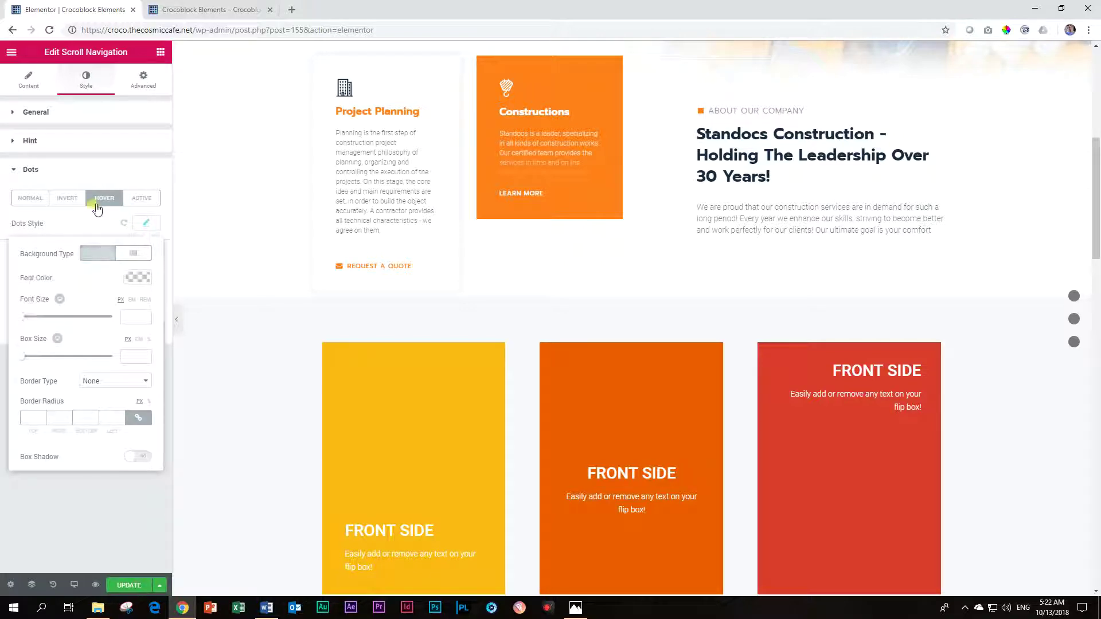
{"action": "left_click", "coordinate": [99, 200]}
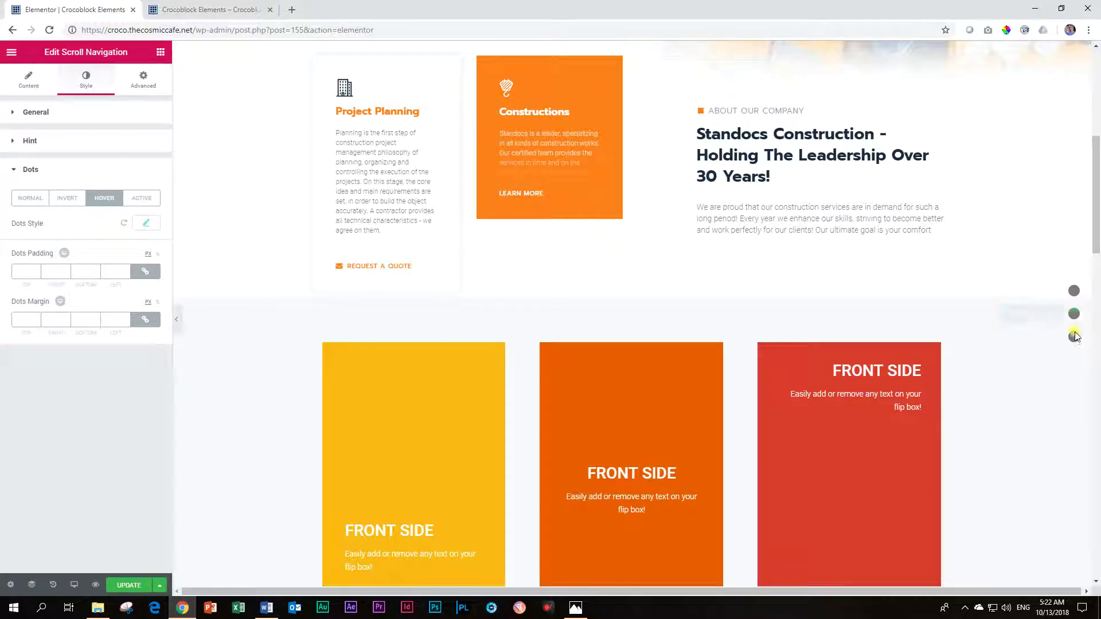
{"action": "left_click", "coordinate": [33, 199]}
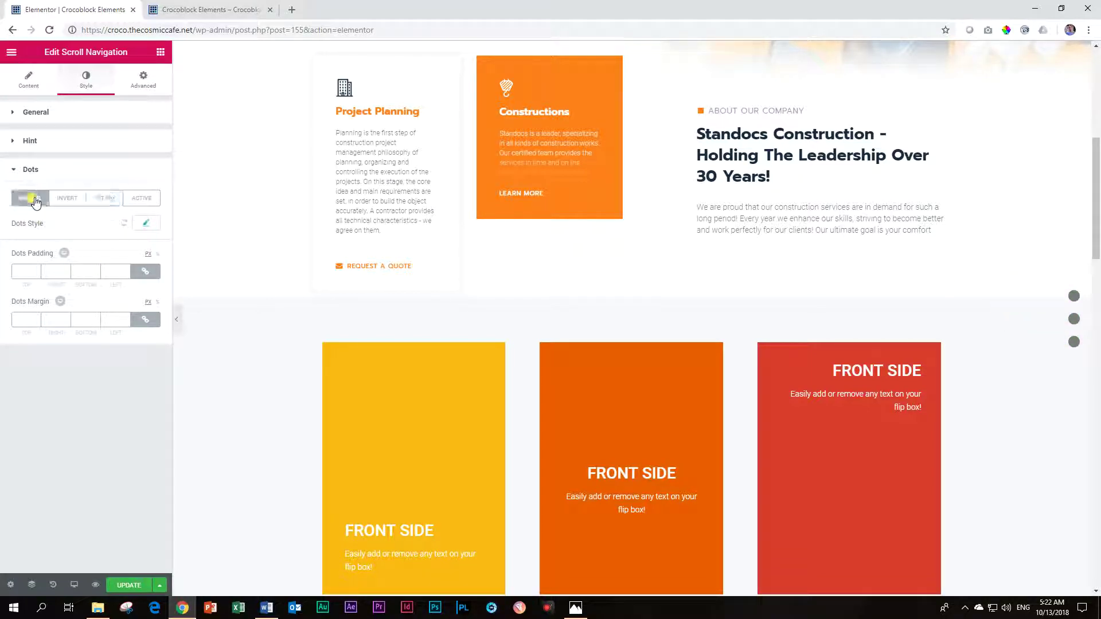
Give the normal-state dots a Classic pale beige #f0d1a3 background.
{"action": "left_click", "coordinate": [148, 224]}
{"action": "left_click", "coordinate": [98, 253]}
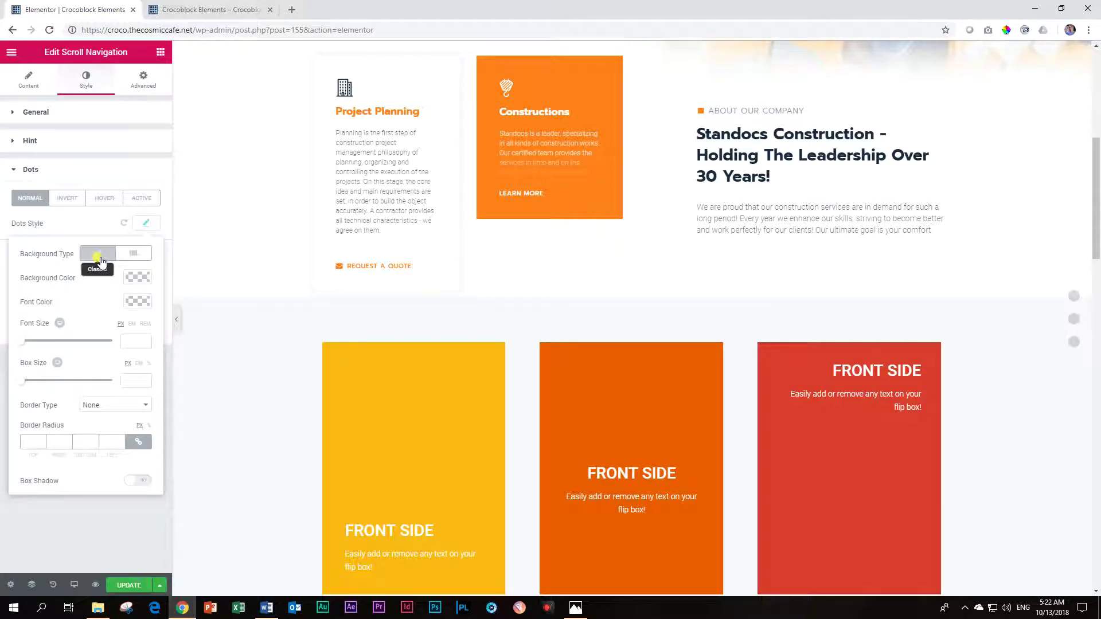
{"action": "left_click", "coordinate": [142, 279]}
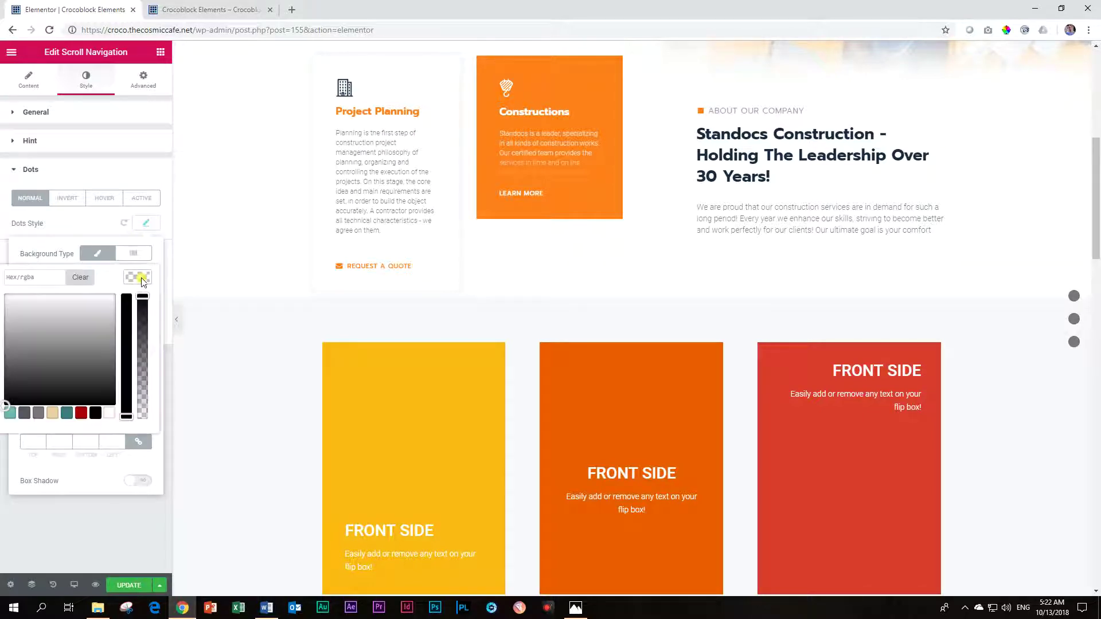
{"action": "left_click", "coordinate": [53, 413]}
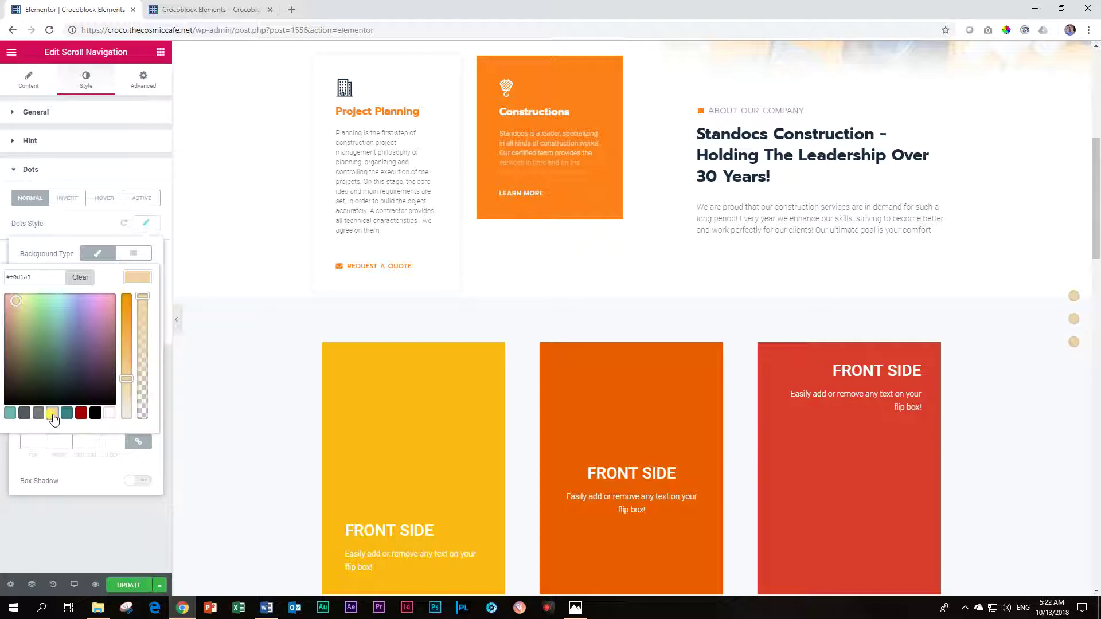
{"action": "left_click", "coordinate": [30, 203]}
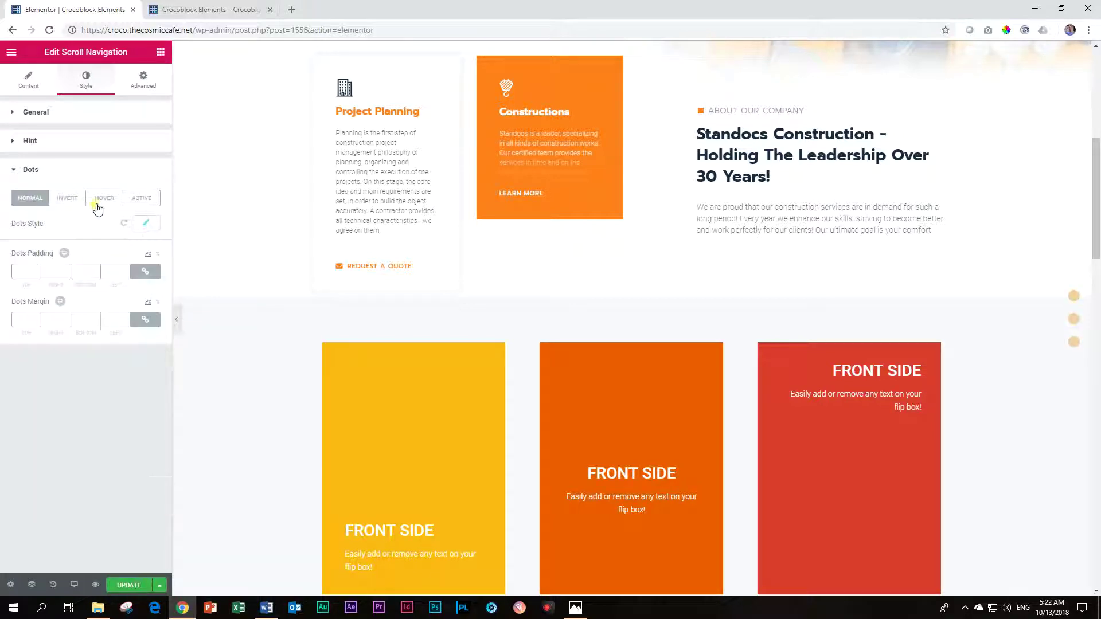
Leave the hover-state dots without a background by toggling Classic on and off.
{"action": "left_click", "coordinate": [101, 204]}
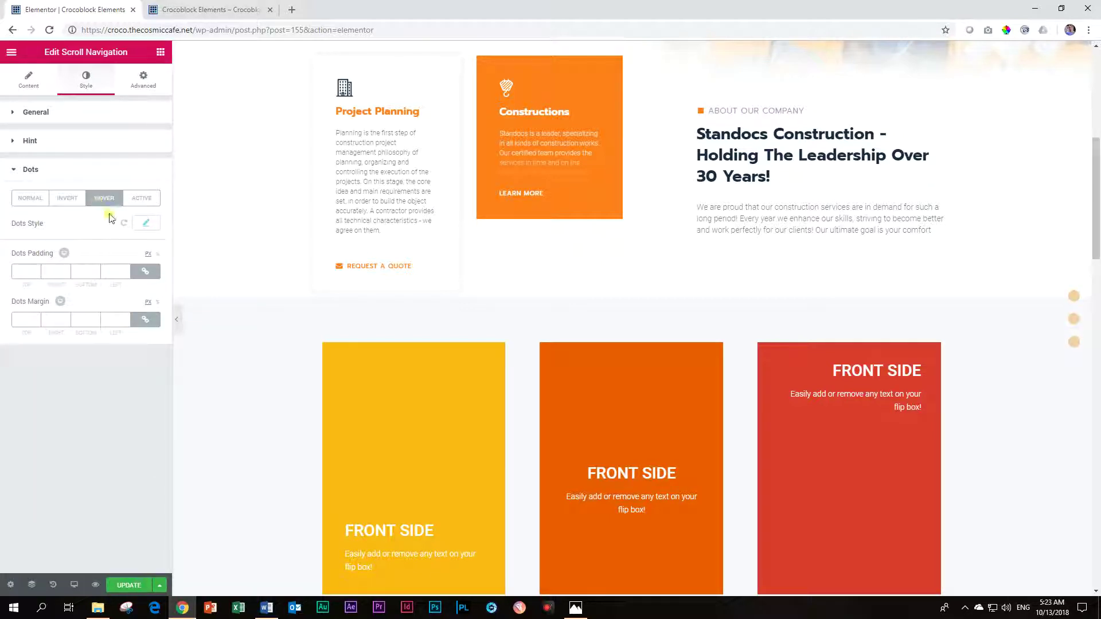
{"action": "left_click", "coordinate": [146, 226]}
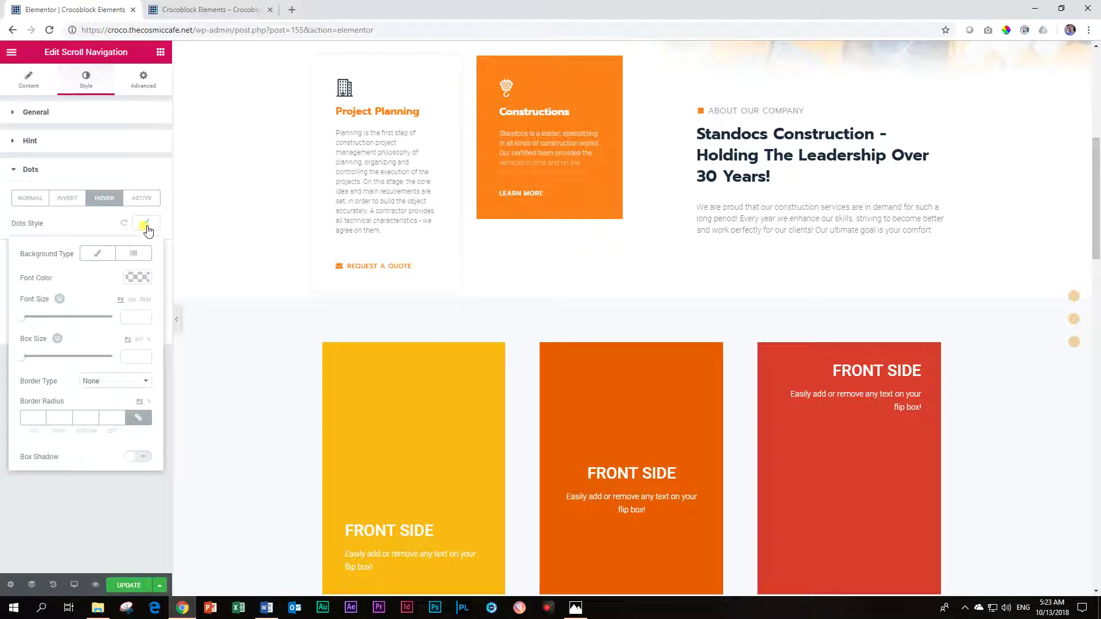
{"action": "left_click", "coordinate": [95, 258]}
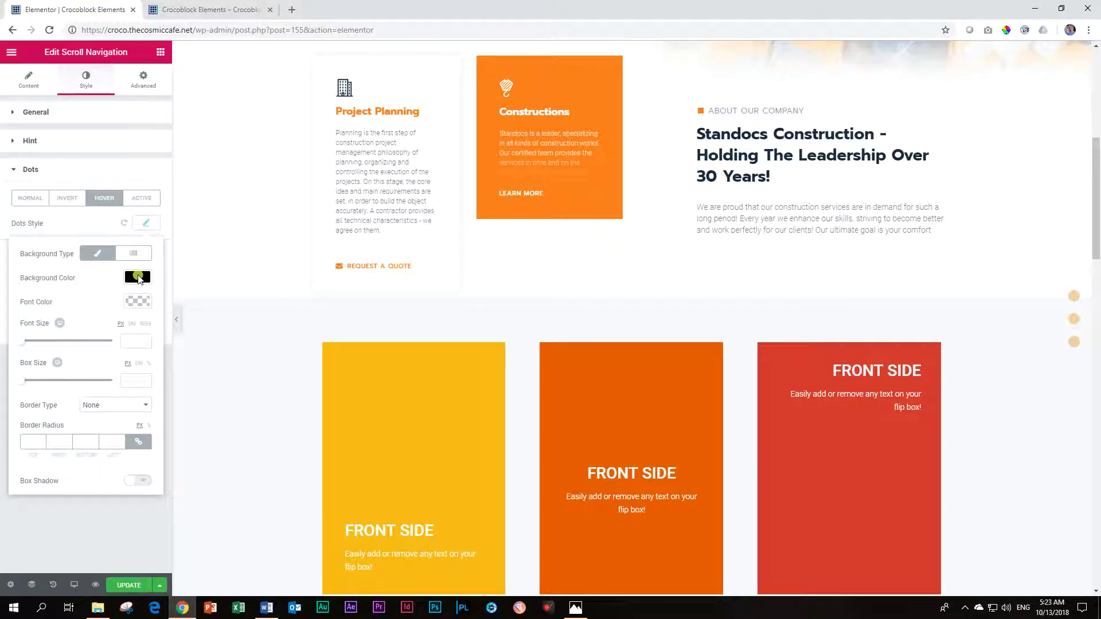
{"action": "left_click", "coordinate": [94, 253]}
{"action": "left_click", "coordinate": [93, 201]}
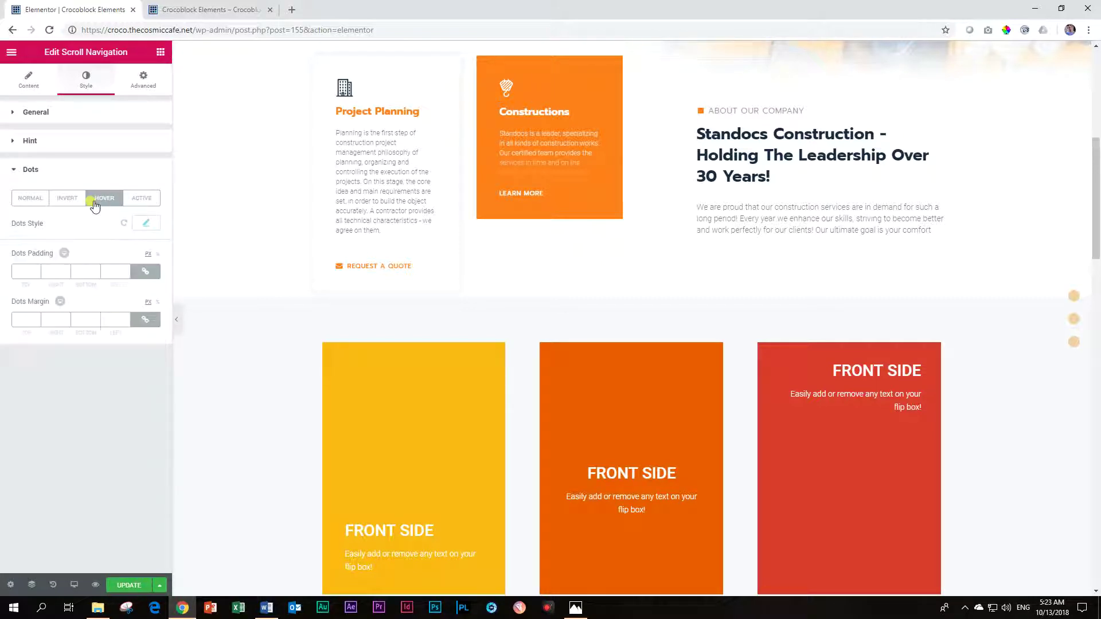
Save, then test the Portfolio, Contact and About Us dots in the live preview.
{"action": "left_click", "coordinate": [126, 591]}
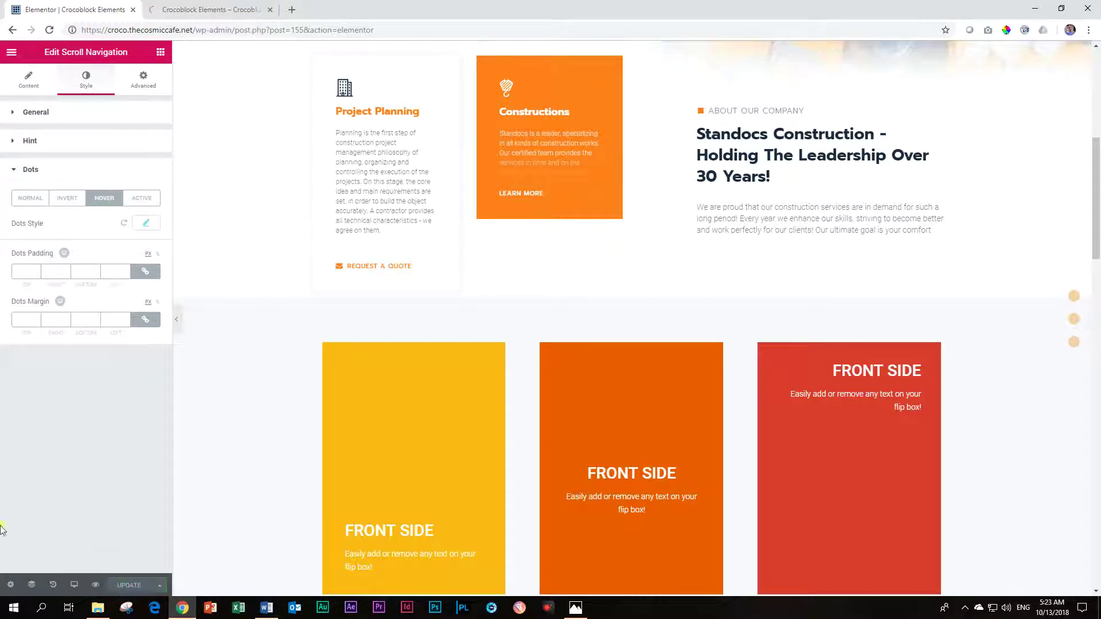
{"action": "left_click", "coordinate": [206, 10]}
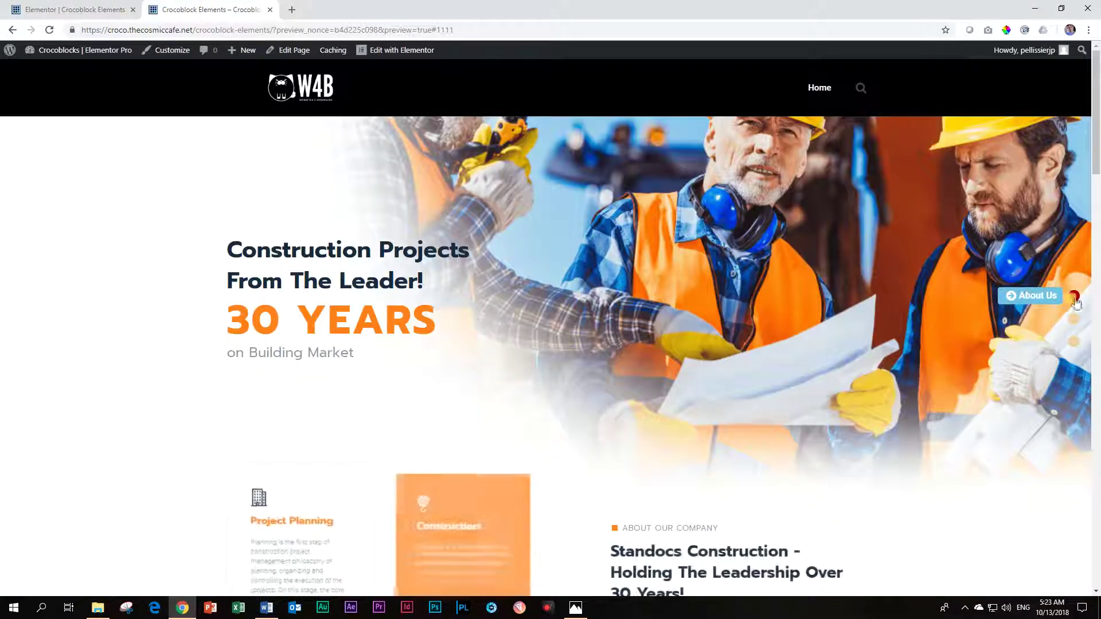
{"action": "left_click", "coordinate": [1074, 320]}
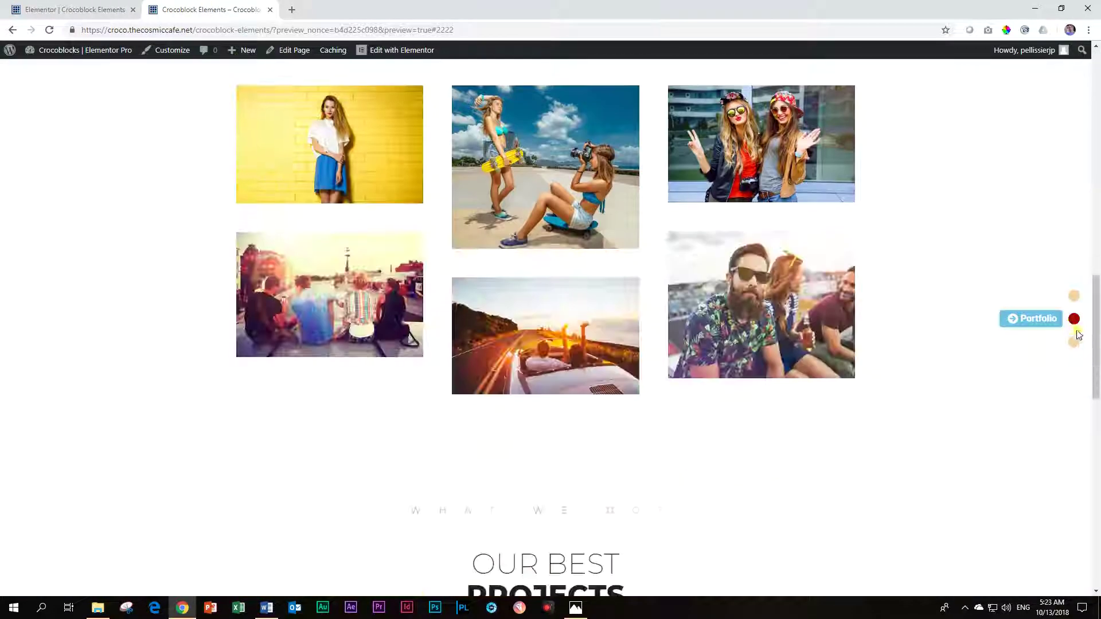
{"action": "left_click", "coordinate": [1077, 344]}
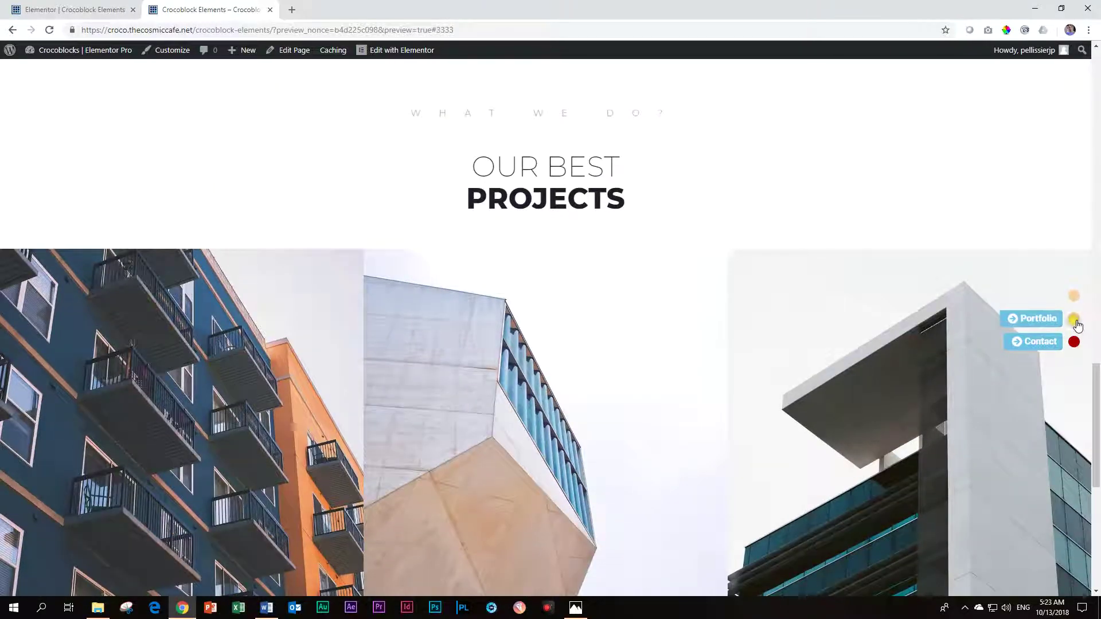
{"action": "left_click", "coordinate": [1074, 297]}
{"action": "left_click", "coordinate": [1074, 342]}
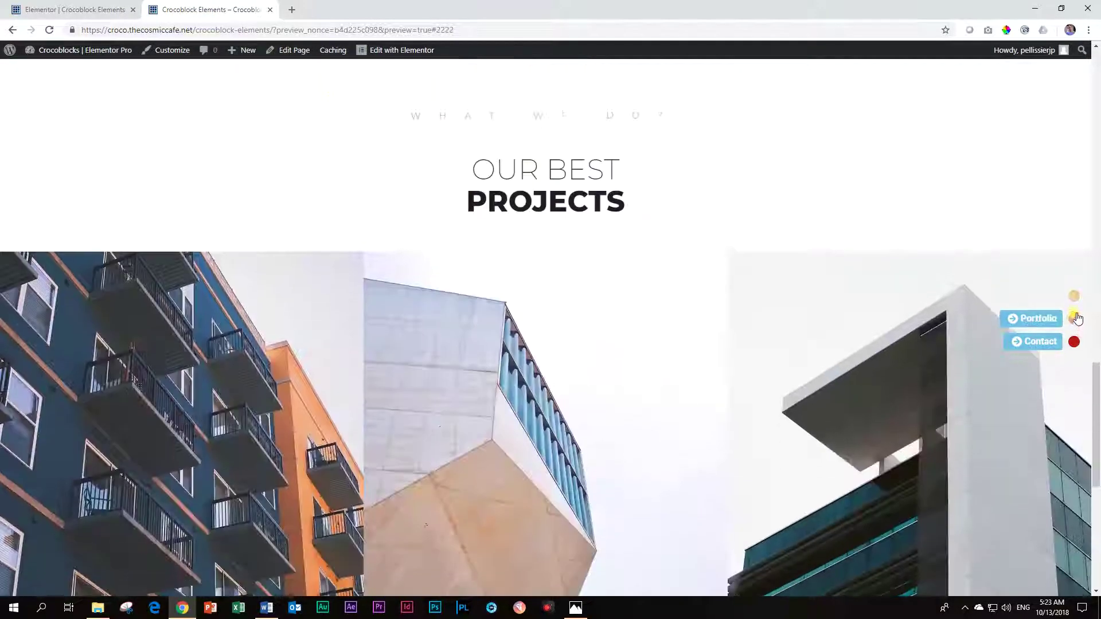
{"action": "left_click", "coordinate": [1074, 296]}
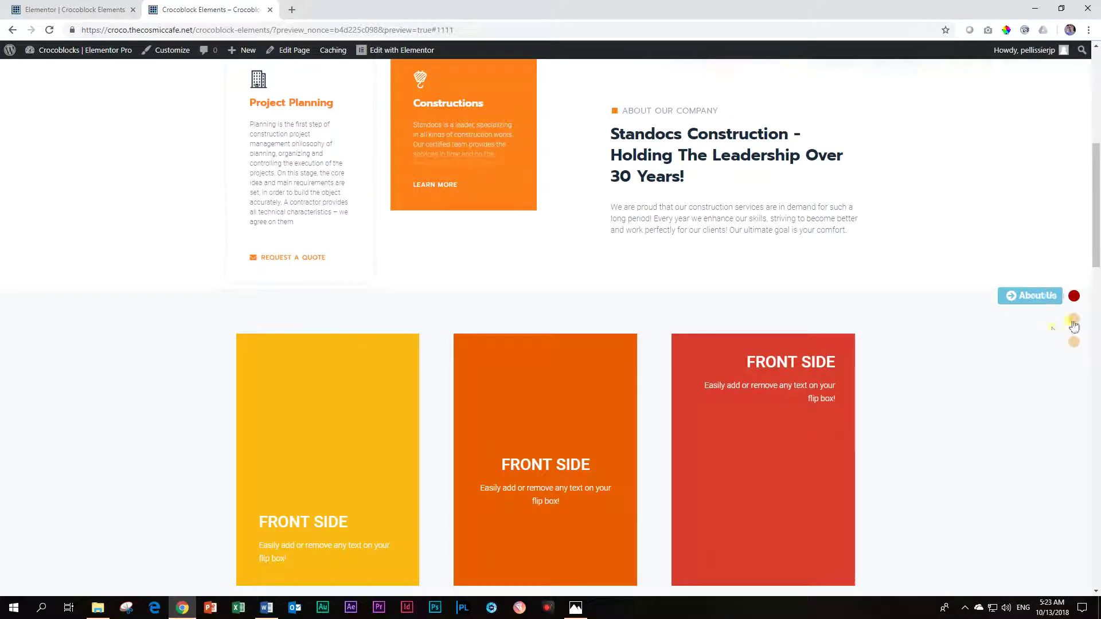
{"action": "left_click", "coordinate": [1074, 342]}
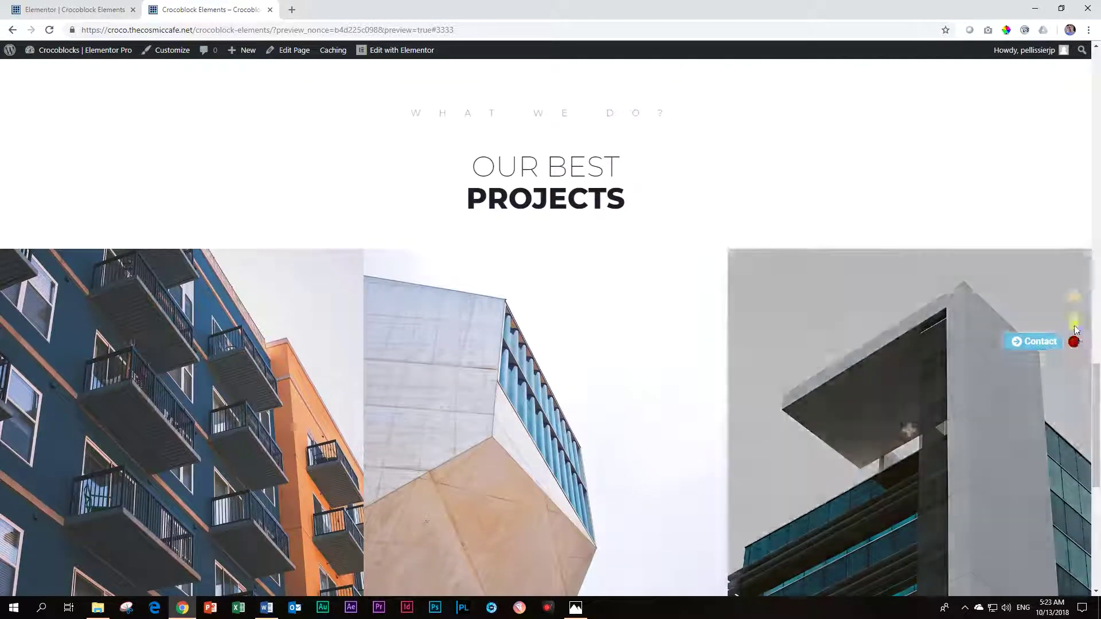
{"action": "left_click", "coordinate": [1074, 296]}
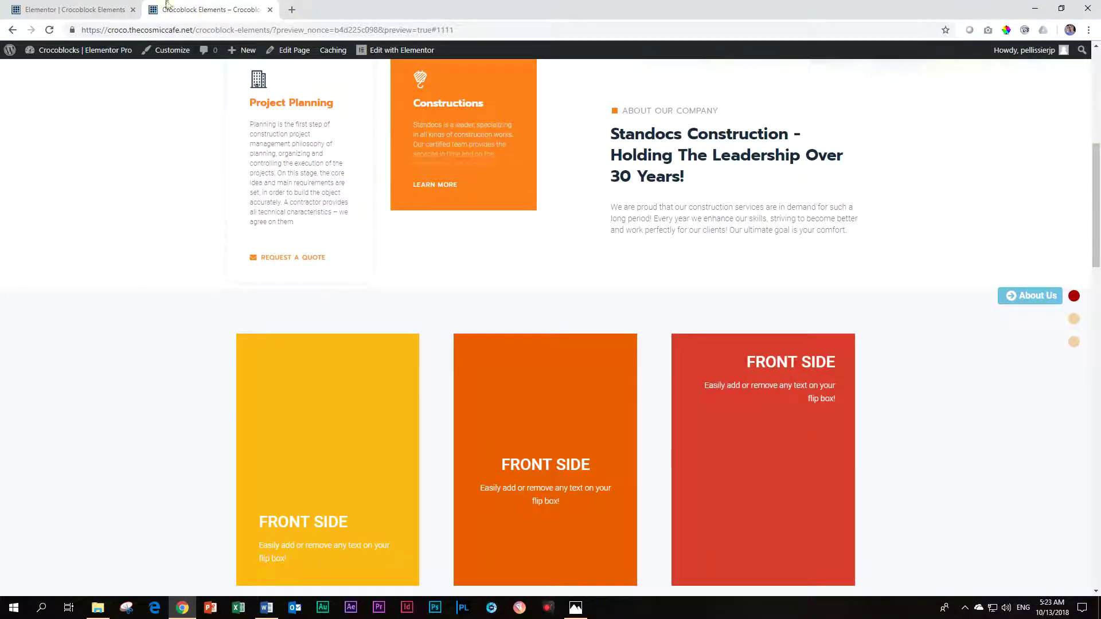
{"action": "left_click", "coordinate": [75, 9]}
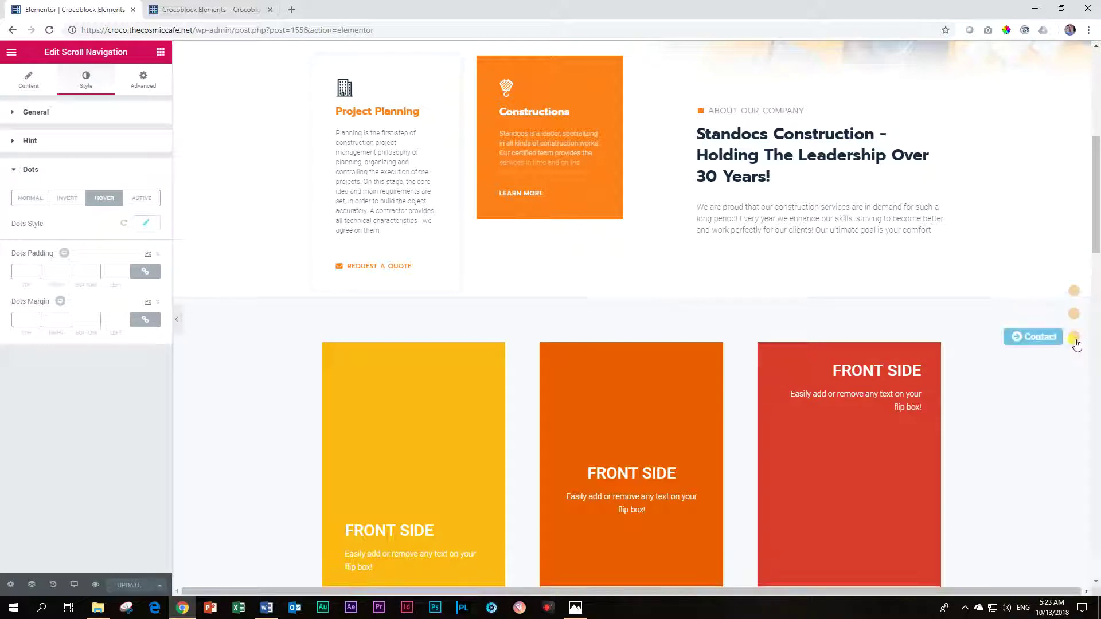
Check the beige dots in the mobile preview, then return to desktop and show the widget's Content settings.
{"action": "left_click", "coordinate": [74, 584]}
{"action": "left_click", "coordinate": [40, 556]}
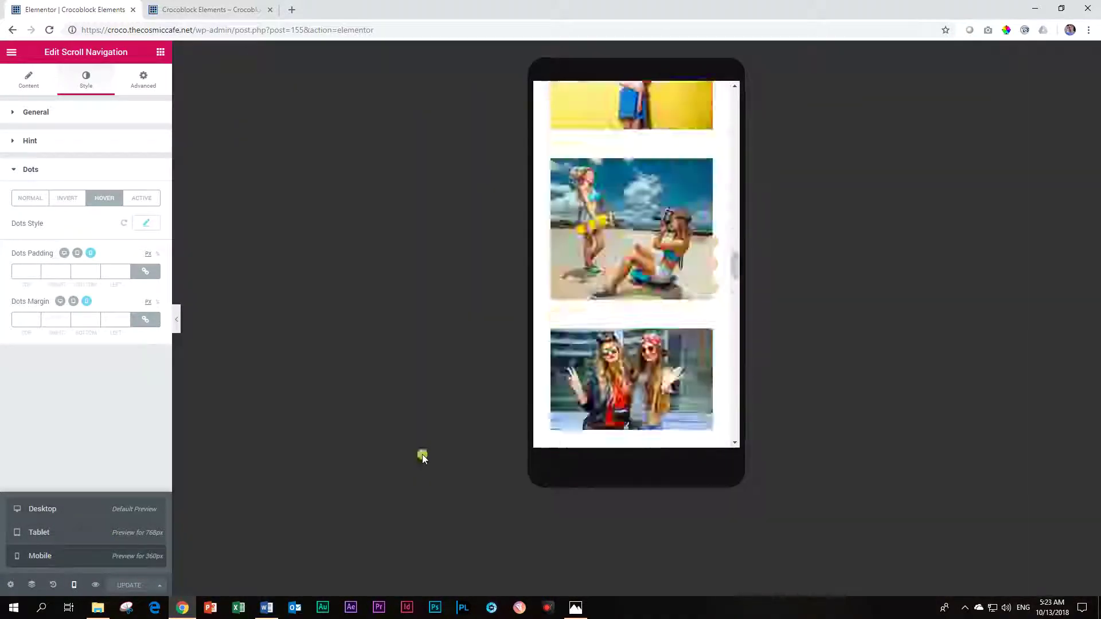
{"action": "scroll", "coordinate": [622, 312], "scroll_direction": "down", "scroll_amount": 5}
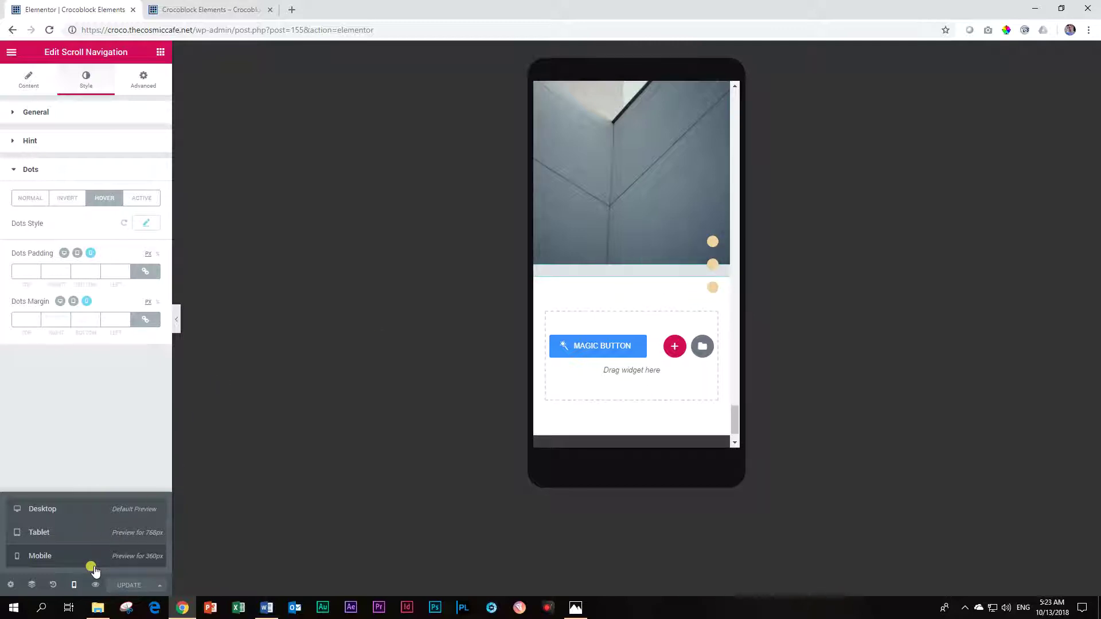
{"action": "left_click", "coordinate": [45, 510]}
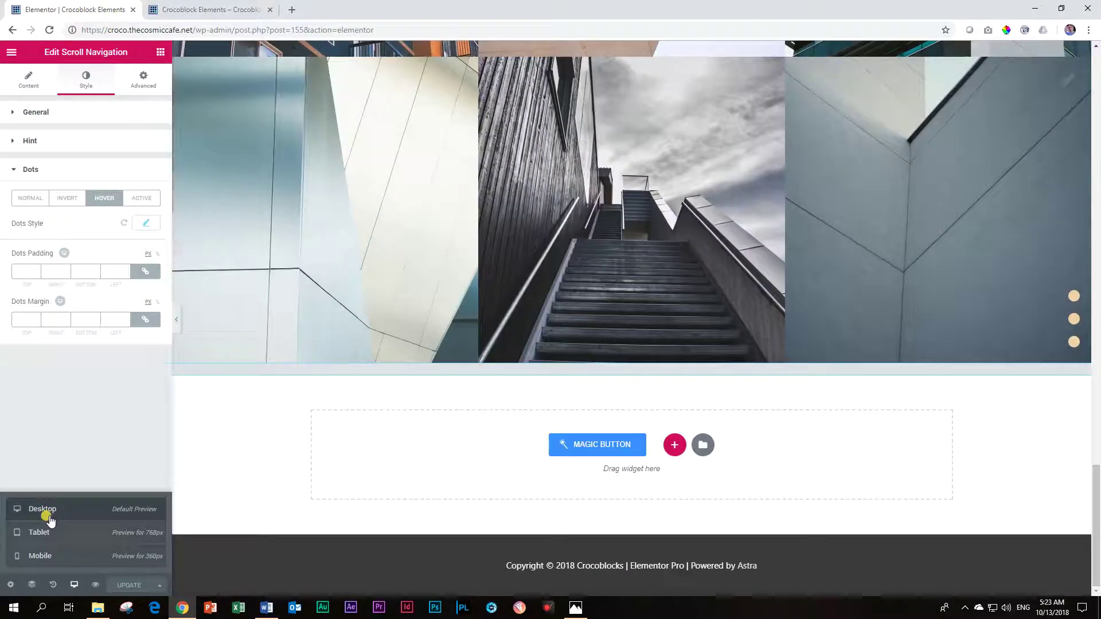
{"action": "left_click", "coordinate": [21, 91]}
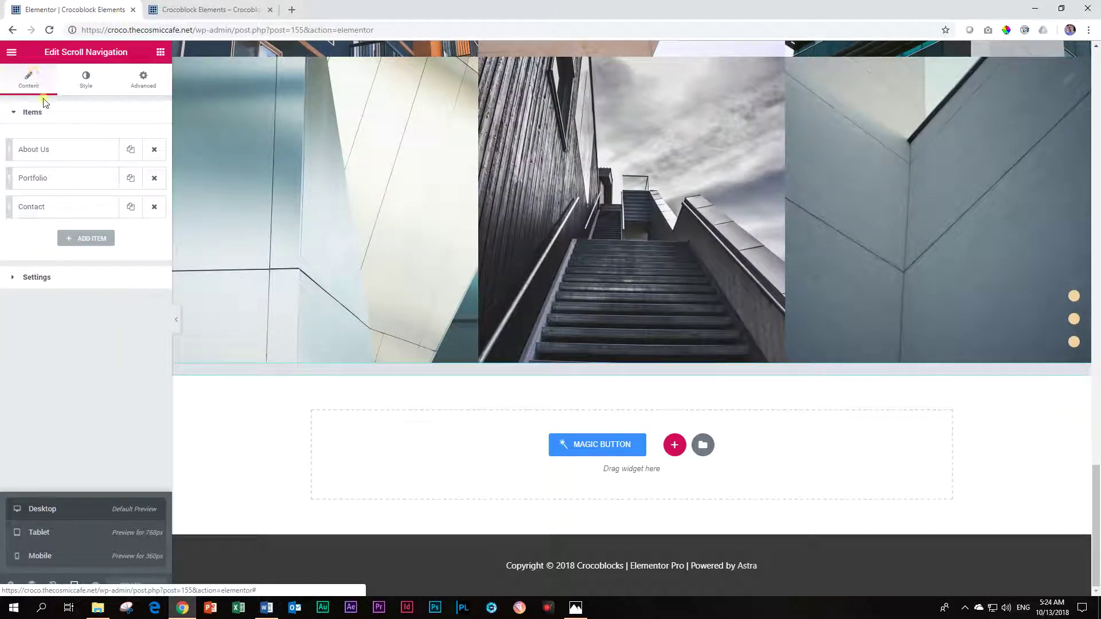
Delete the About Us item's label and clear its hint icon.
{"action": "left_click", "coordinate": [37, 278]}
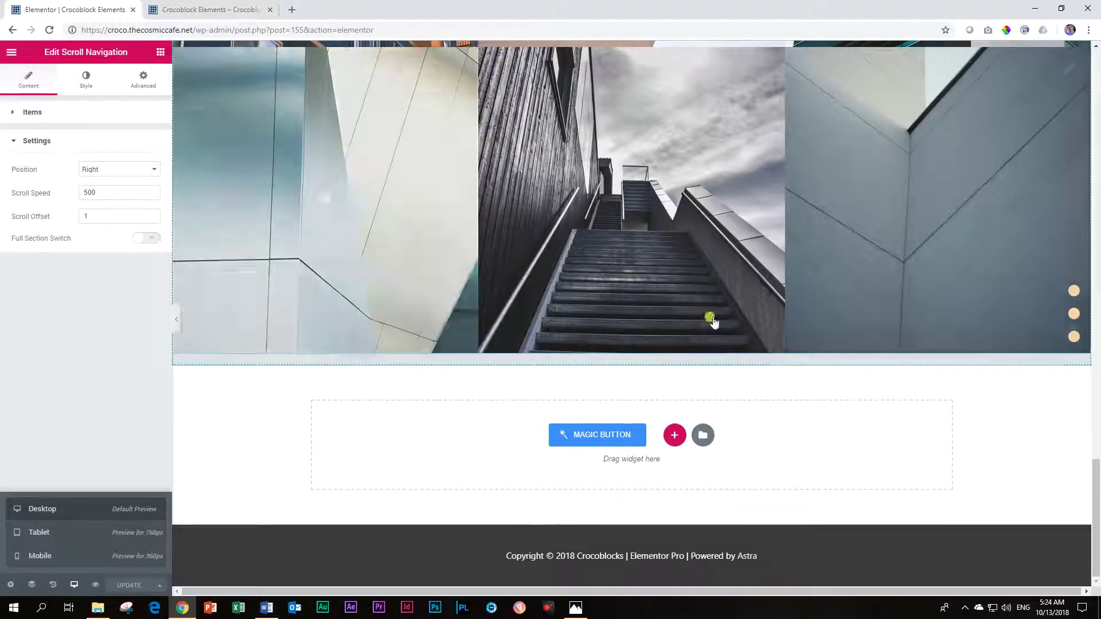
{"action": "left_click", "coordinate": [1072, 316]}
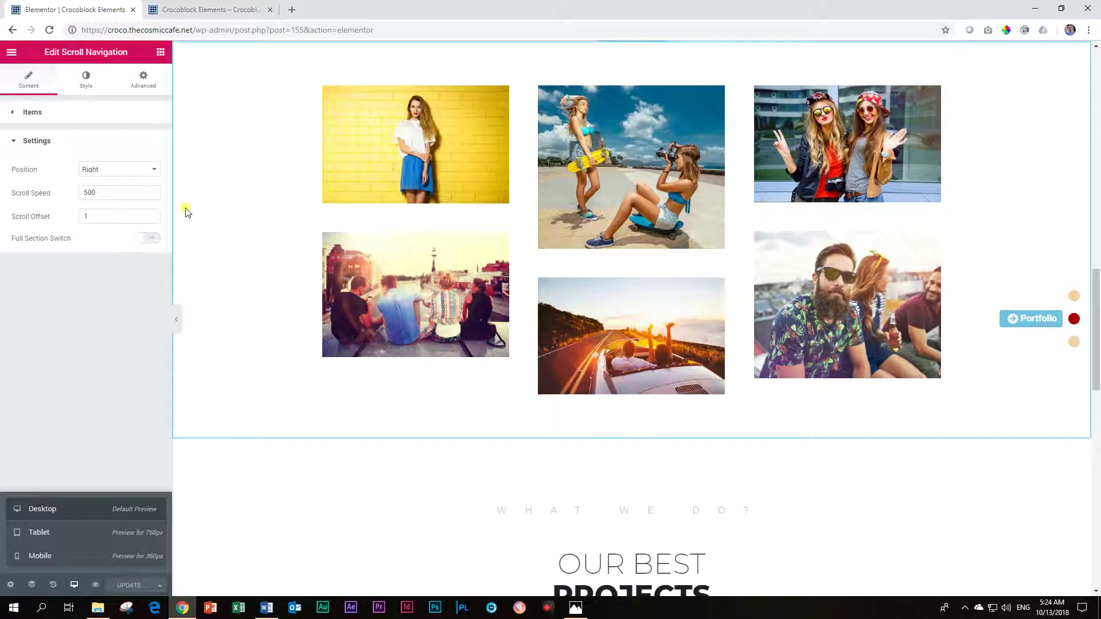
{"action": "left_click", "coordinate": [8, 115]}
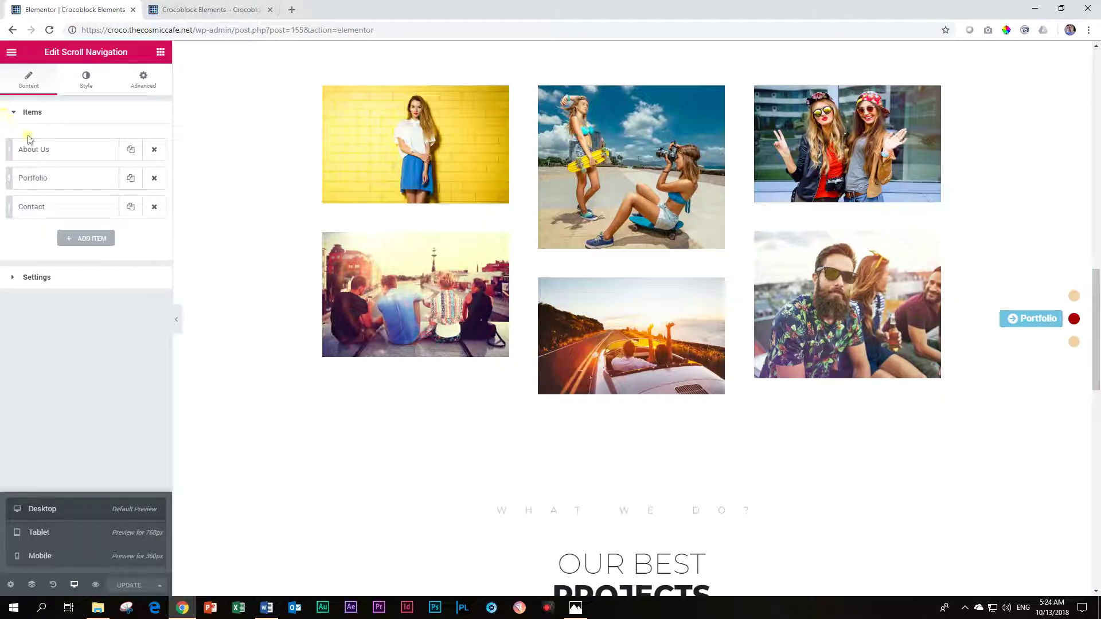
{"action": "left_click", "coordinate": [36, 151]}
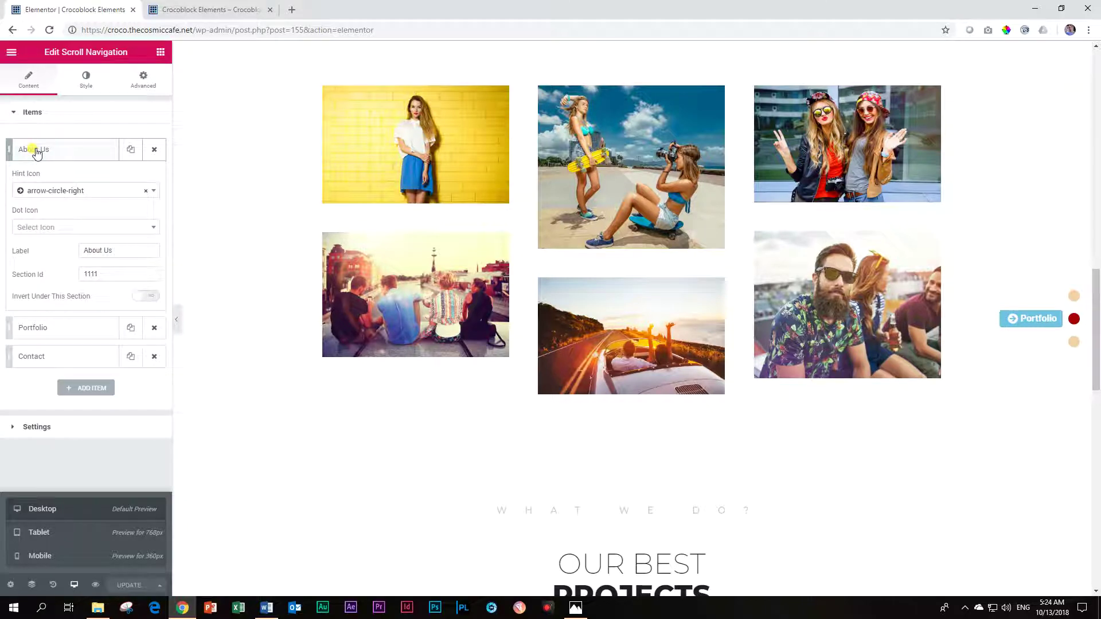
{"action": "left_click_drag", "start_coordinate": [117, 251], "coordinate": [55, 254]}
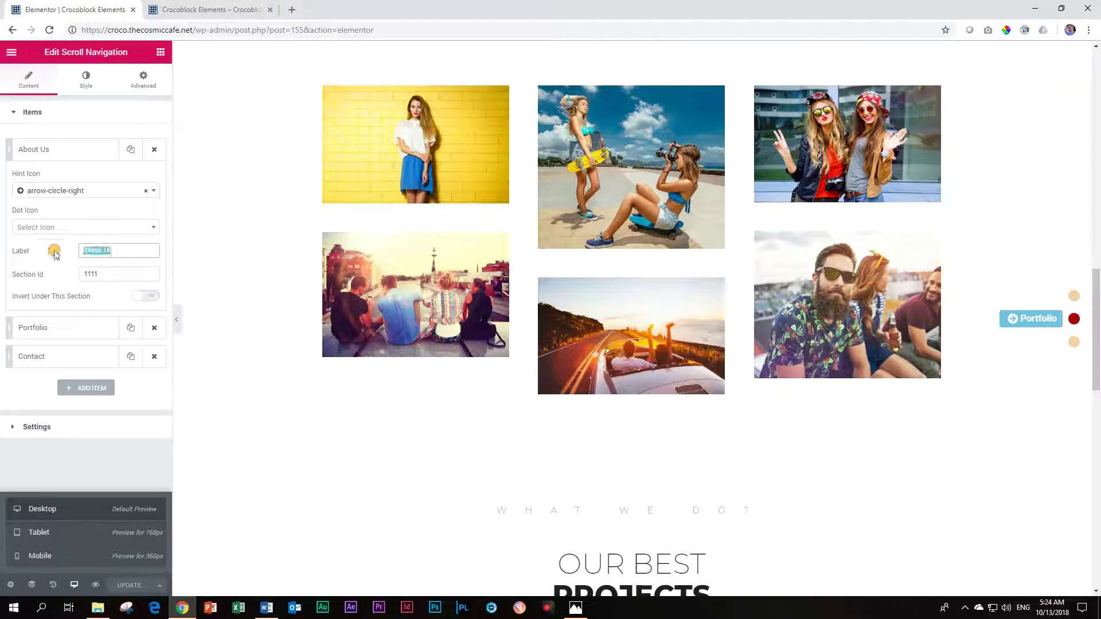
{"action": "key", "text": "BackSpace"}
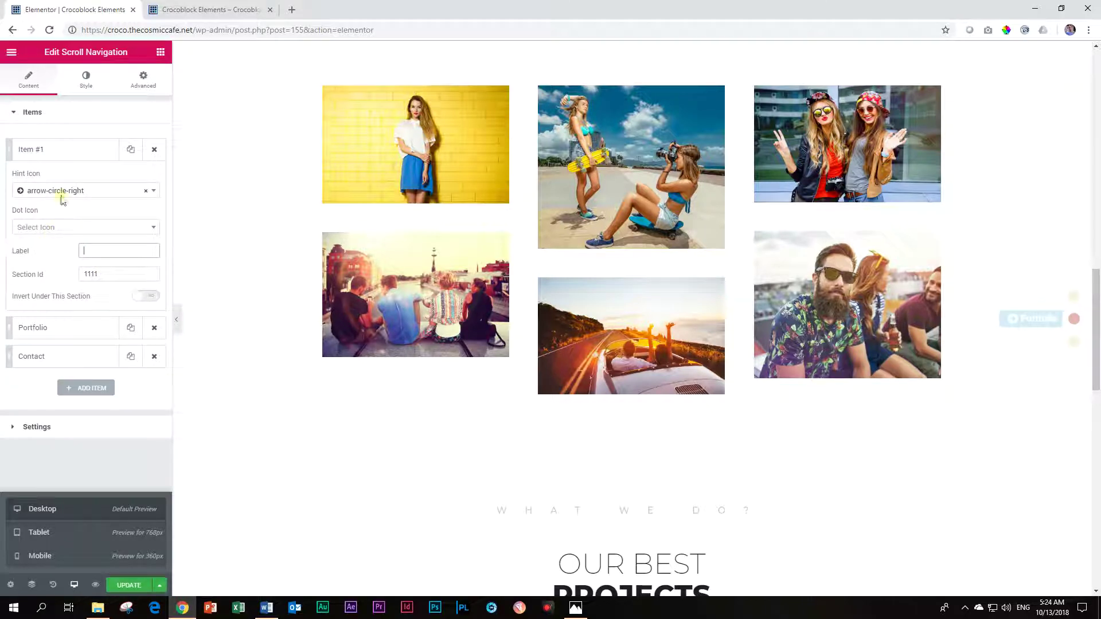
{"action": "left_click", "coordinate": [145, 191]}
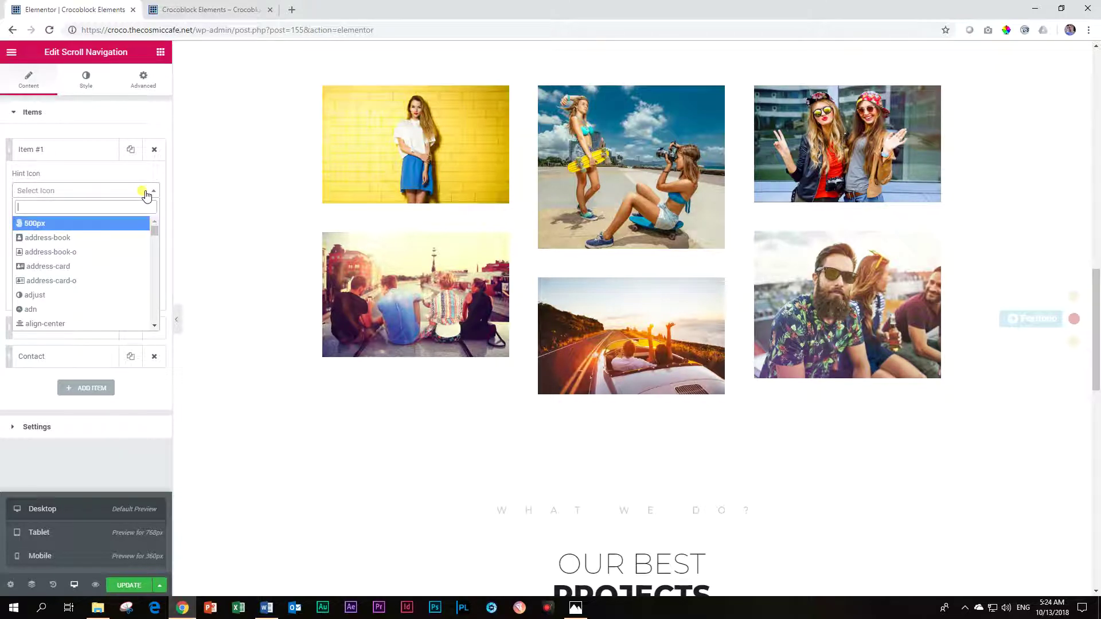
{"action": "left_click", "coordinate": [36, 149]}
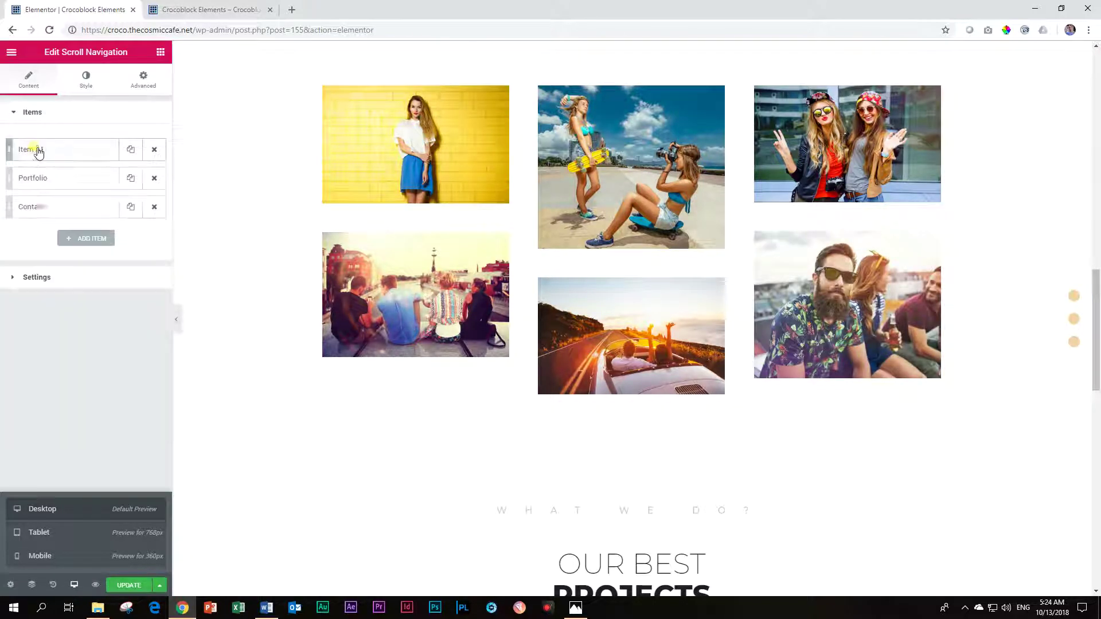
Delete the Portfolio item's label text.
{"action": "left_click", "coordinate": [56, 179]}
{"action": "left_click_drag", "start_coordinate": [123, 280], "coordinate": [3, 284]}
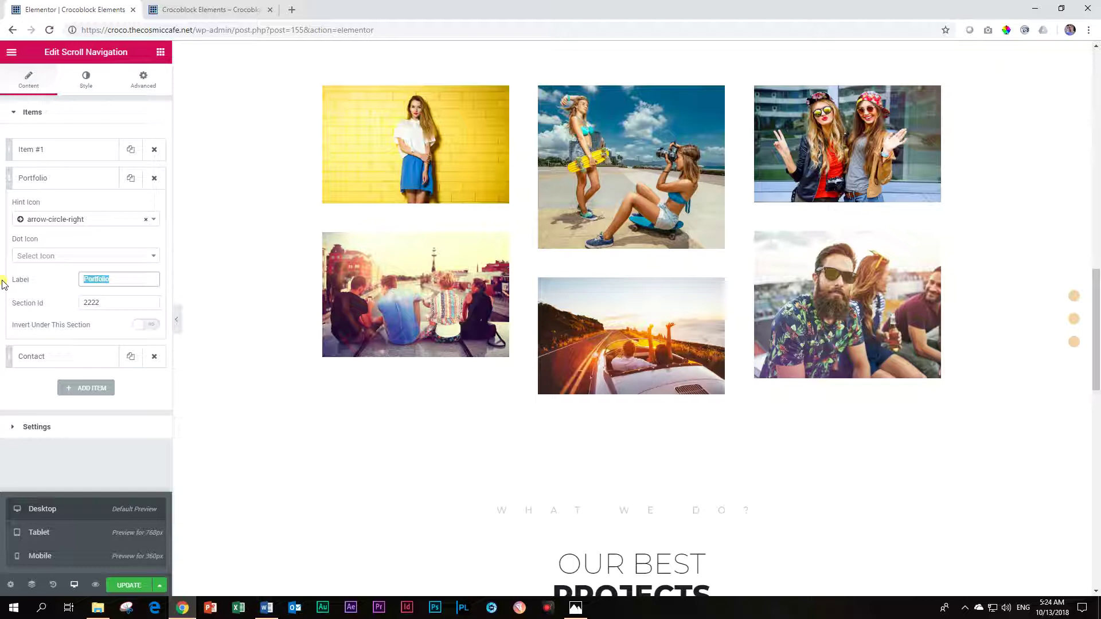
{"action": "key", "text": "BackSpace"}
{"action": "left_click", "coordinate": [143, 223]}
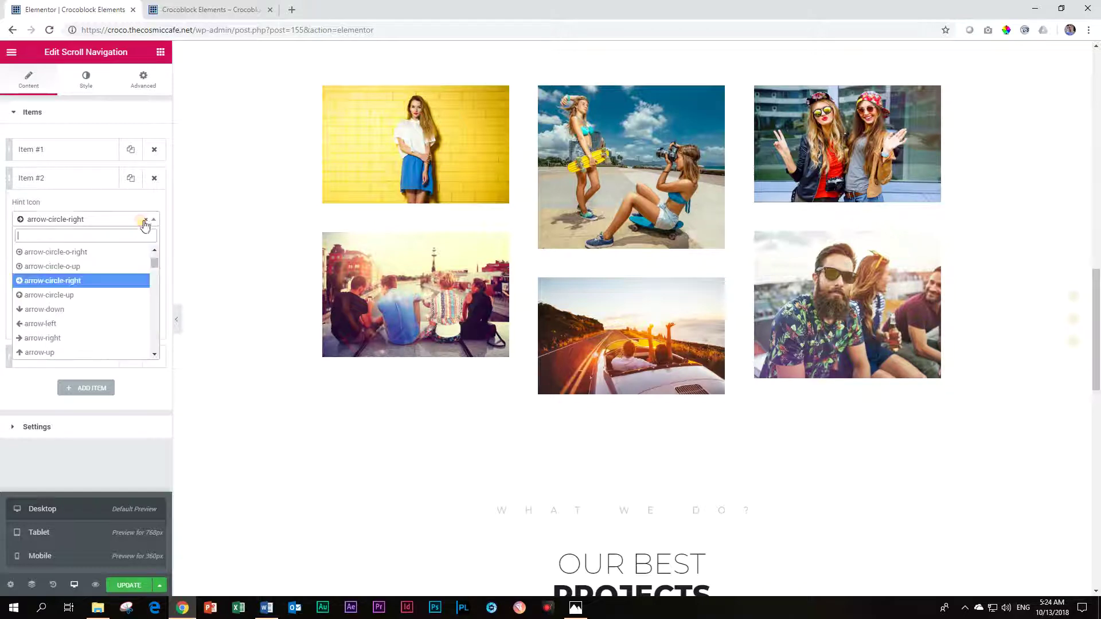
{"action": "left_click", "coordinate": [67, 179]}
Delete the Contact item's label and clear its hint icon.
{"action": "left_click", "coordinate": [63, 207]}
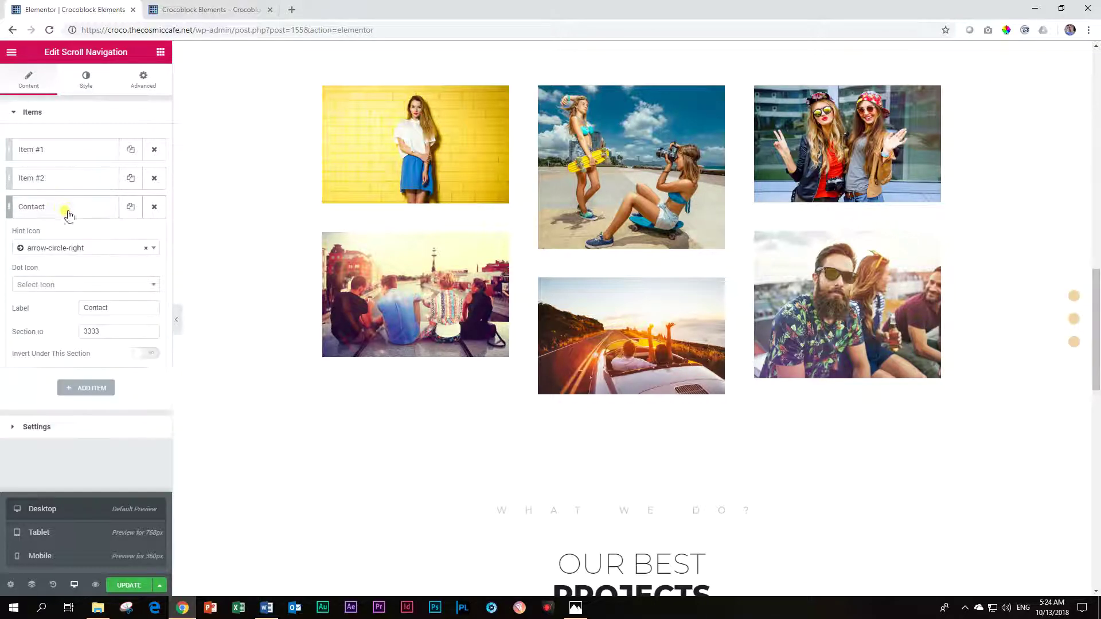
{"action": "left_click_drag", "start_coordinate": [129, 309], "coordinate": [20, 309]}
{"action": "key", "text": "BackSpace"}
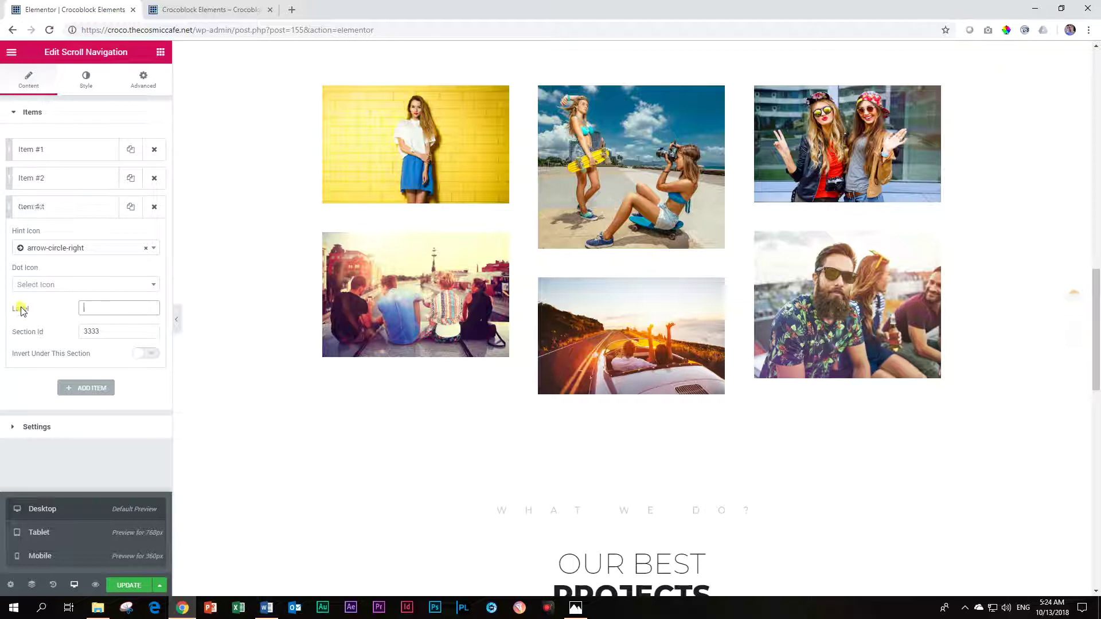
{"action": "left_click", "coordinate": [146, 251]}
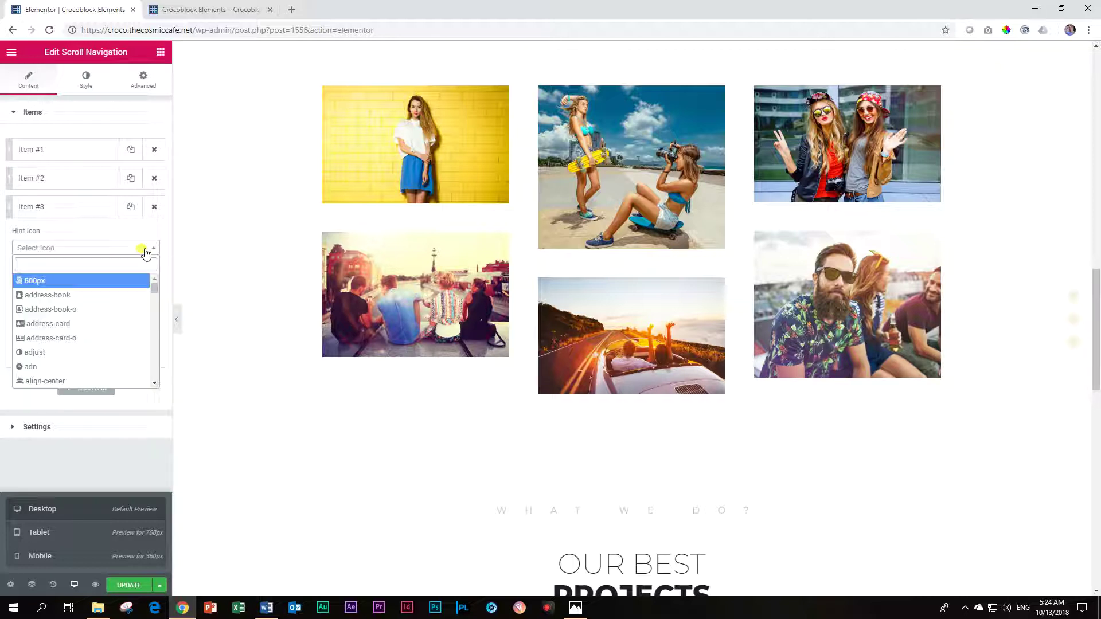
{"action": "left_click", "coordinate": [61, 214]}
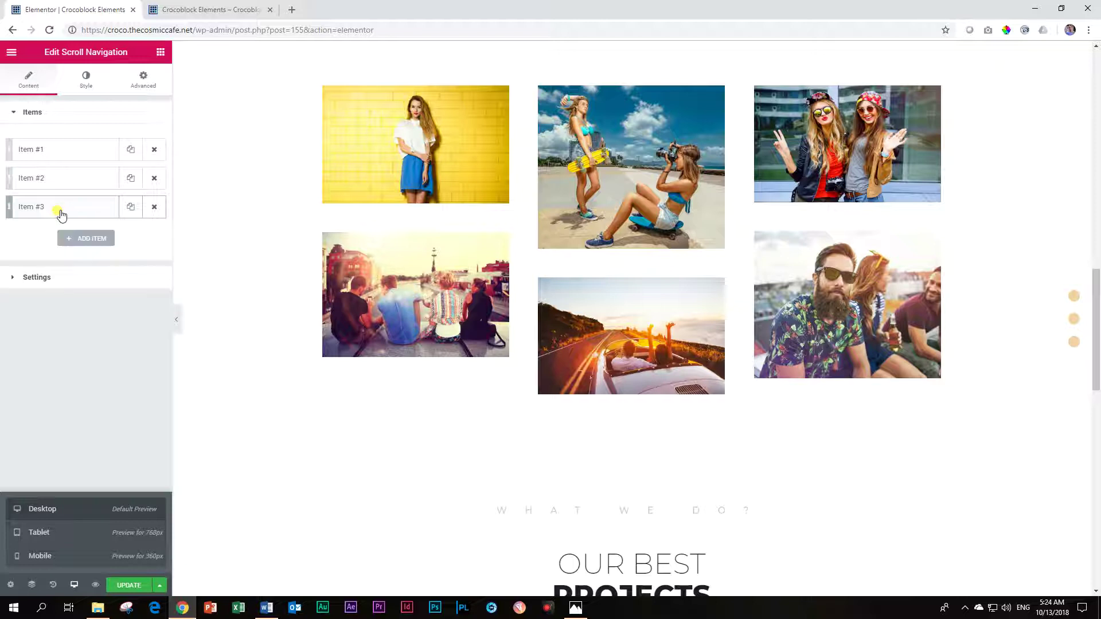
Clear the second item's hint icon so it also has no icon.
{"action": "mouse_move", "coordinate": [1079, 315]}
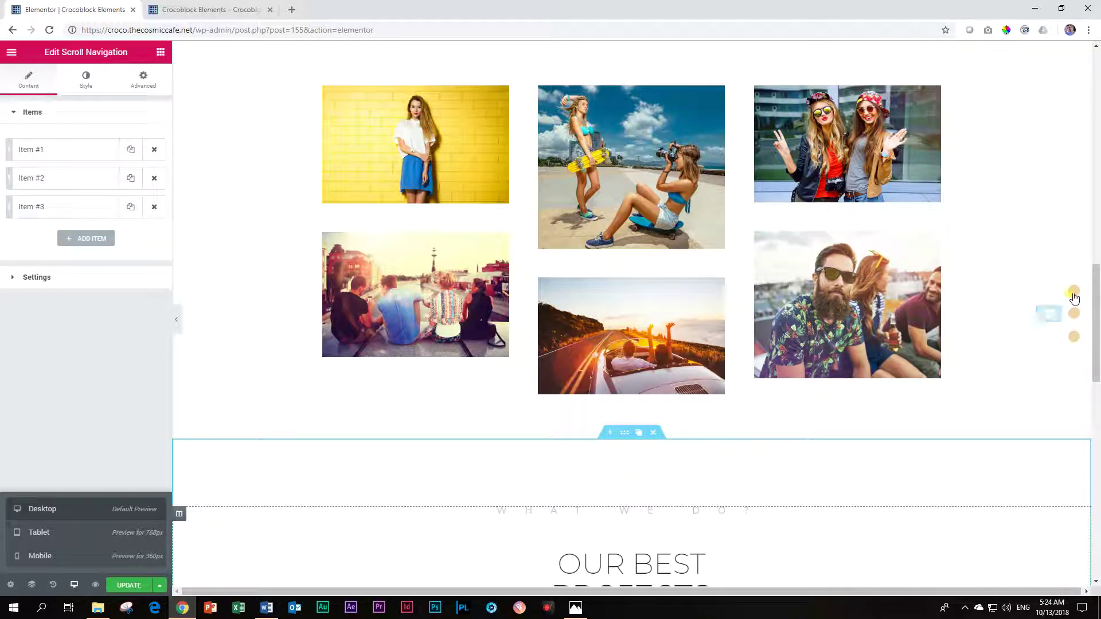
{"action": "left_click", "coordinate": [68, 179]}
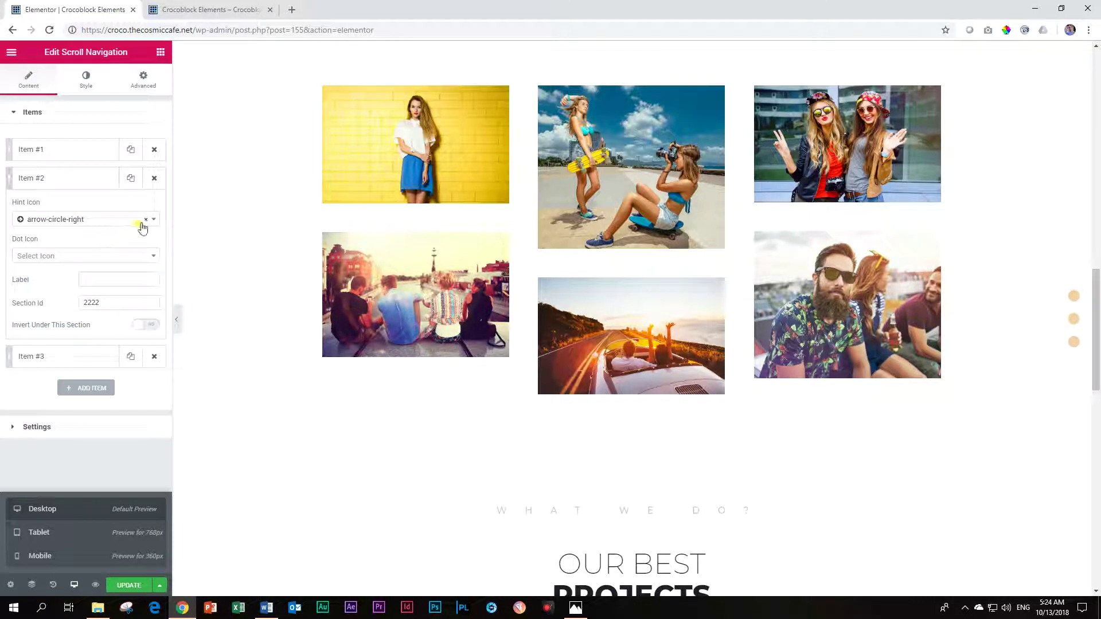
{"action": "left_click", "coordinate": [145, 219]}
{"action": "left_click", "coordinate": [91, 183]}
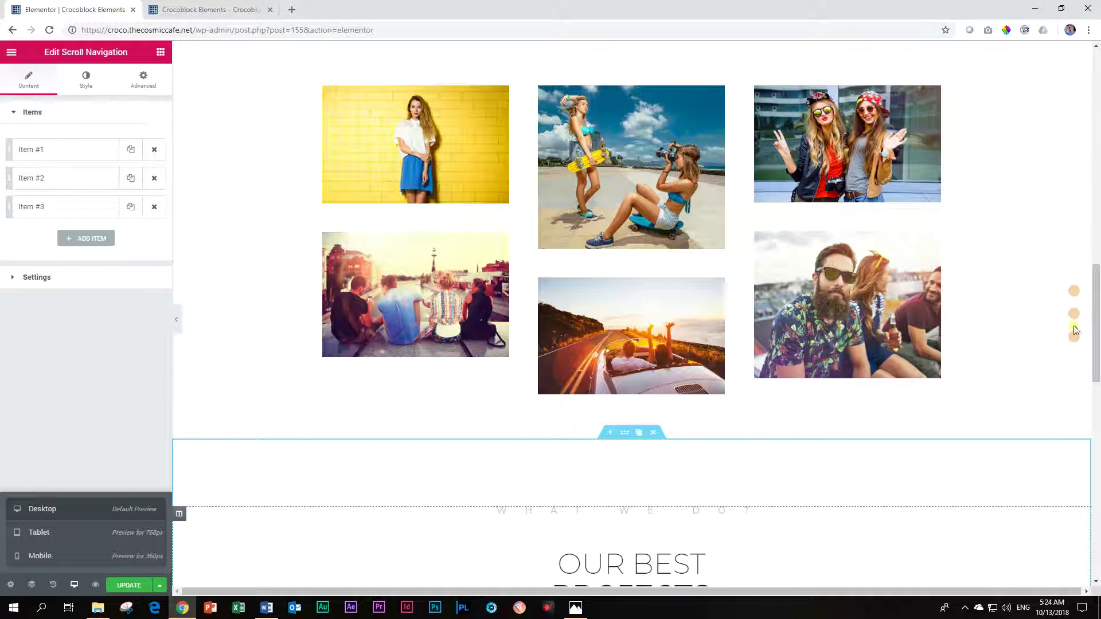
In Style > Dots > Normal, adjust the dot font size down to 5.
{"action": "left_click", "coordinate": [70, 91]}
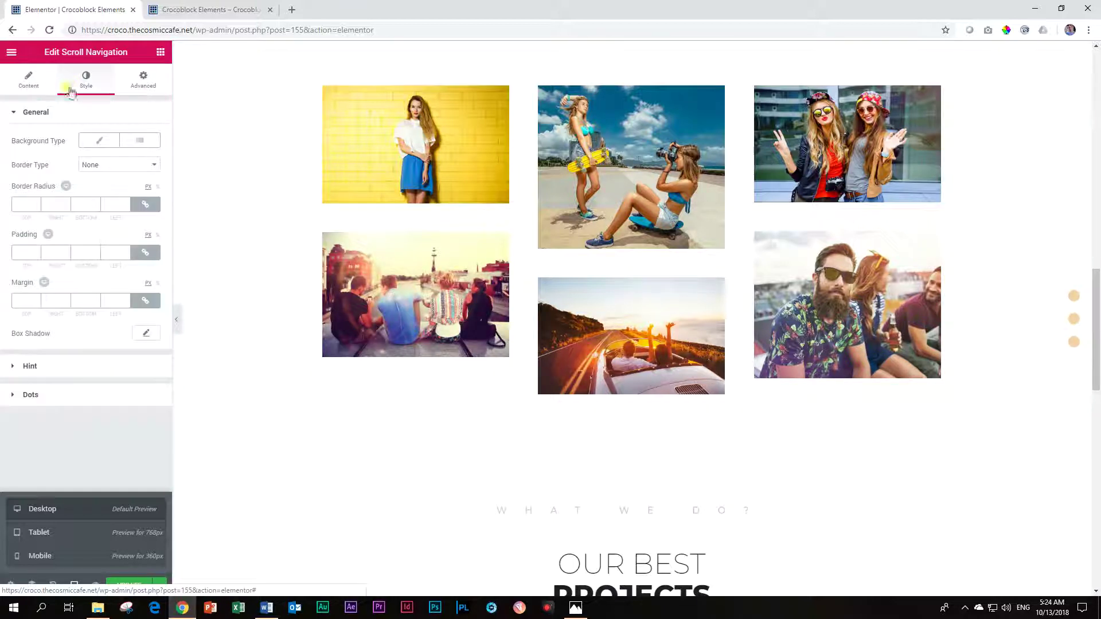
{"action": "left_click", "coordinate": [54, 402]}
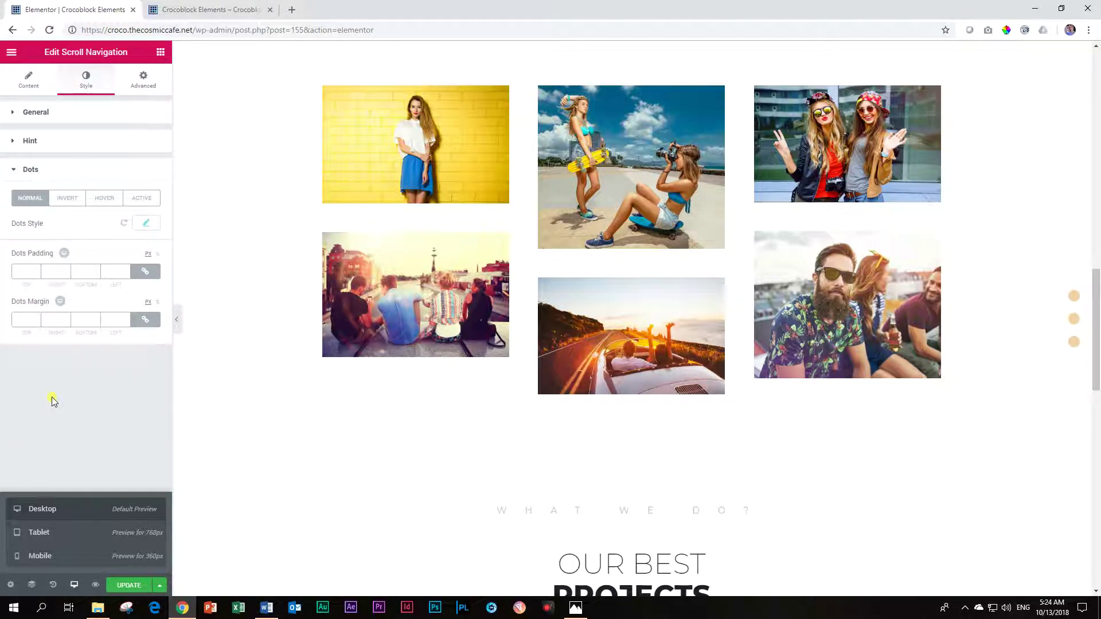
{"action": "left_click", "coordinate": [146, 224]}
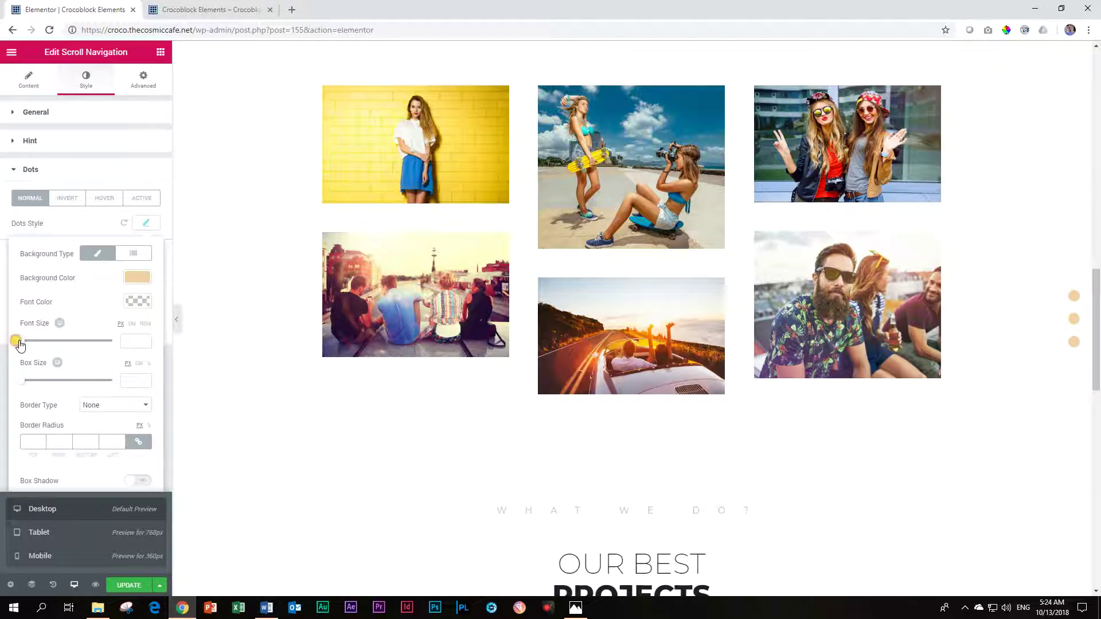
{"action": "left_click_drag", "start_coordinate": [32, 343], "coordinate": [19, 383]}
{"action": "left_click_drag", "start_coordinate": [41, 337], "coordinate": [24, 338]}
Set the normal dot background colour to the teal preset swatch (#387e86).
{"action": "left_click", "coordinate": [145, 224]}
{"action": "left_click", "coordinate": [138, 278]}
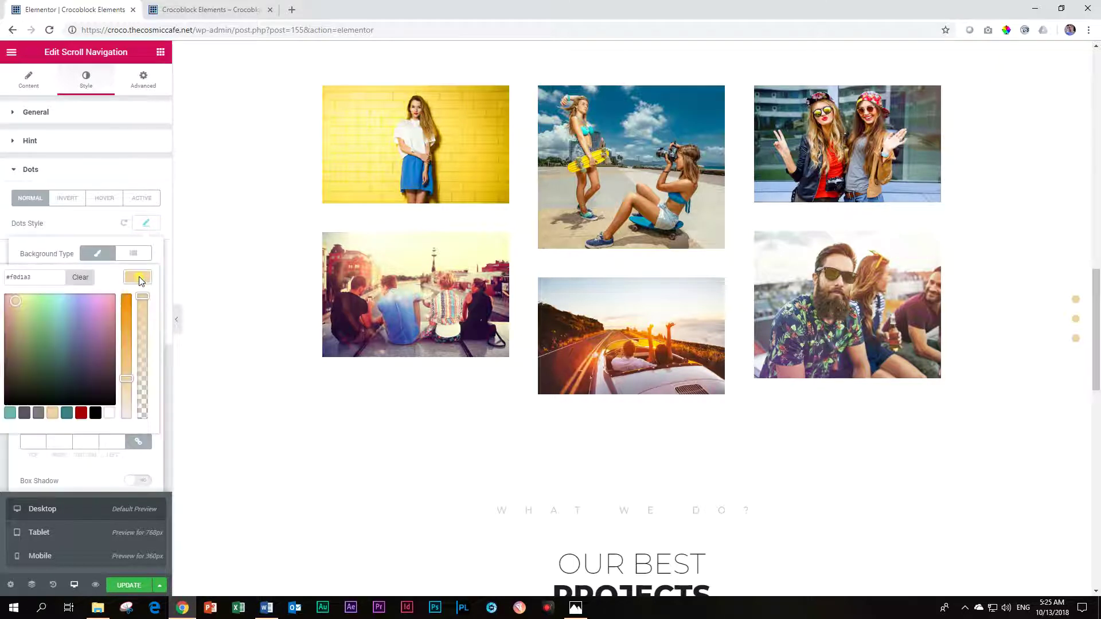
{"action": "left_click", "coordinate": [67, 413]}
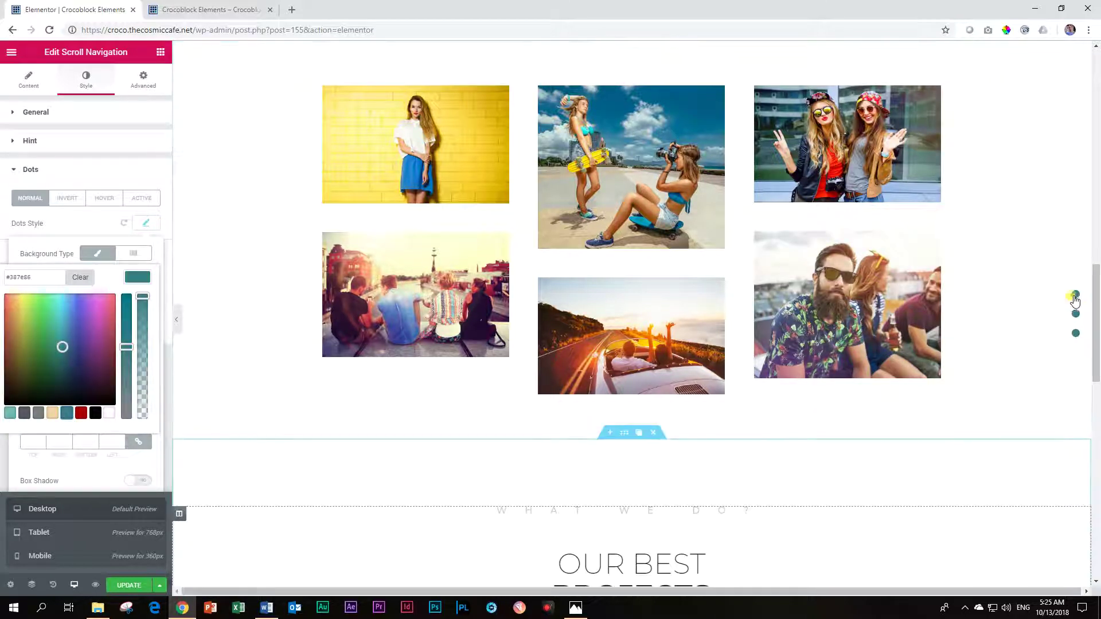
{"action": "left_click", "coordinate": [1076, 314]}
Test dot jumps between Standocs Construction and Our Best Projects, then preview at tablet width.
{"action": "left_click", "coordinate": [1075, 336]}
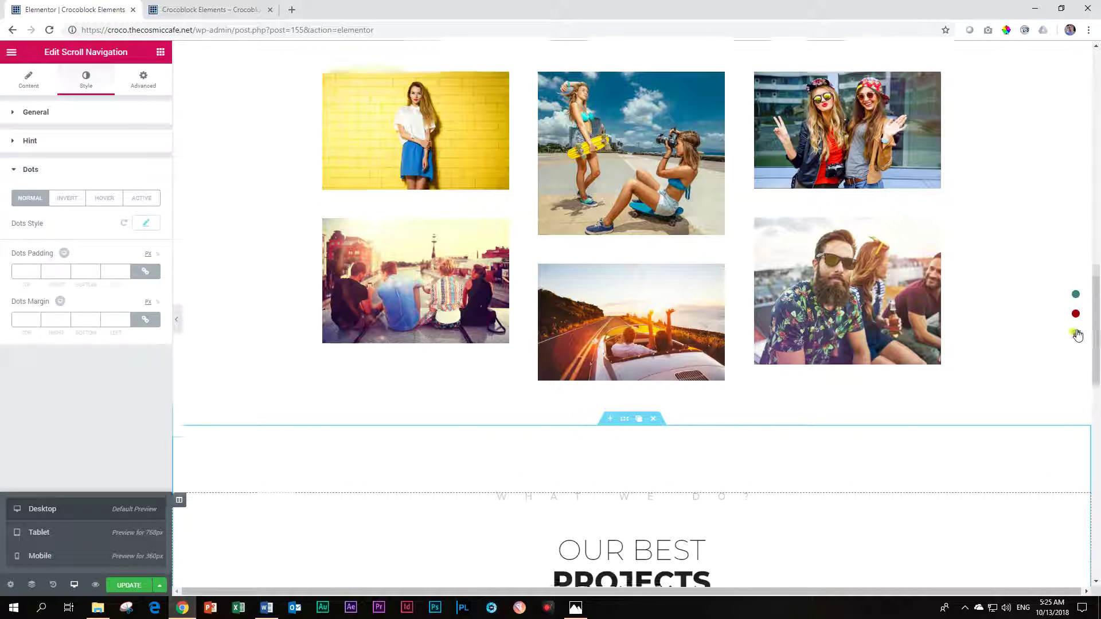
{"action": "left_click", "coordinate": [1076, 295]}
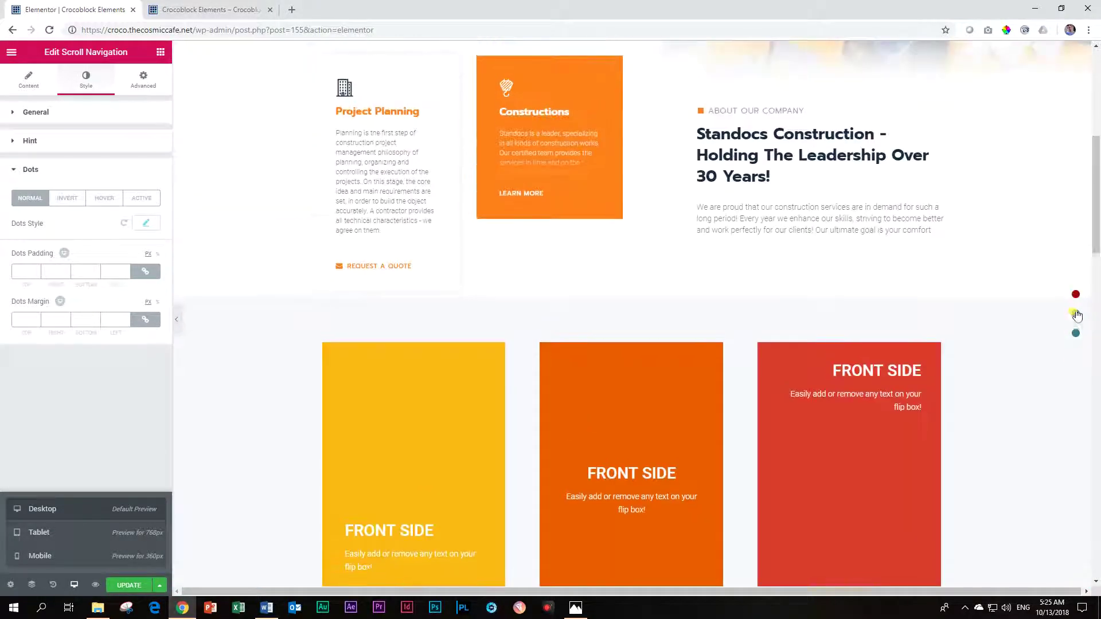
{"action": "left_click", "coordinate": [1075, 314]}
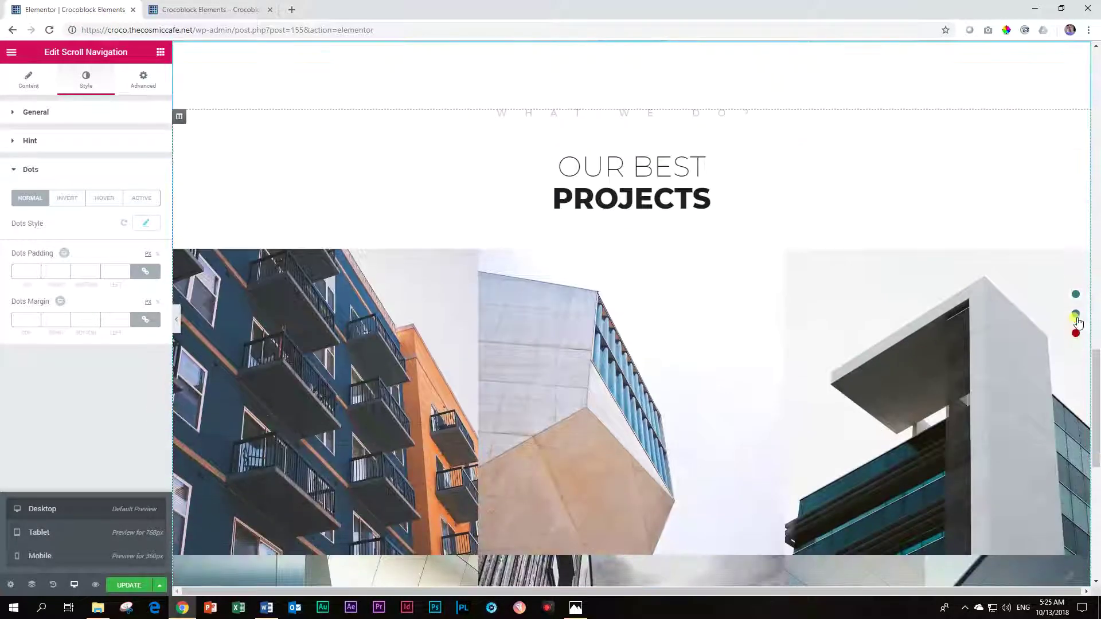
{"action": "left_click", "coordinate": [1076, 295]}
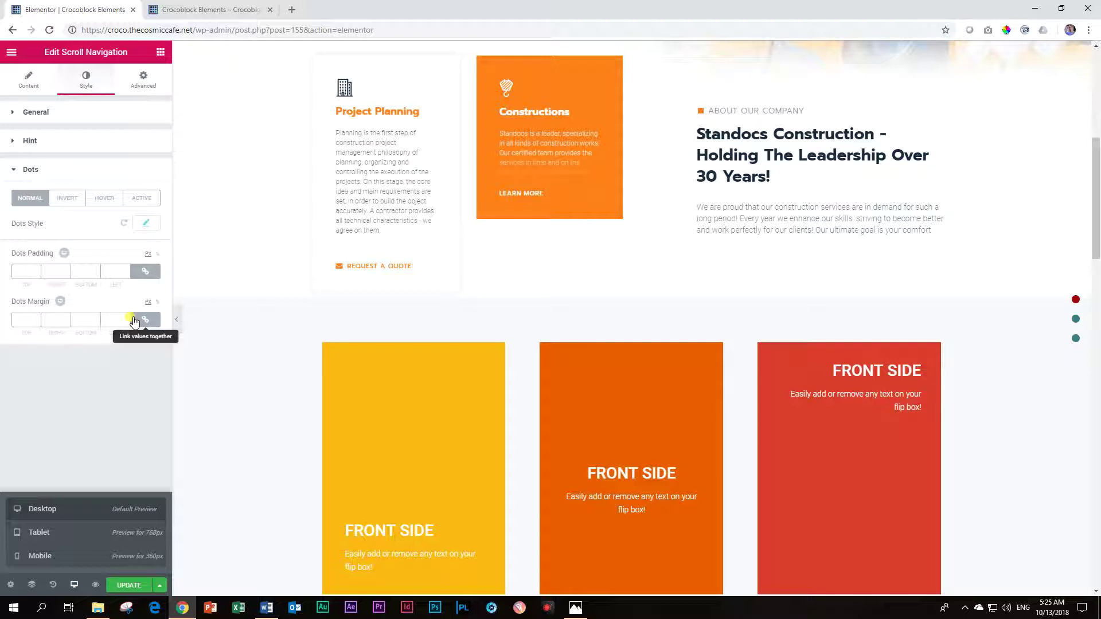
{"action": "left_click", "coordinate": [69, 533]}
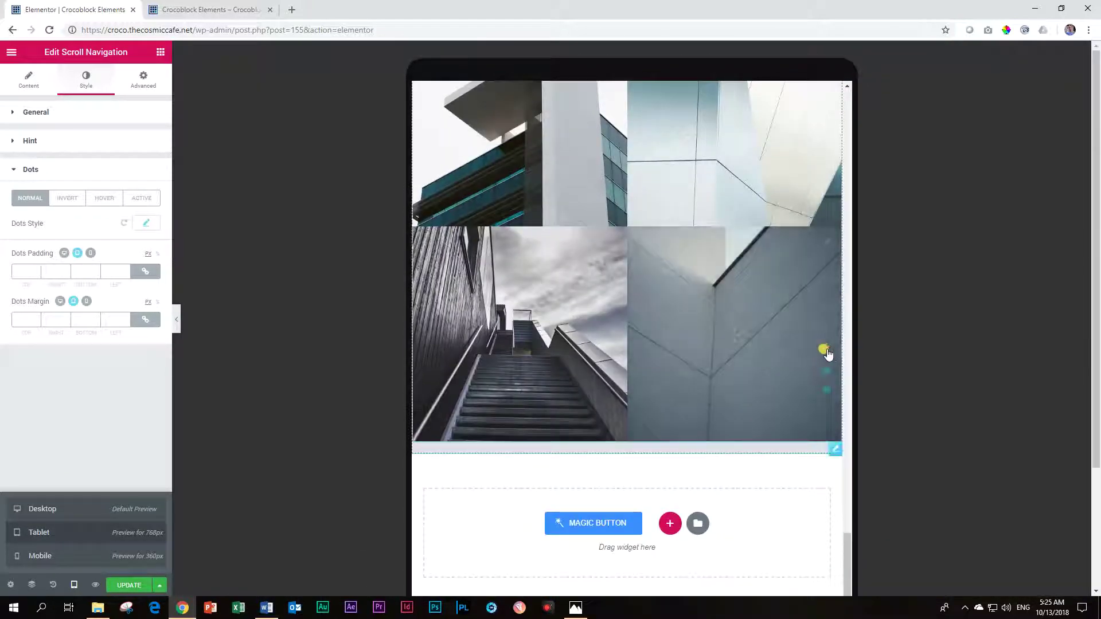
Preview the page at mobile width and scroll through it to check the dots.
{"action": "left_click", "coordinate": [60, 557]}
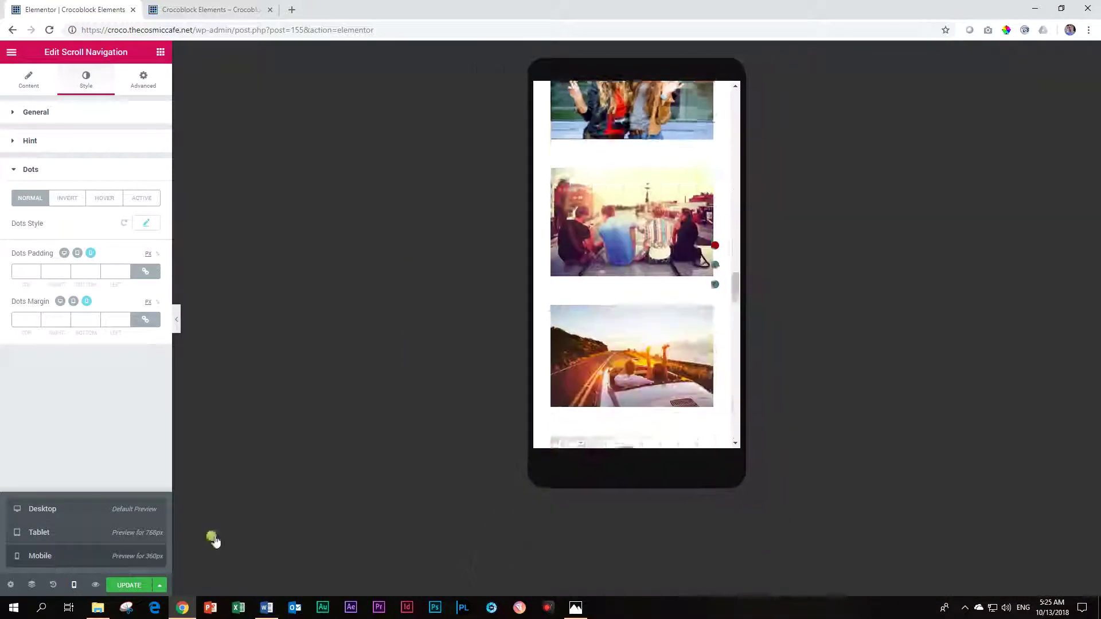
{"action": "scroll", "coordinate": [715, 281], "scroll_direction": "down", "scroll_amount": 10}
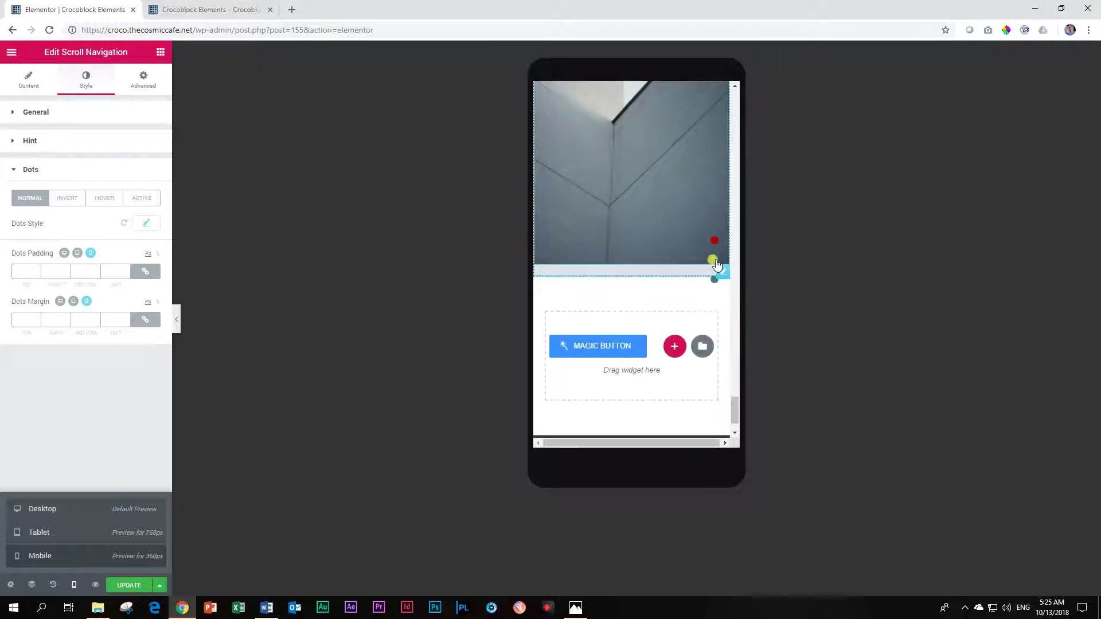
{"action": "scroll", "coordinate": [715, 269], "scroll_direction": "up", "scroll_amount": 5}
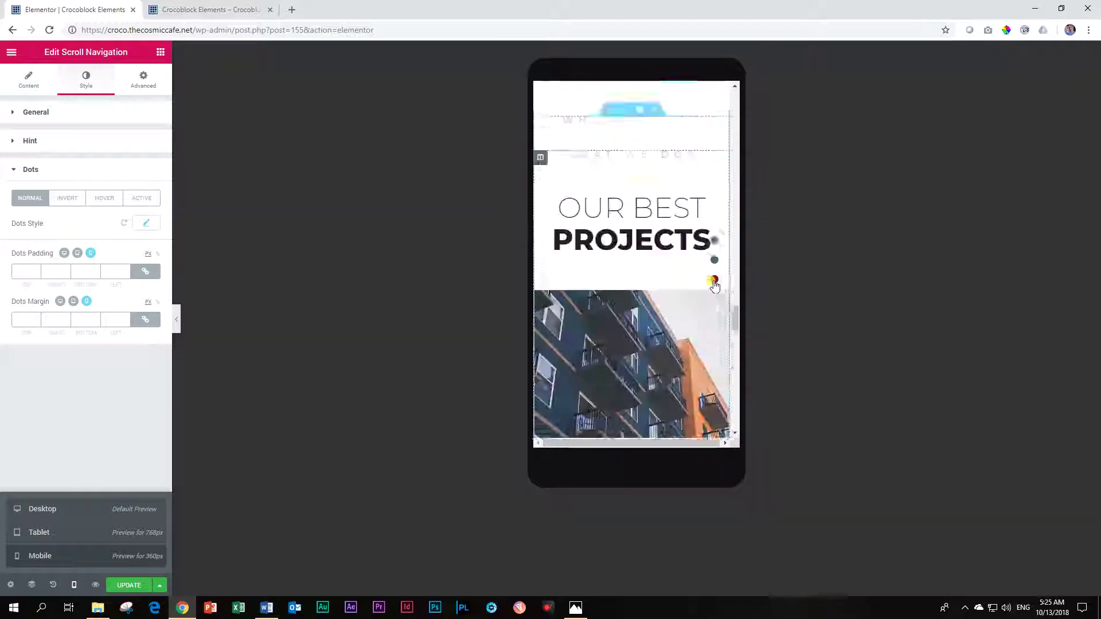
{"action": "scroll", "coordinate": [715, 298], "scroll_direction": "down", "scroll_amount": 5}
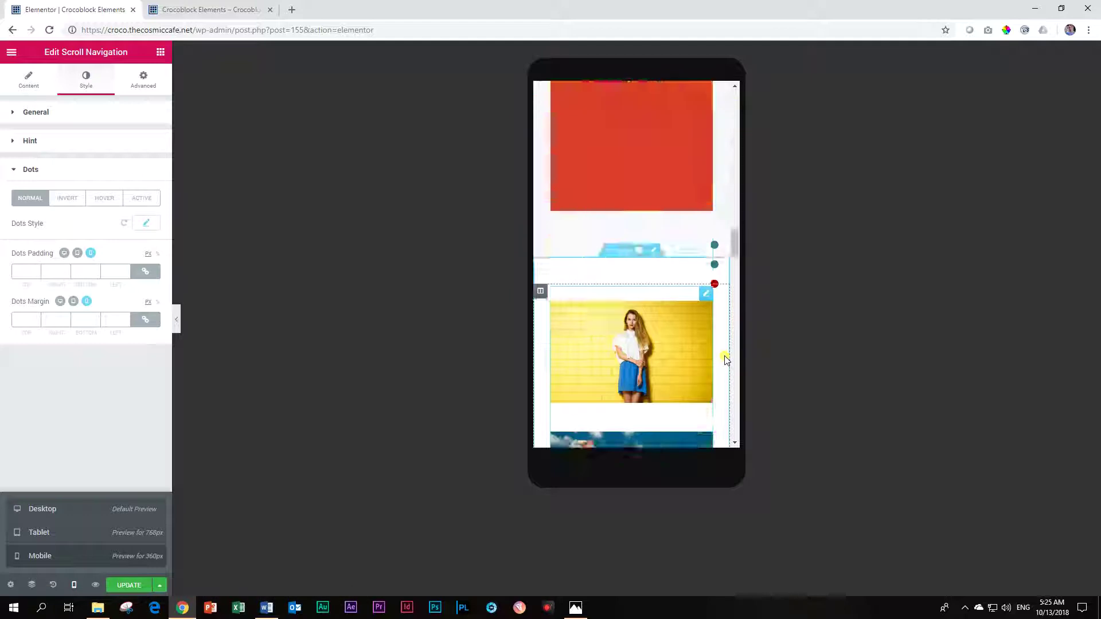
{"action": "scroll", "coordinate": [725, 363], "scroll_direction": "up", "scroll_amount": 10}
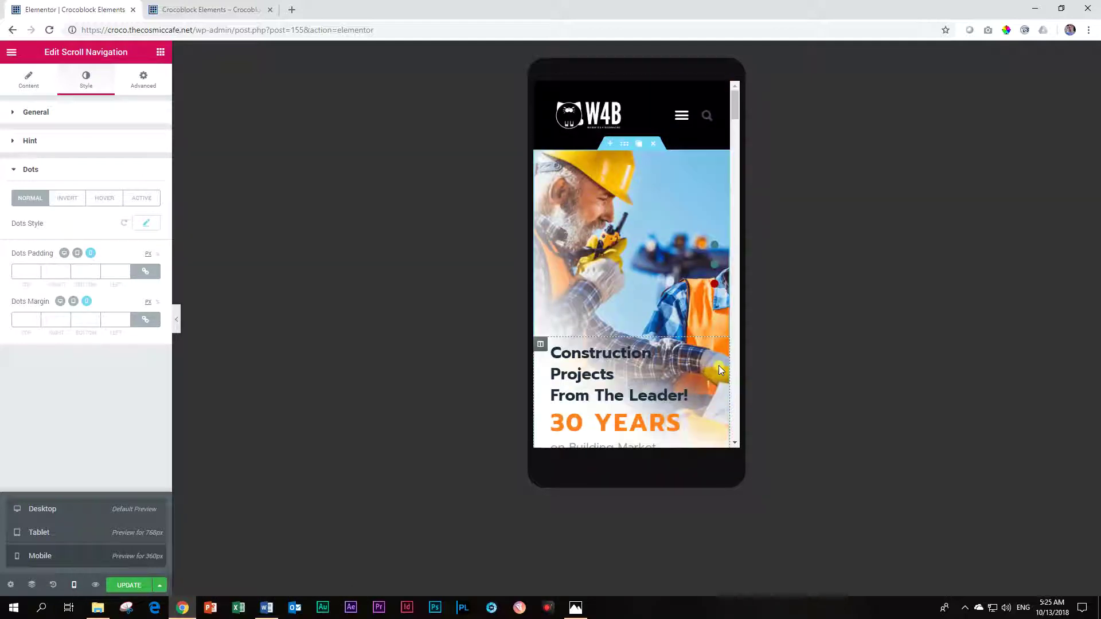
{"action": "scroll", "coordinate": [719, 370], "scroll_direction": "down", "scroll_amount": 5}
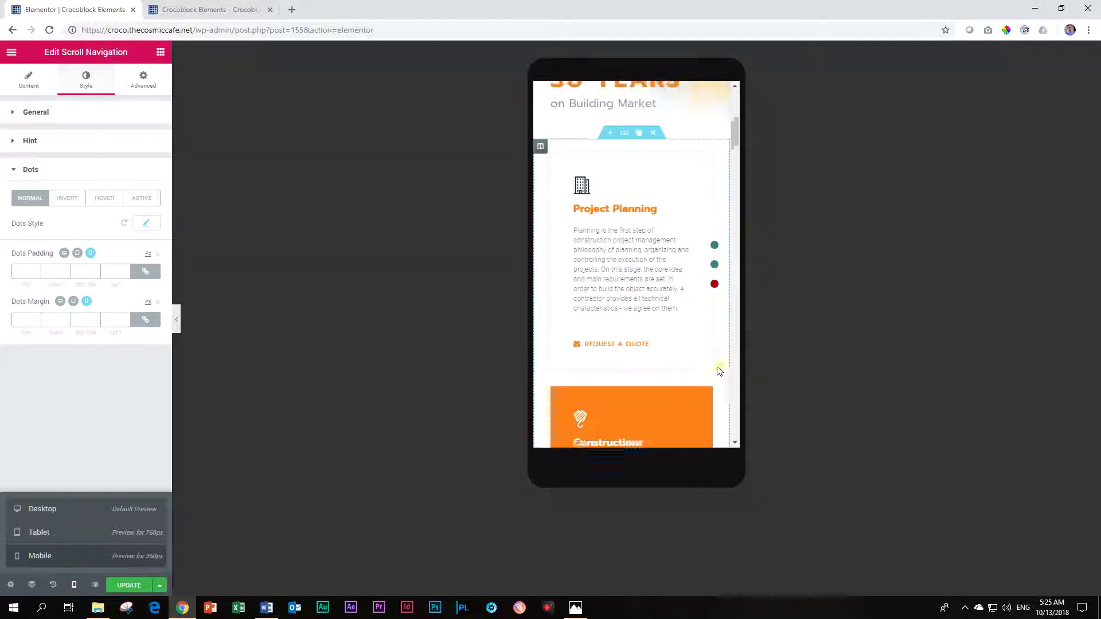
Test mobile dot jumps to the photo gallery and Project Planning, then return to desktop width.
{"action": "left_click", "coordinate": [714, 262]}
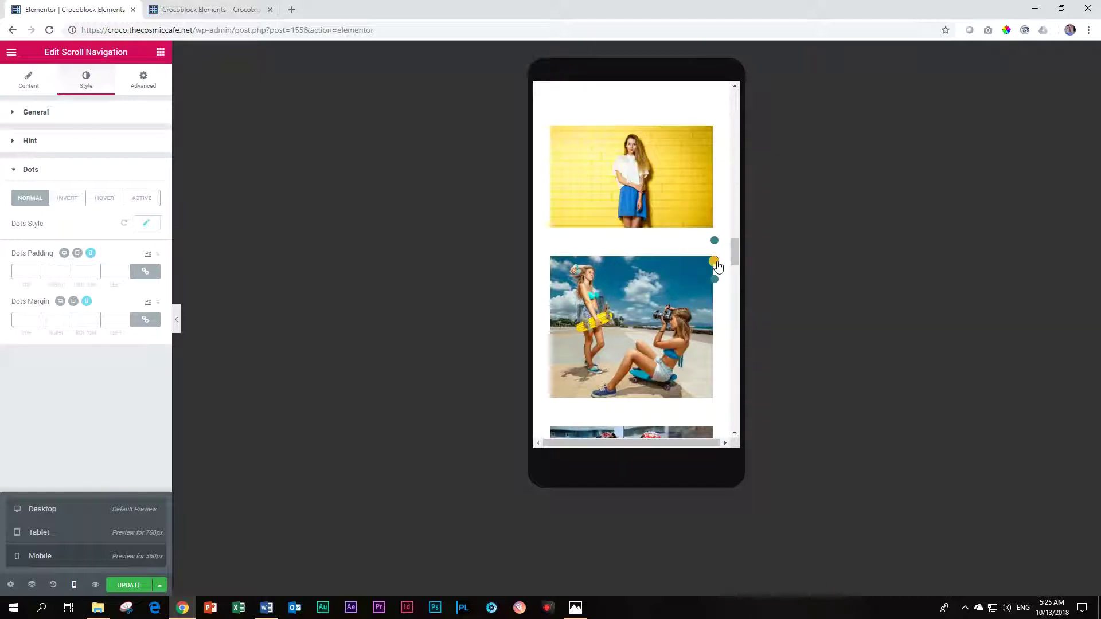
{"action": "left_click", "coordinate": [714, 242]}
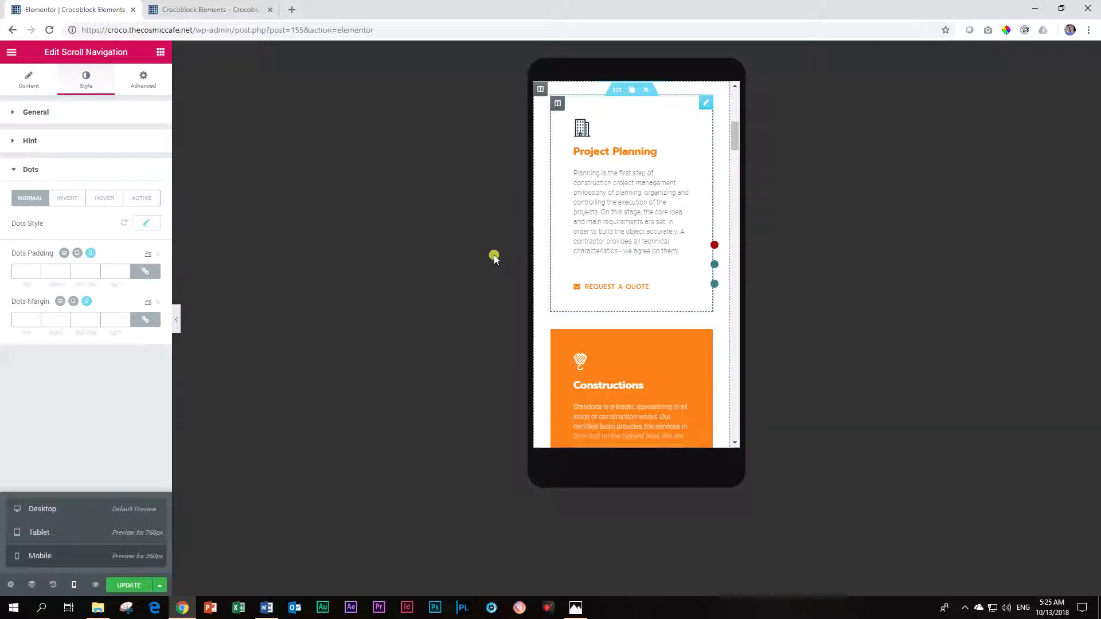
{"action": "left_click", "coordinate": [42, 509]}
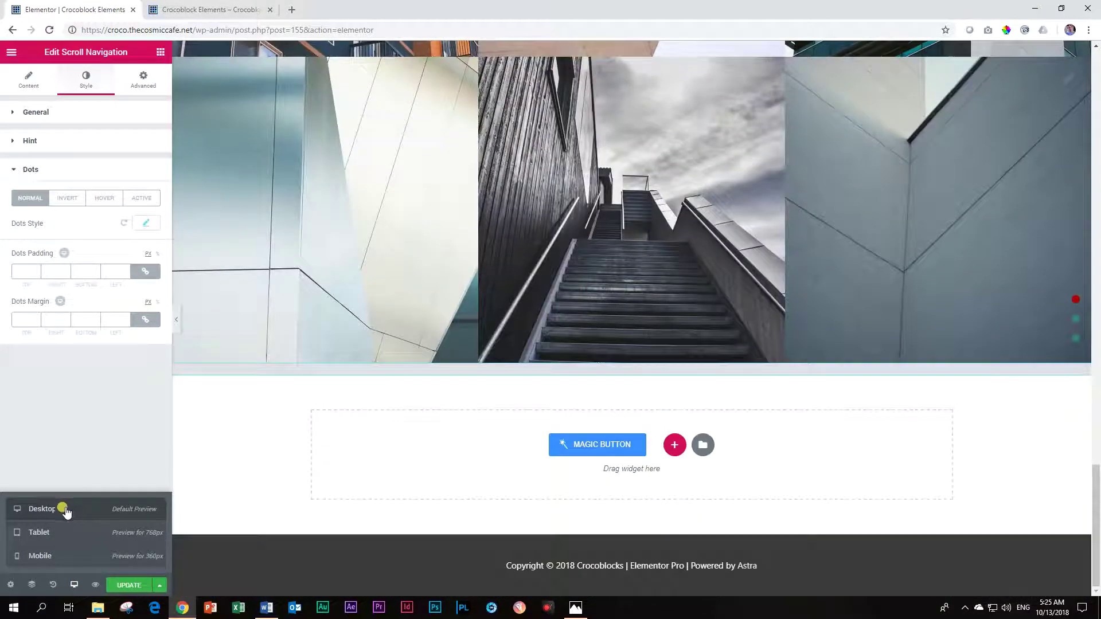
{"action": "left_click", "coordinate": [71, 584]}
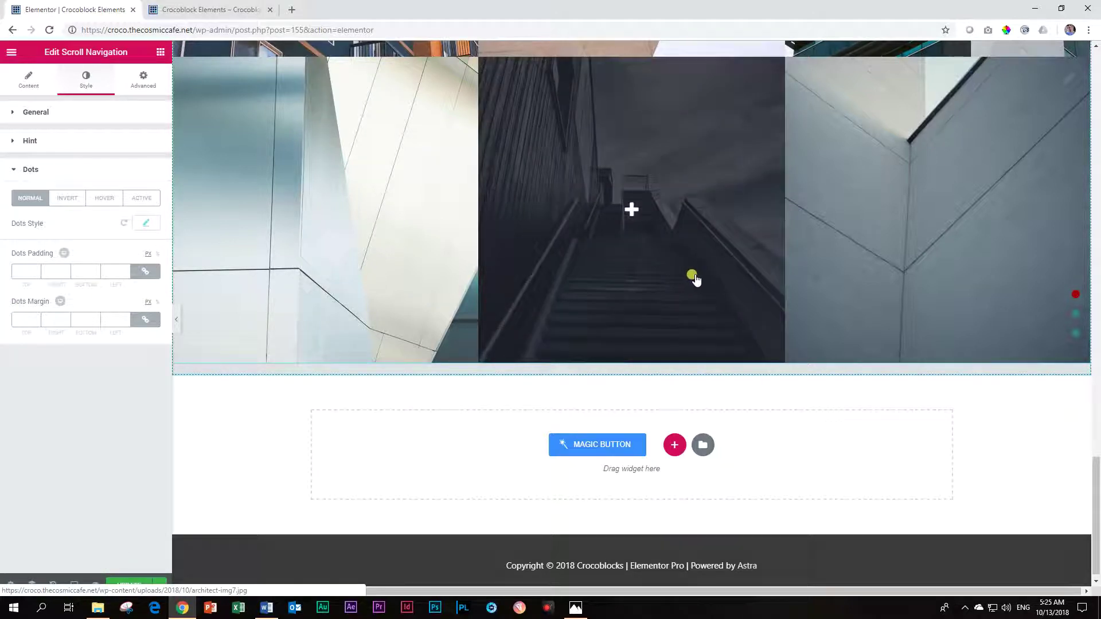
Scroll the desktop preview and test a dot jump to the Our Best Projects section.
{"action": "scroll", "coordinate": [696, 279], "scroll_direction": "up", "scroll_amount": 5}
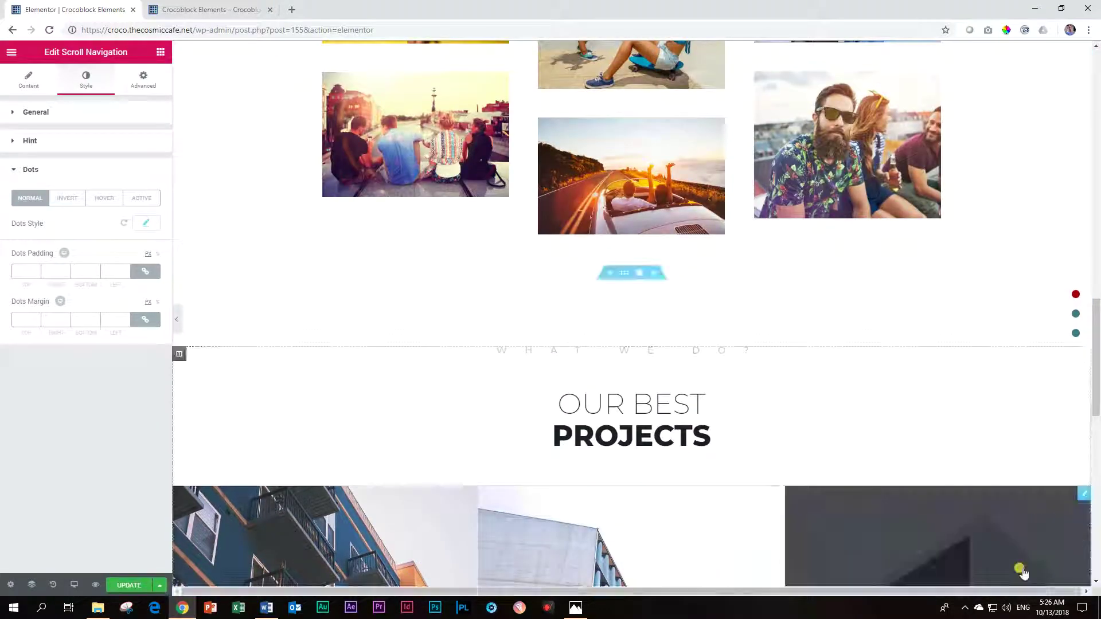
{"action": "scroll", "coordinate": [1061, 493], "scroll_direction": "up", "scroll_amount": 7}
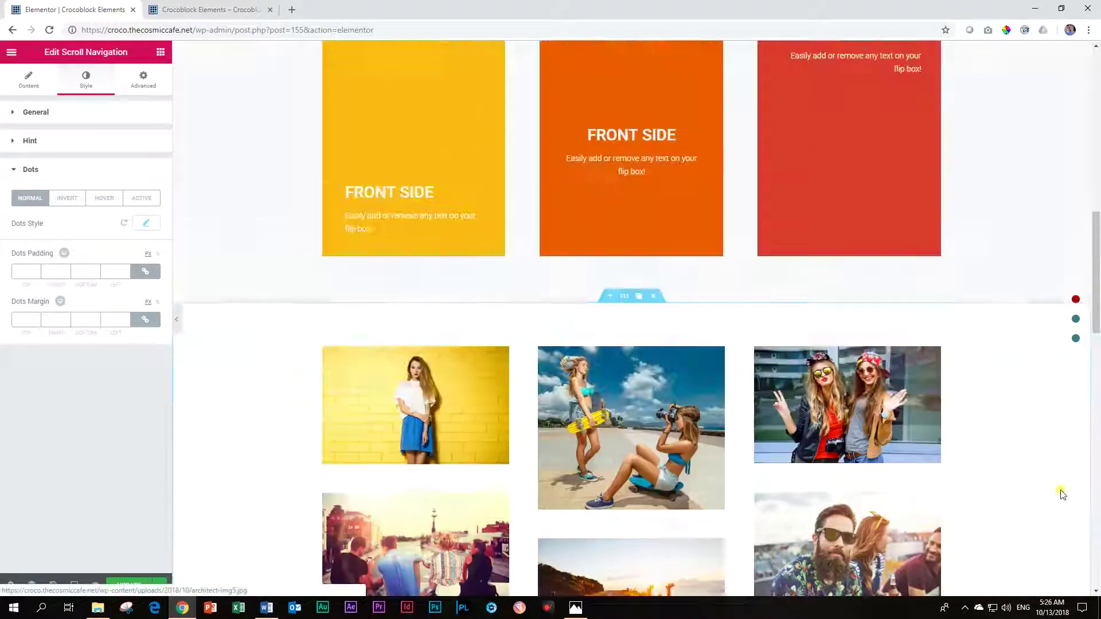
{"action": "scroll", "coordinate": [1061, 494], "scroll_direction": "up", "scroll_amount": 6}
{"action": "scroll", "coordinate": [1010, 461], "scroll_direction": "down", "scroll_amount": 7}
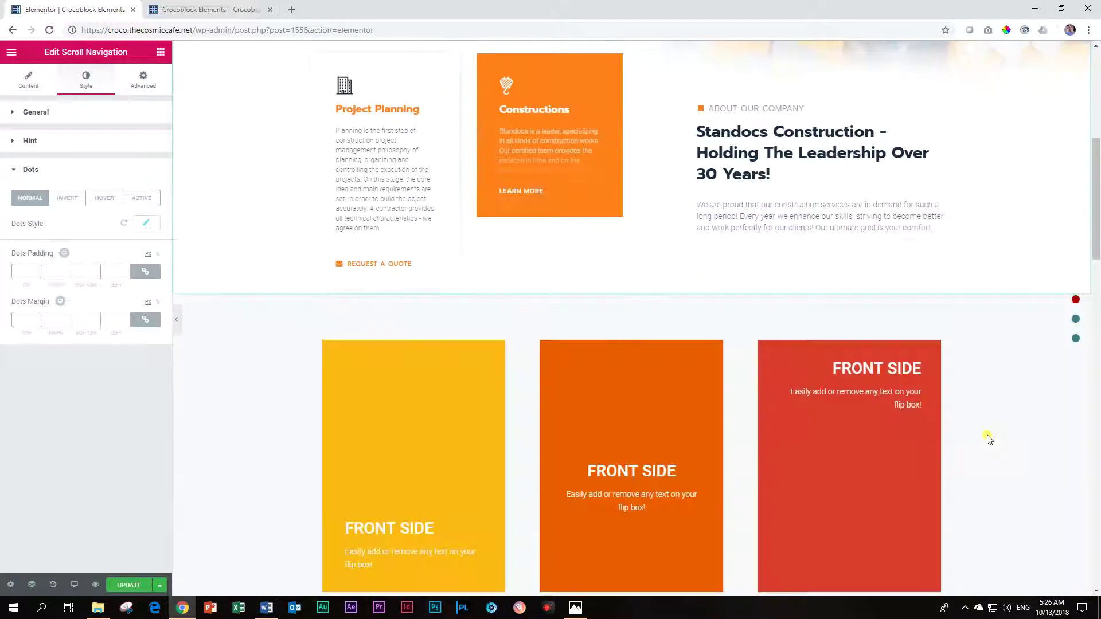
{"action": "scroll", "coordinate": [1061, 401], "scroll_direction": "down", "scroll_amount": 5}
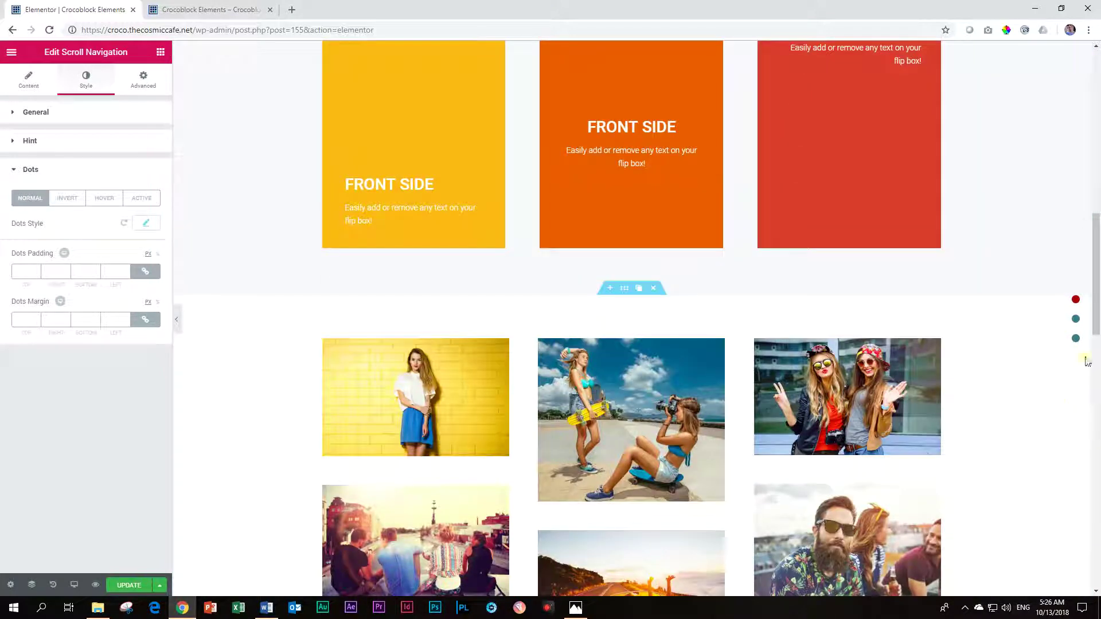
{"action": "left_click", "coordinate": [1076, 315]}
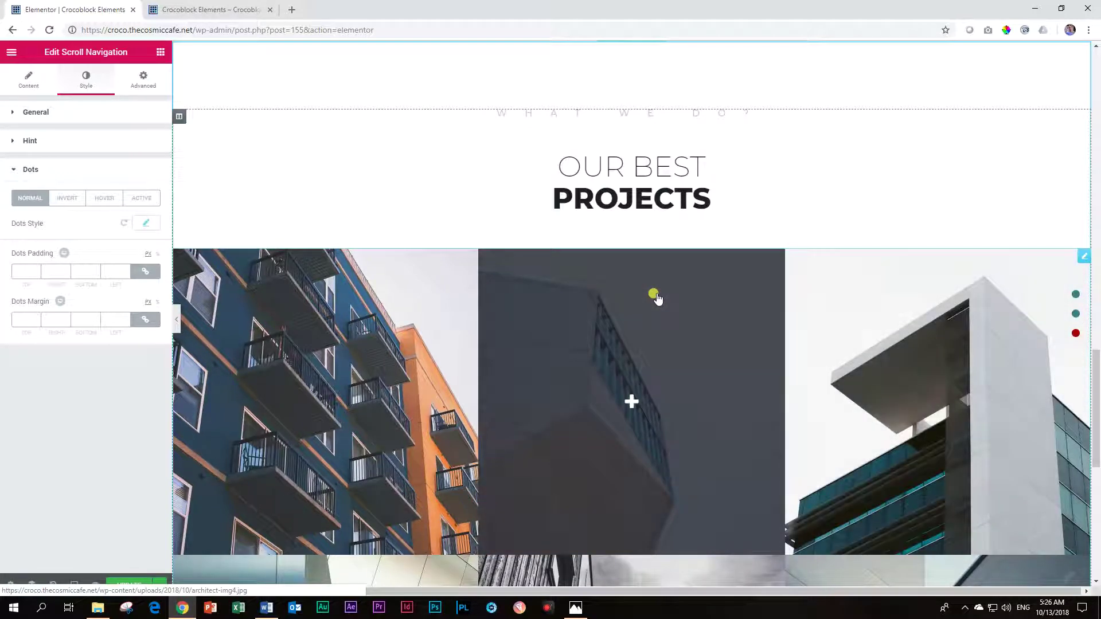
{"action": "scroll", "coordinate": [658, 299], "scroll_direction": "up", "scroll_amount": 10}
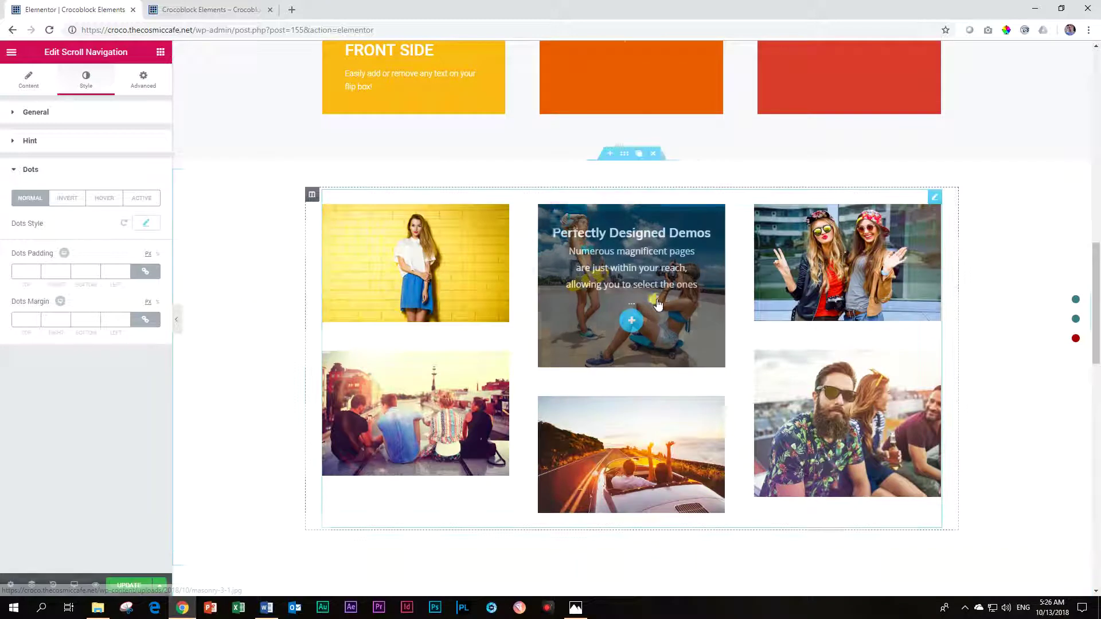
{"action": "scroll", "coordinate": [659, 311], "scroll_direction": "up", "scroll_amount": 9}
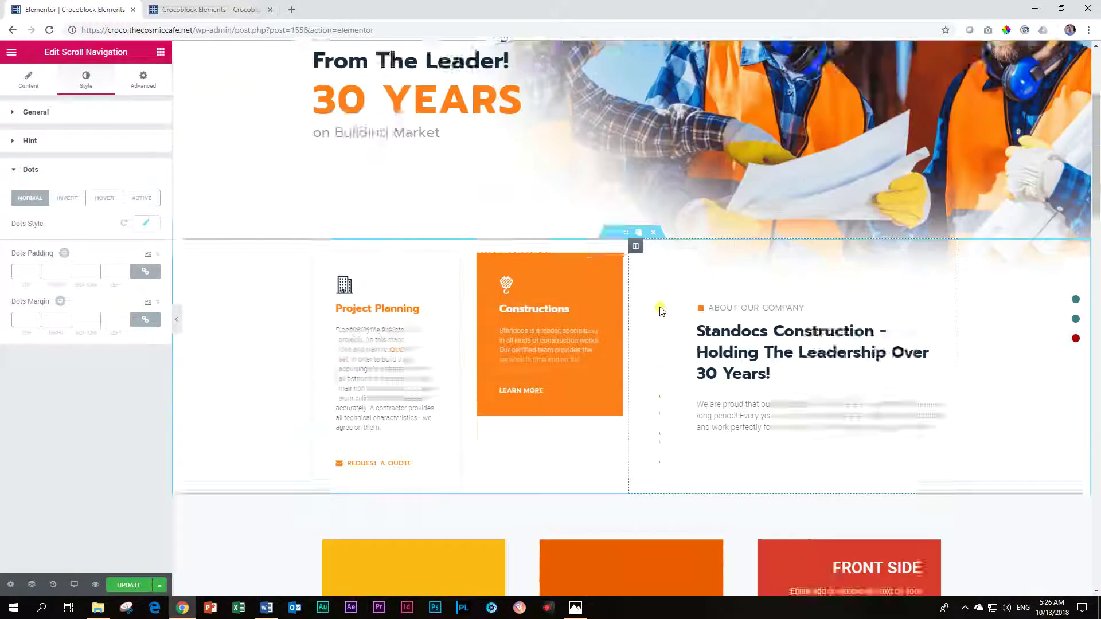
{"action": "scroll", "coordinate": [661, 310], "scroll_direction": "up", "scroll_amount": 3}
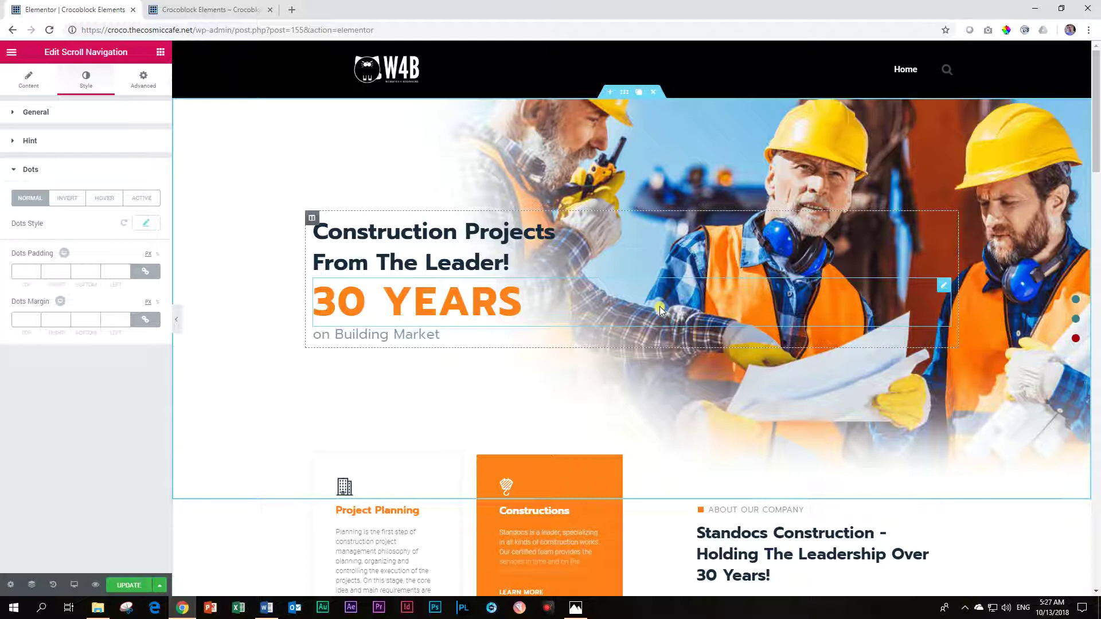
{"action": "scroll", "coordinate": [633, 243], "scroll_direction": "down", "scroll_amount": 9}
{"action": "scroll", "coordinate": [644, 270], "scroll_direction": "down", "scroll_amount": 7}
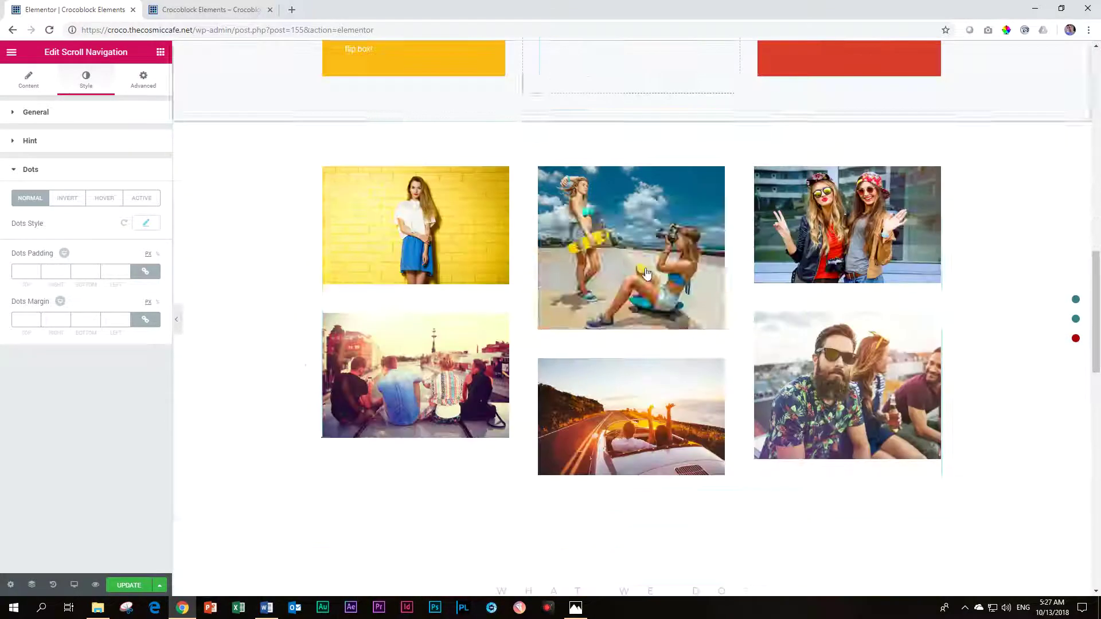
{"action": "scroll", "coordinate": [645, 270], "scroll_direction": "up", "scroll_amount": 11}
{"action": "scroll", "coordinate": [645, 274], "scroll_direction": "up", "scroll_amount": 5}
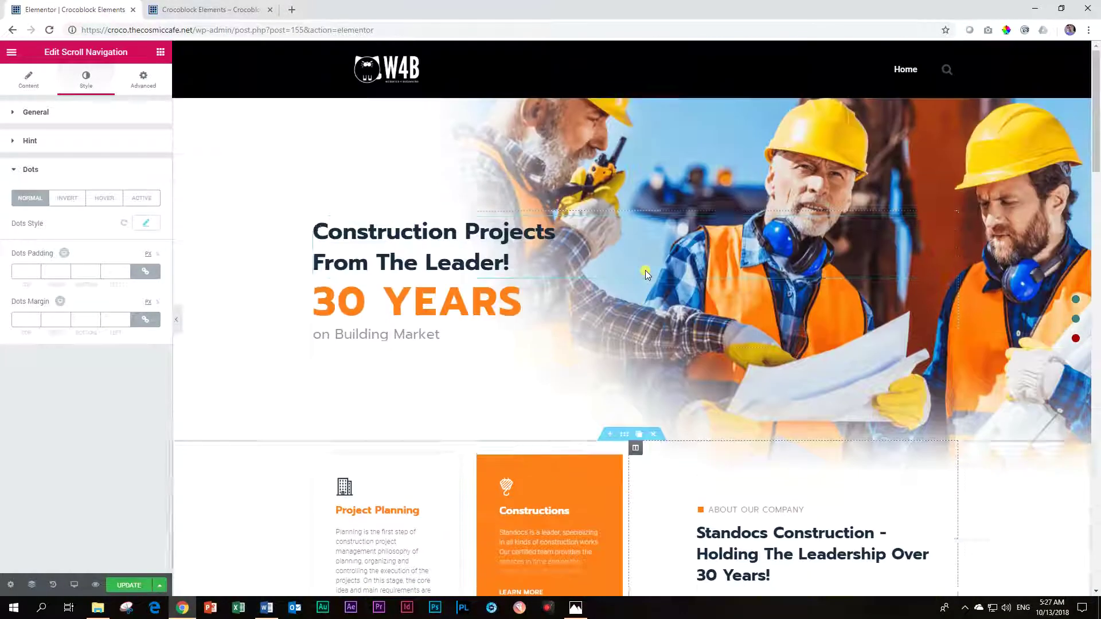